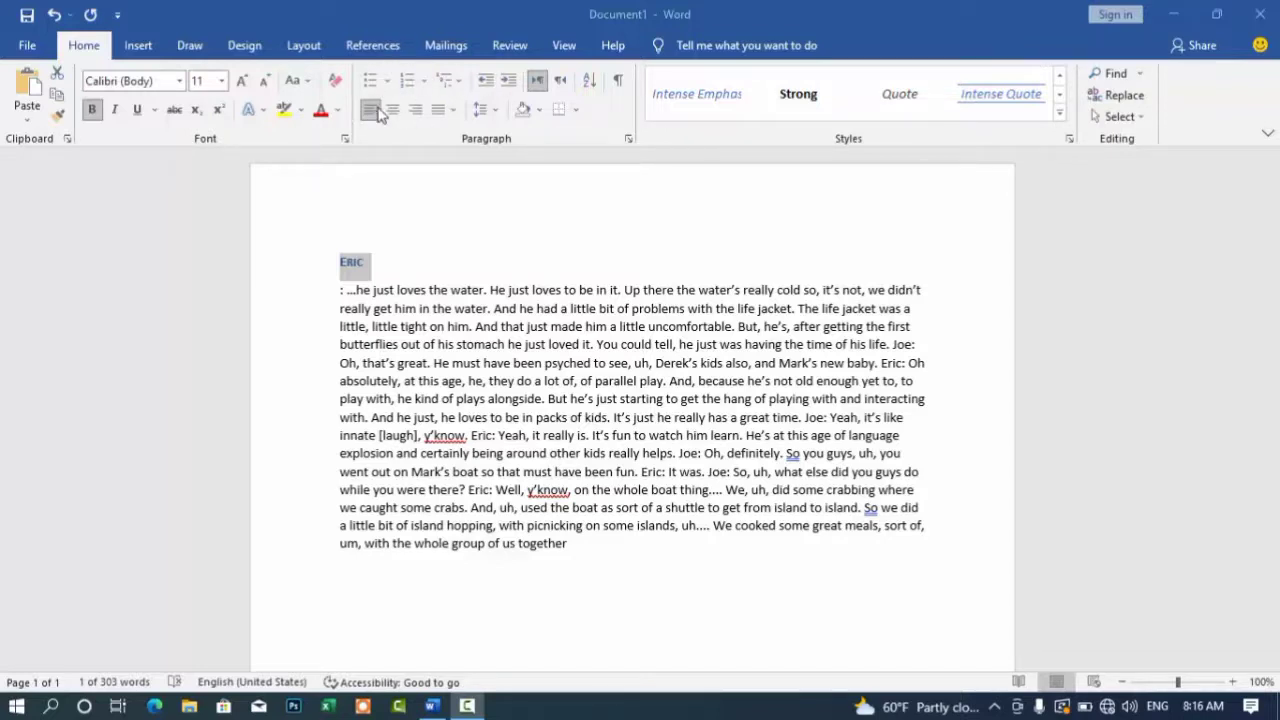
# Step: Bring up the Apply Styles pane with Intense Reference as the style name
pyautogui.hotkey('ctrl', 'shift', 's')
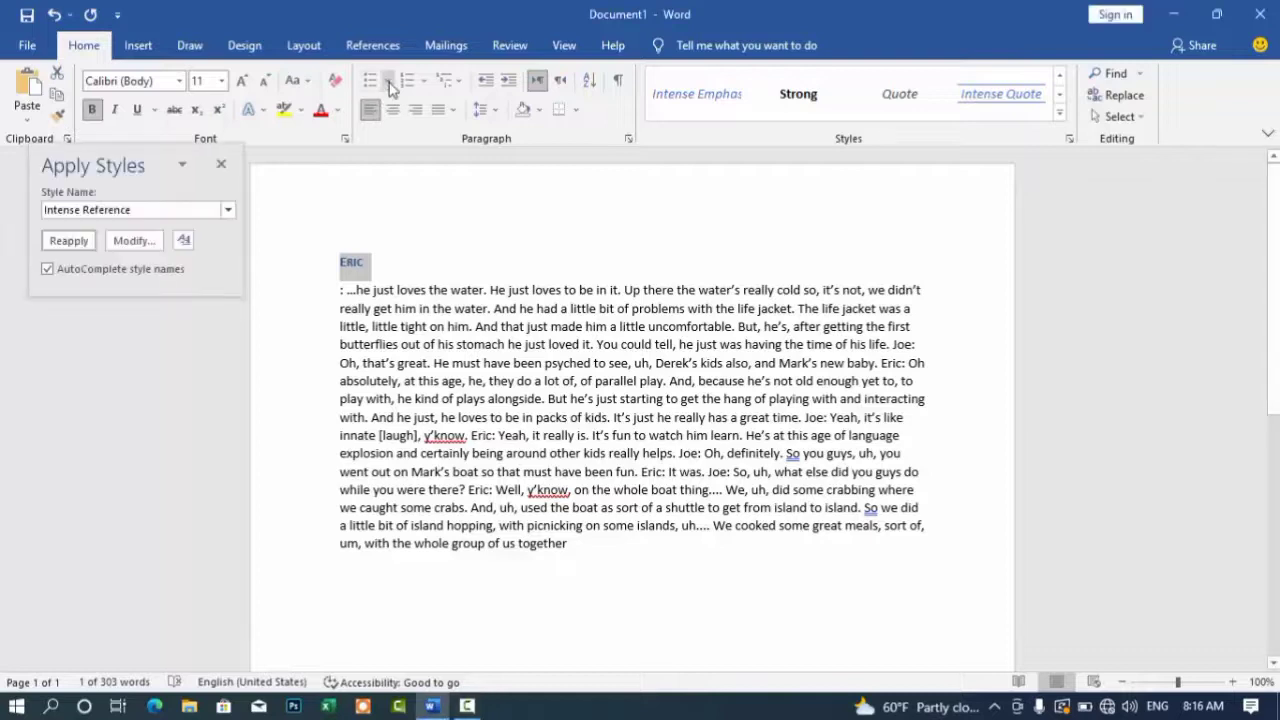
# Step: Close the Apply Styles pane and give 'Eric' an arrowhead bullet
pyautogui.click(221, 164)
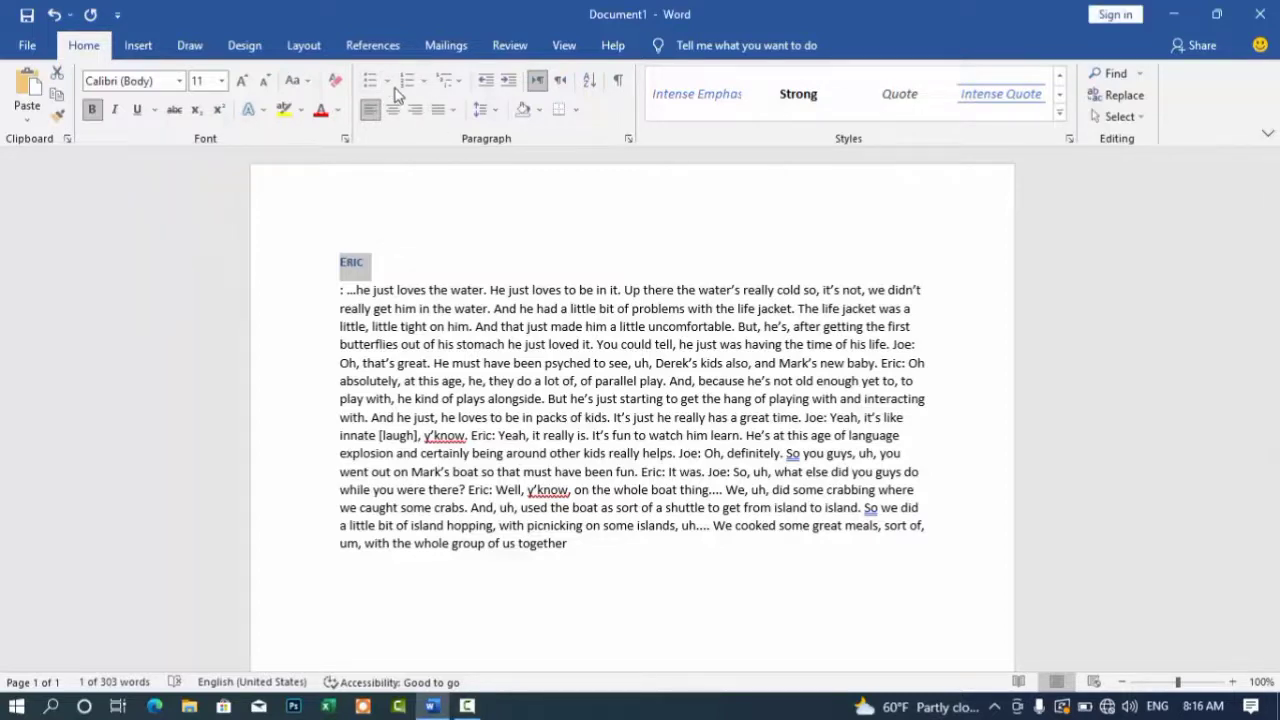
pyautogui.click(388, 82)
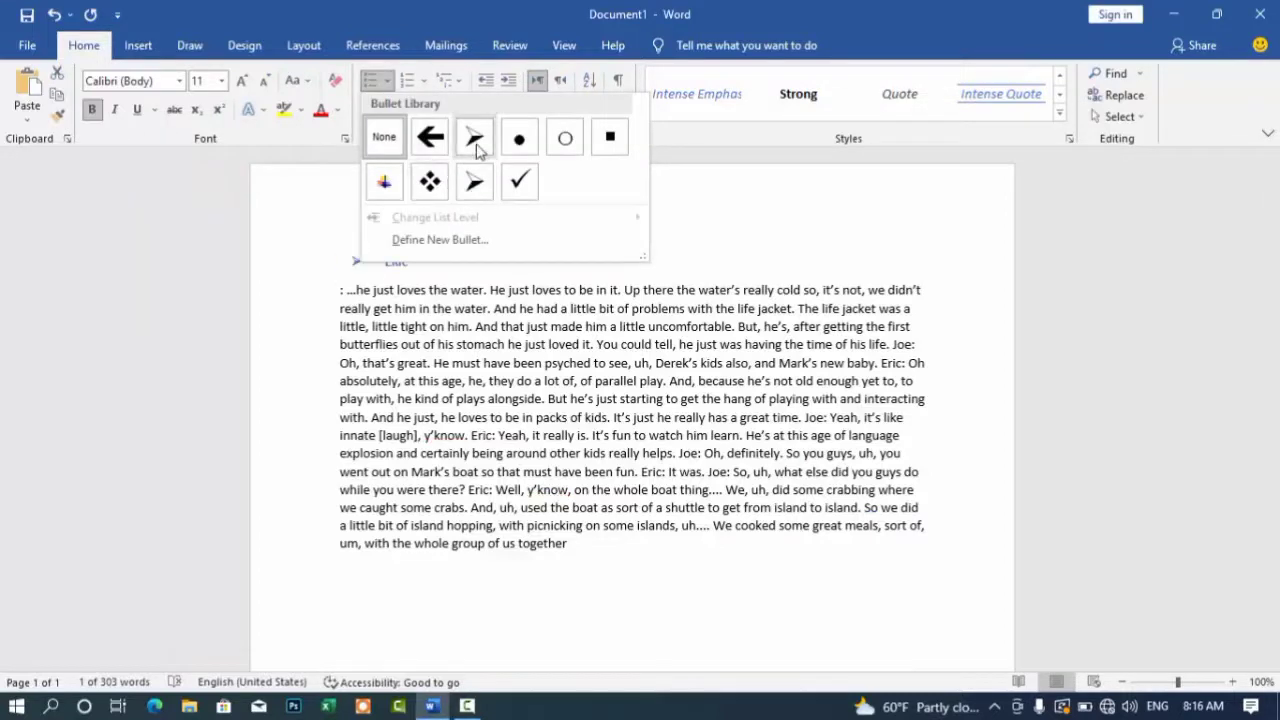
pyautogui.click(476, 148)
# Step: Start a new empty line after 'together' at the end of the transcript paragraph
pyautogui.click(574, 552)
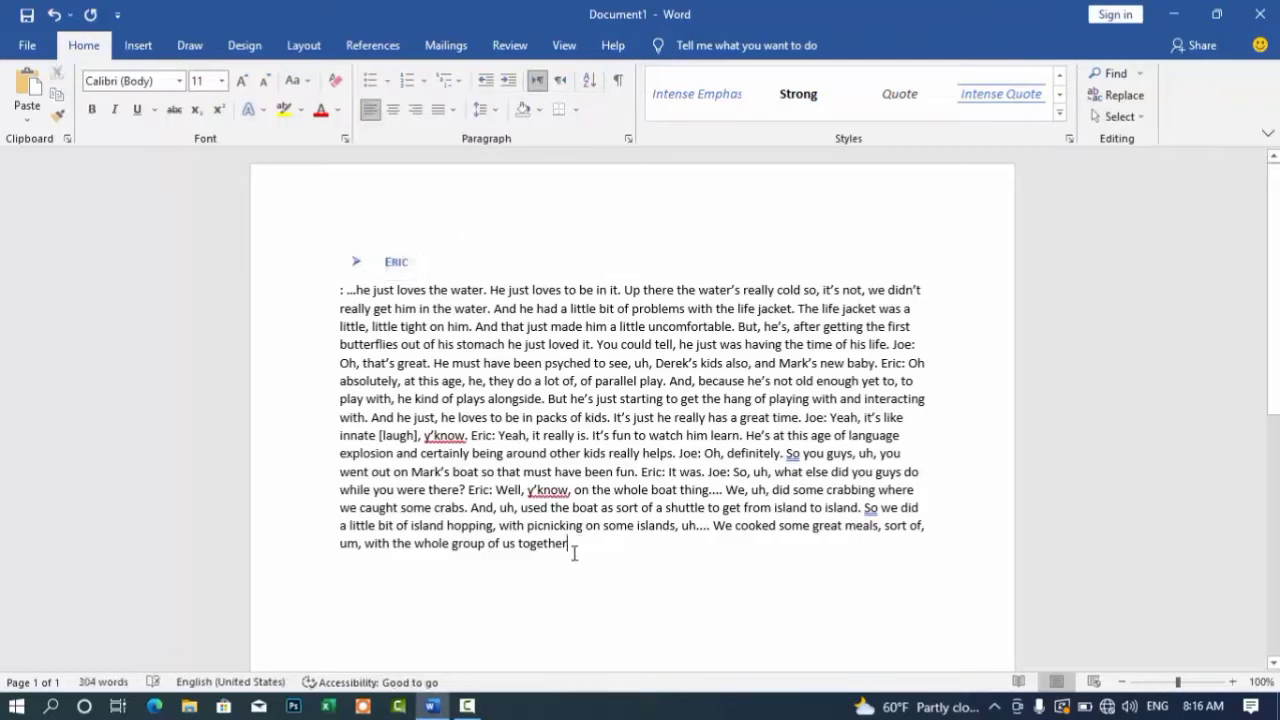
pyautogui.press('Return')
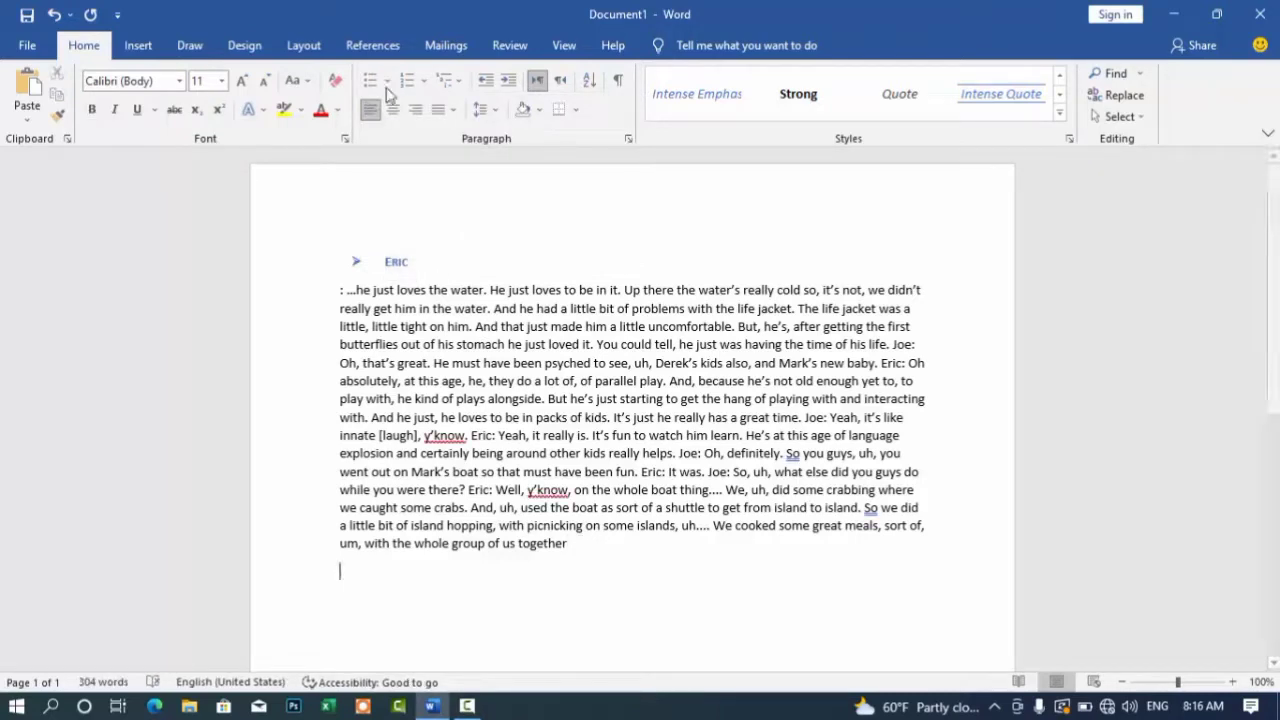
pyautogui.click(387, 82)
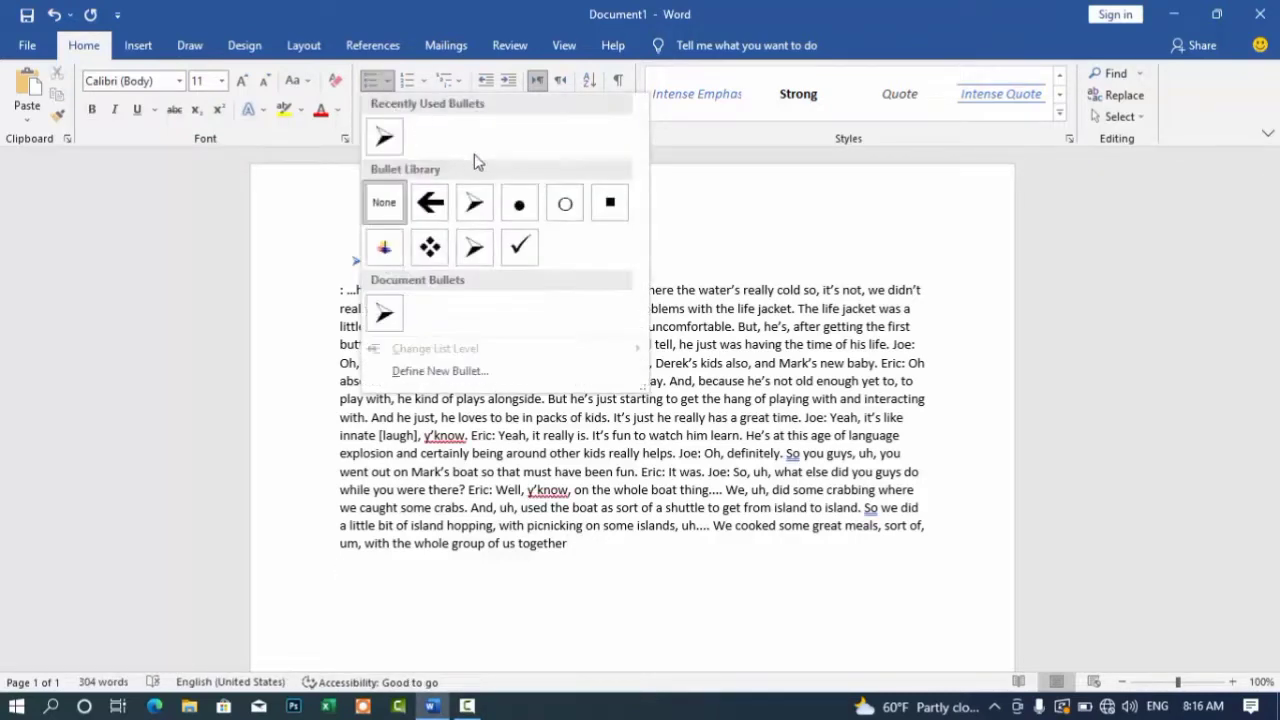
# Step: Make a checkmark-bulleted list of Kabul, Khost, Logar and Kandahar
pyautogui.click(521, 247)
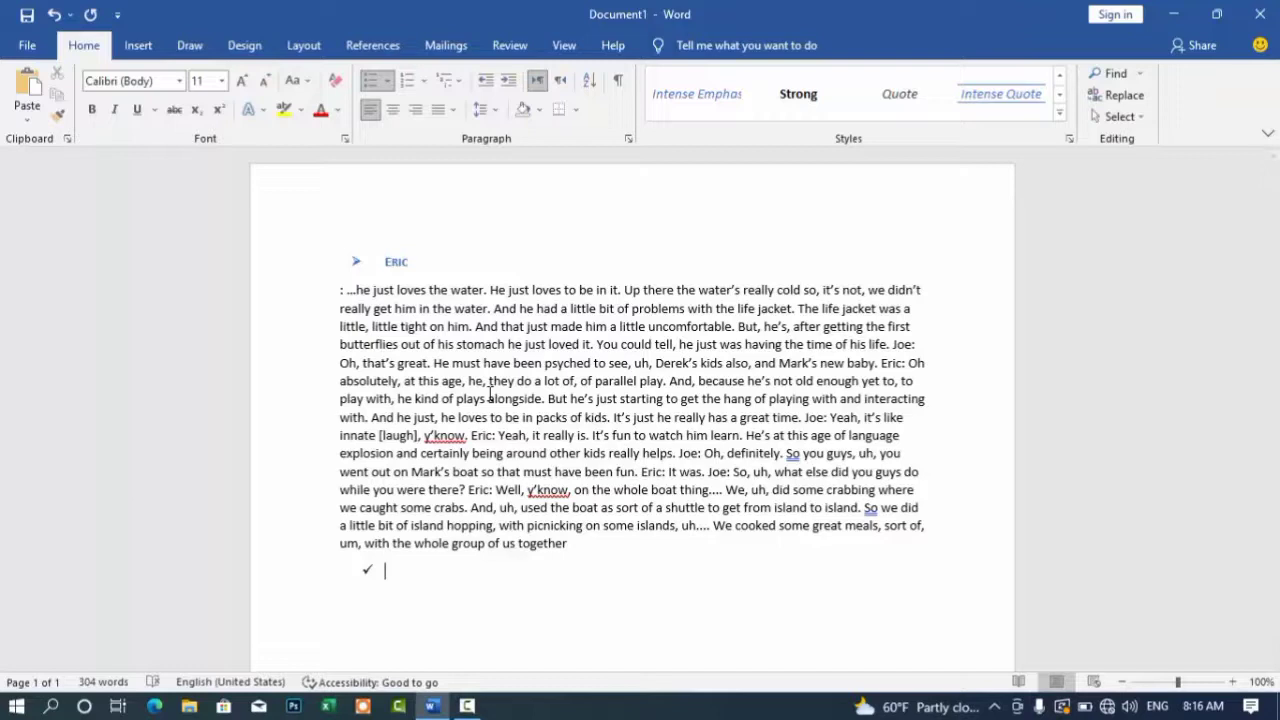
pyautogui.write('Kabul')
pyautogui.press('Return')
pyautogui.write('Khost')
pyautogui.press('Return')
pyautogui.write('Logar')
pyautogui.press('Return')
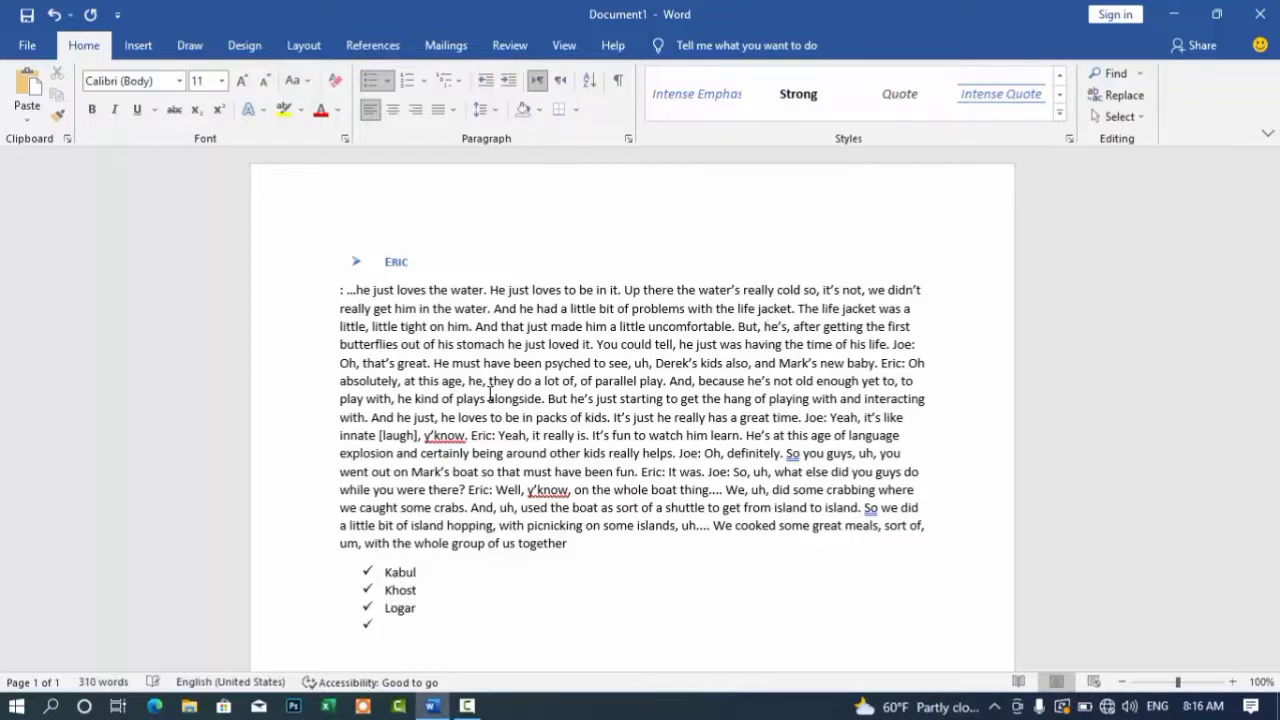
pyautogui.write('Kandahar')
pyautogui.press('Return')
# Step: End the list, removing stray text and leaving an empty unbulleted line below Kandahar
pyautogui.press('Return')
pyautogui.press('BackSpace')
pyautogui.press('Return')
pyautogui.press('Return')
pyautogui.press('Return')
pyautogui.write('ffu')
pyautogui.press('BackSpace')
pyautogui.press('BackSpace')
pyautogui.press('BackSpace')
pyautogui.press('BackSpace')
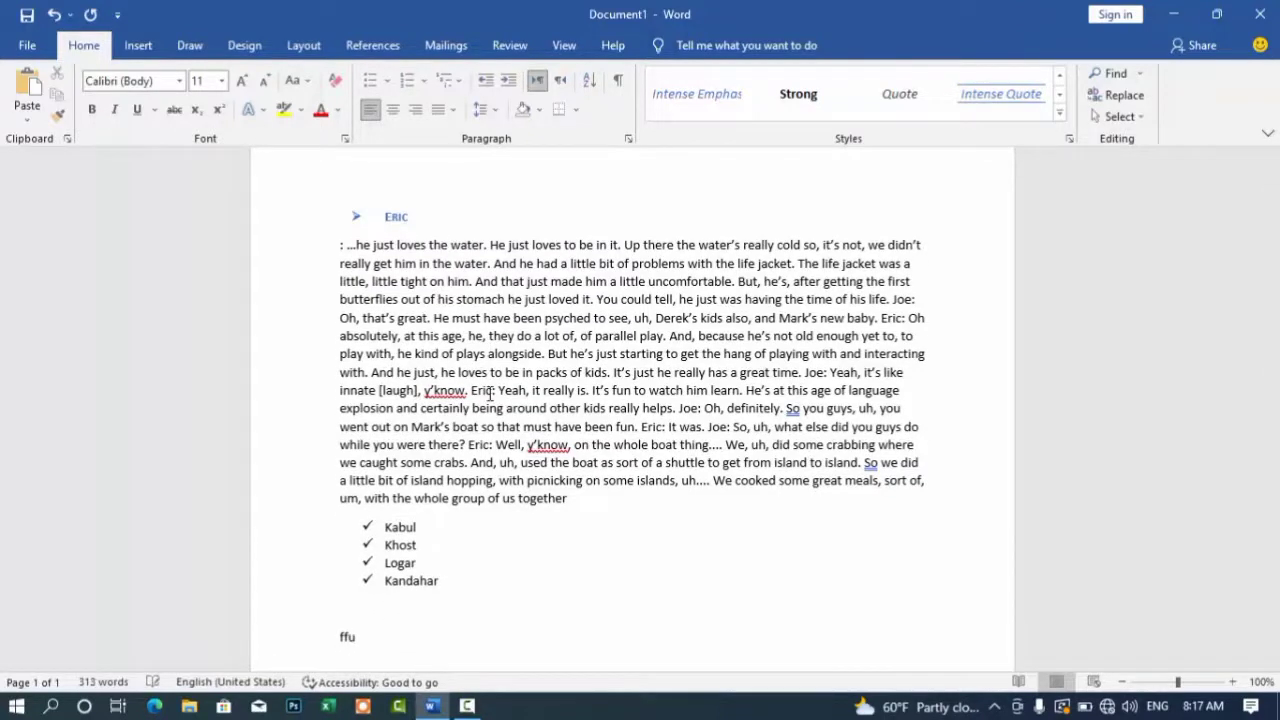
pyautogui.press('BackSpace')
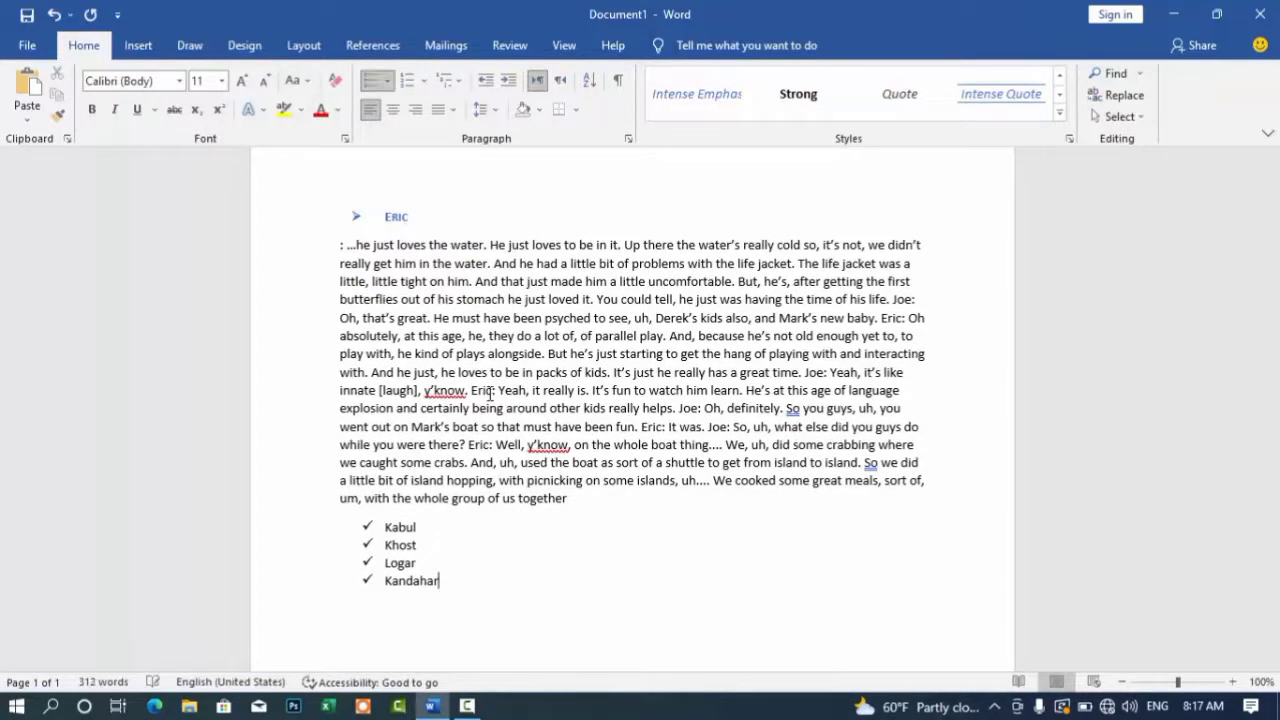
pyautogui.press('Return')
pyautogui.press('Return')
pyautogui.press('Return')
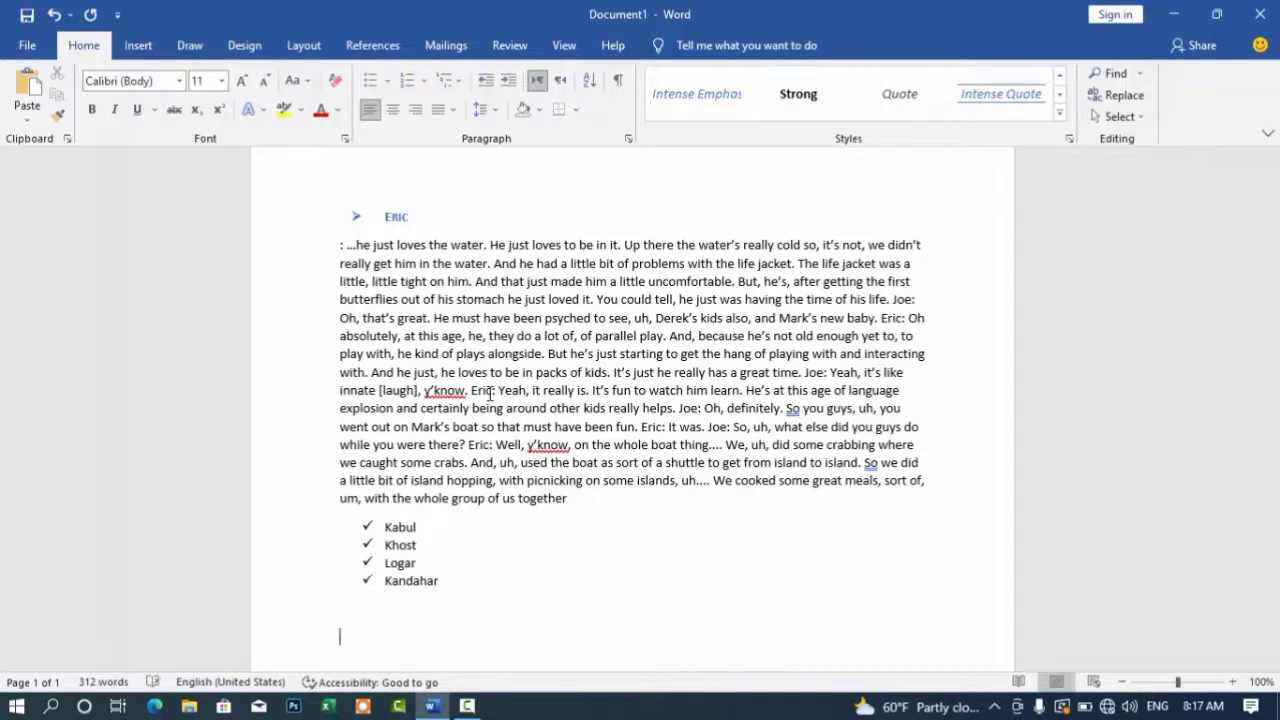
# Step: Start an I. II. III. numbered list with Ali and Ahmad
pyautogui.click(424, 80)
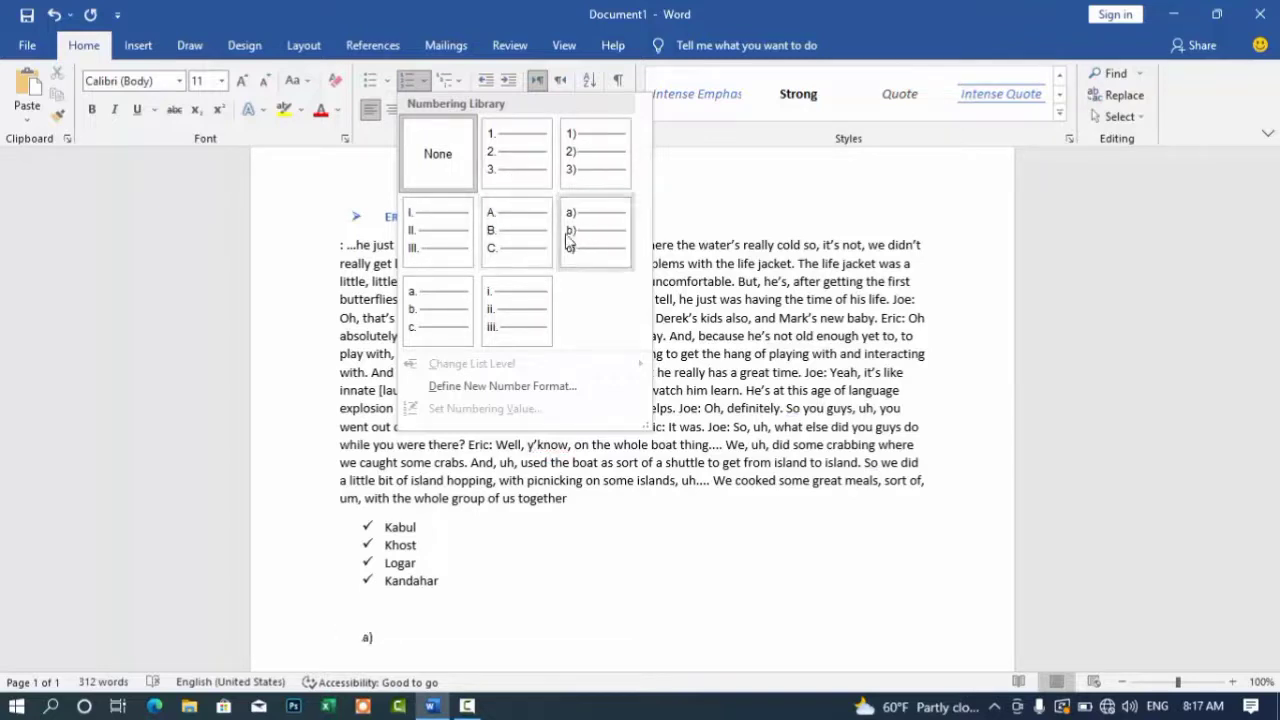
pyautogui.click(432, 236)
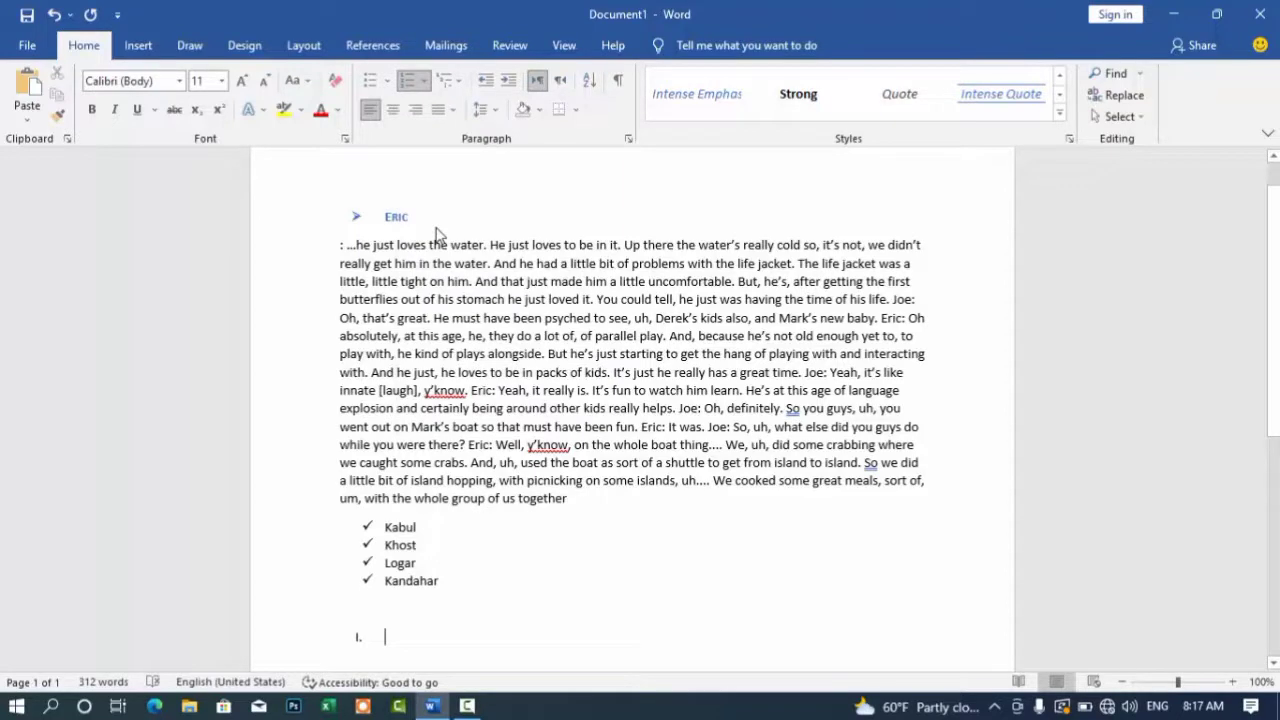
pyautogui.write('Ali')
pyautogui.press('Return')
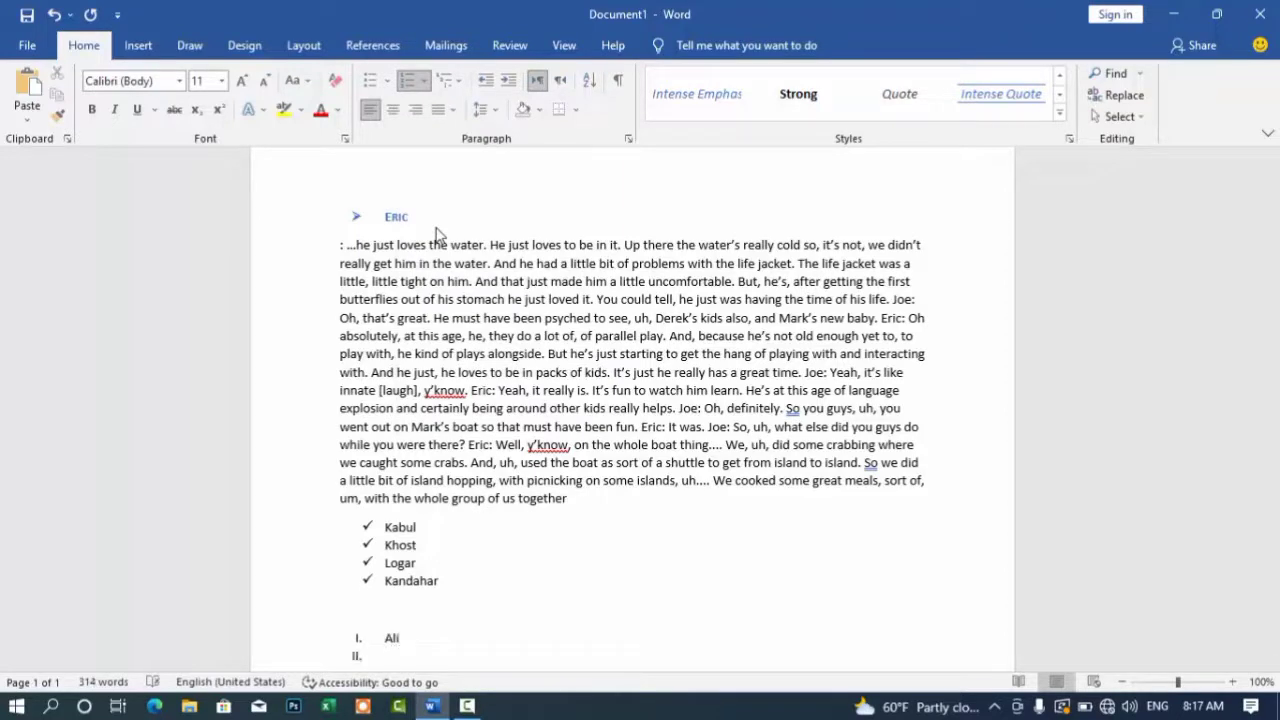
pyautogui.write('Ahmad')
pyautogui.press('Return')
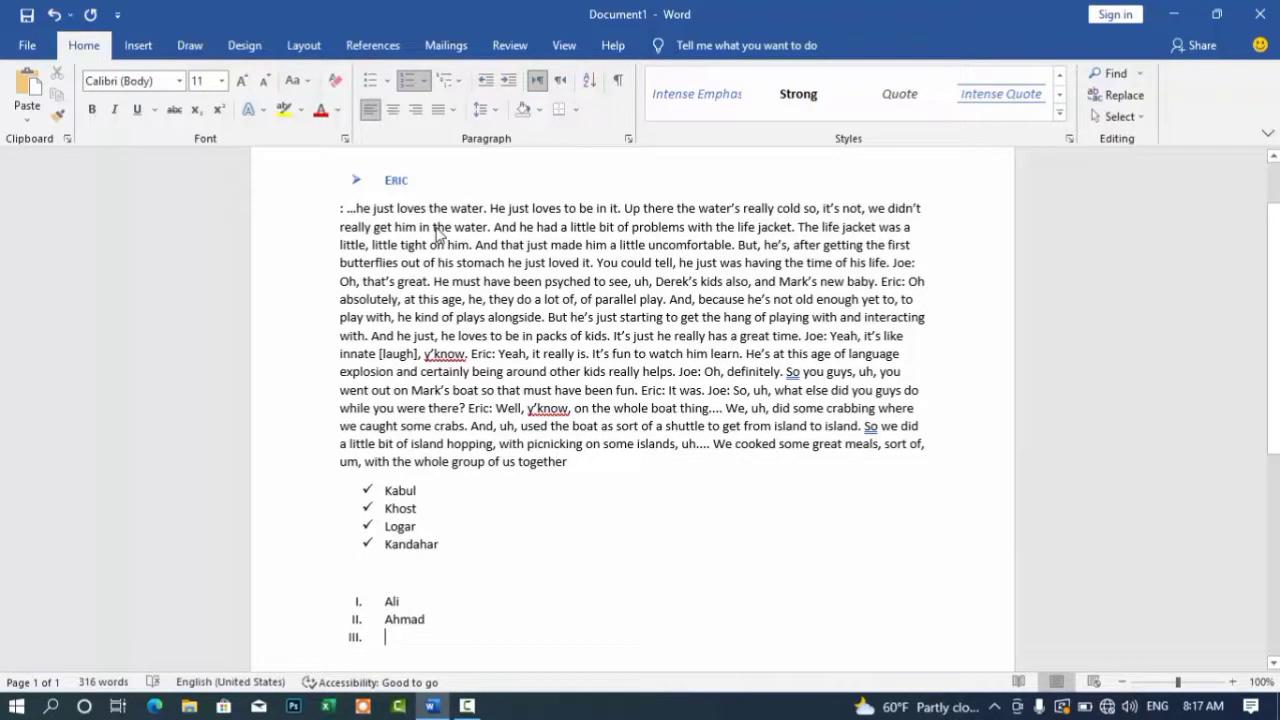
# Step: Add MAhmmod and Waled as items III and IV, leaving an empty item V
pyautogui.write('MAhmmod')
pyautogui.press('Return')
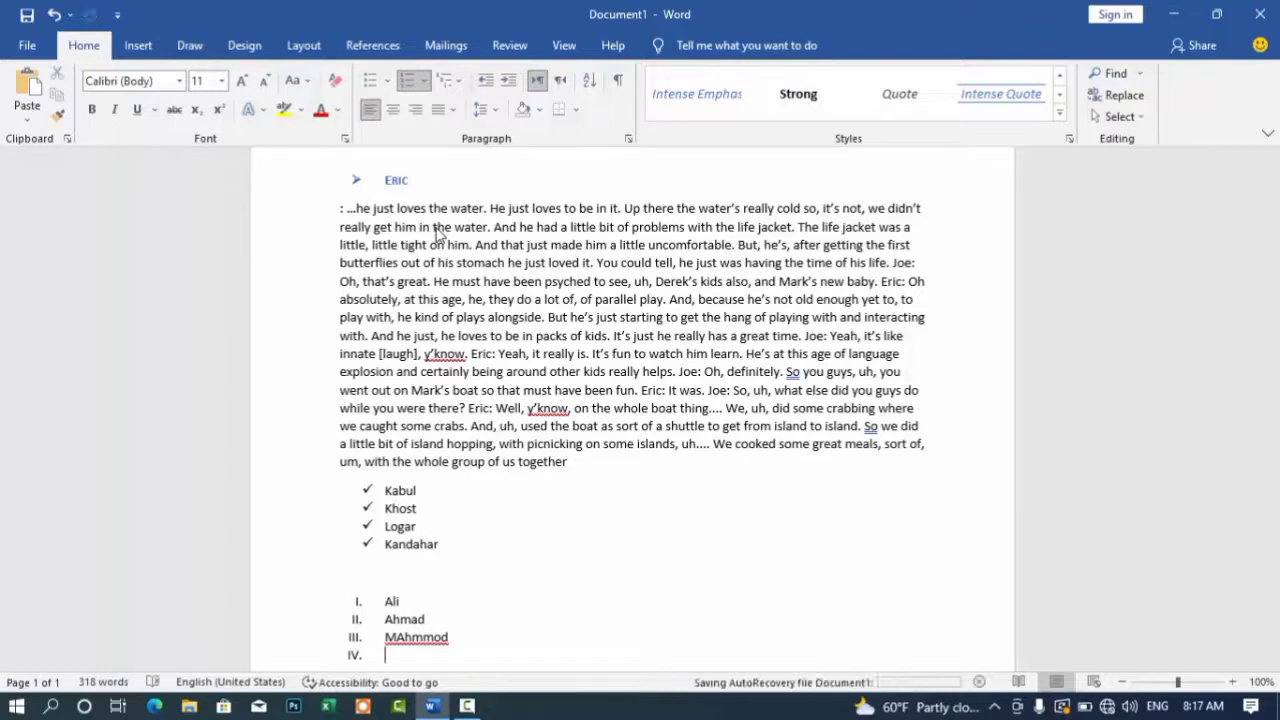
pyautogui.write('Waled')
pyautogui.press('Return')
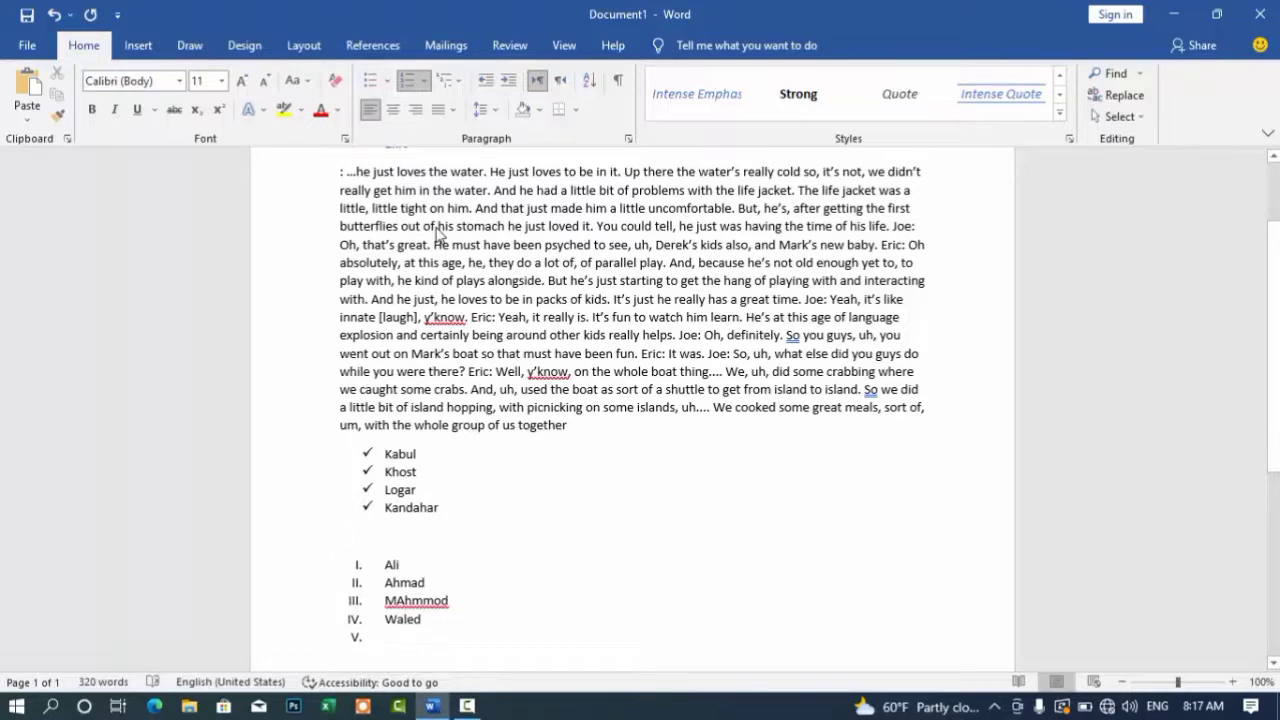
pyautogui.click(425, 81)
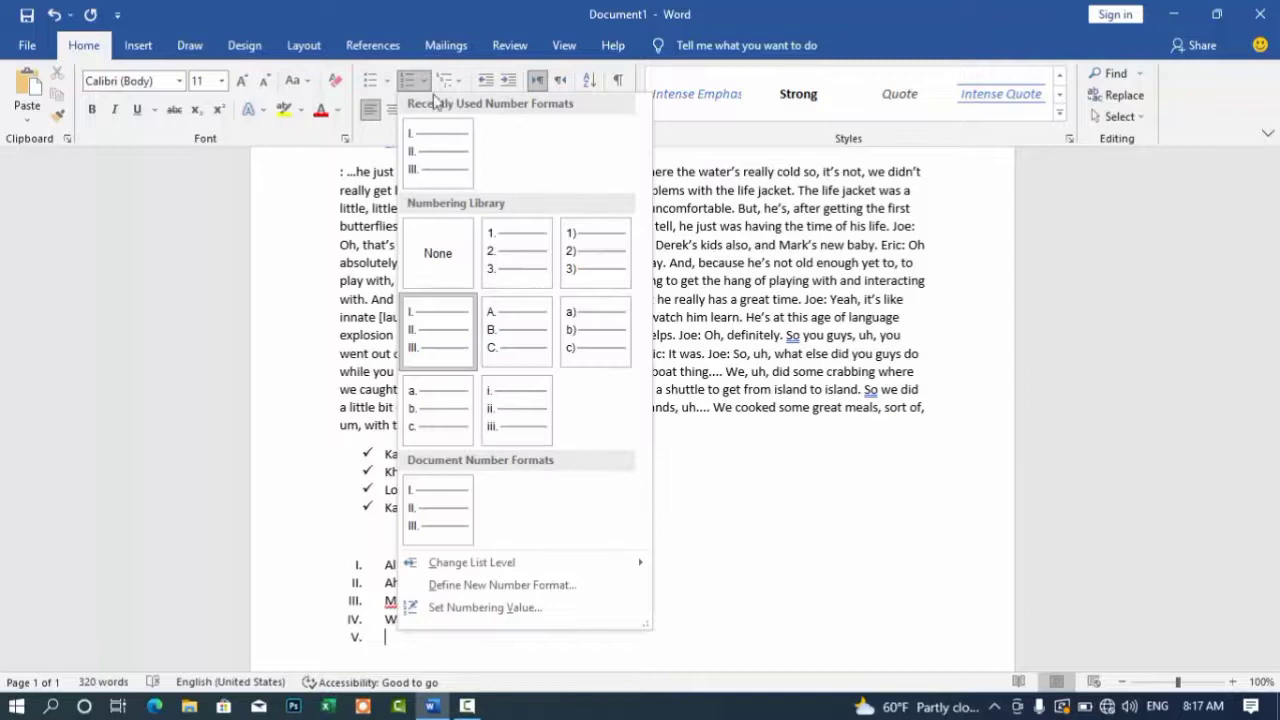
# Step: Indent the empty item into an A. B. C. sub-list holding Uugi and Vgyyv
pyautogui.moveTo(480, 567)
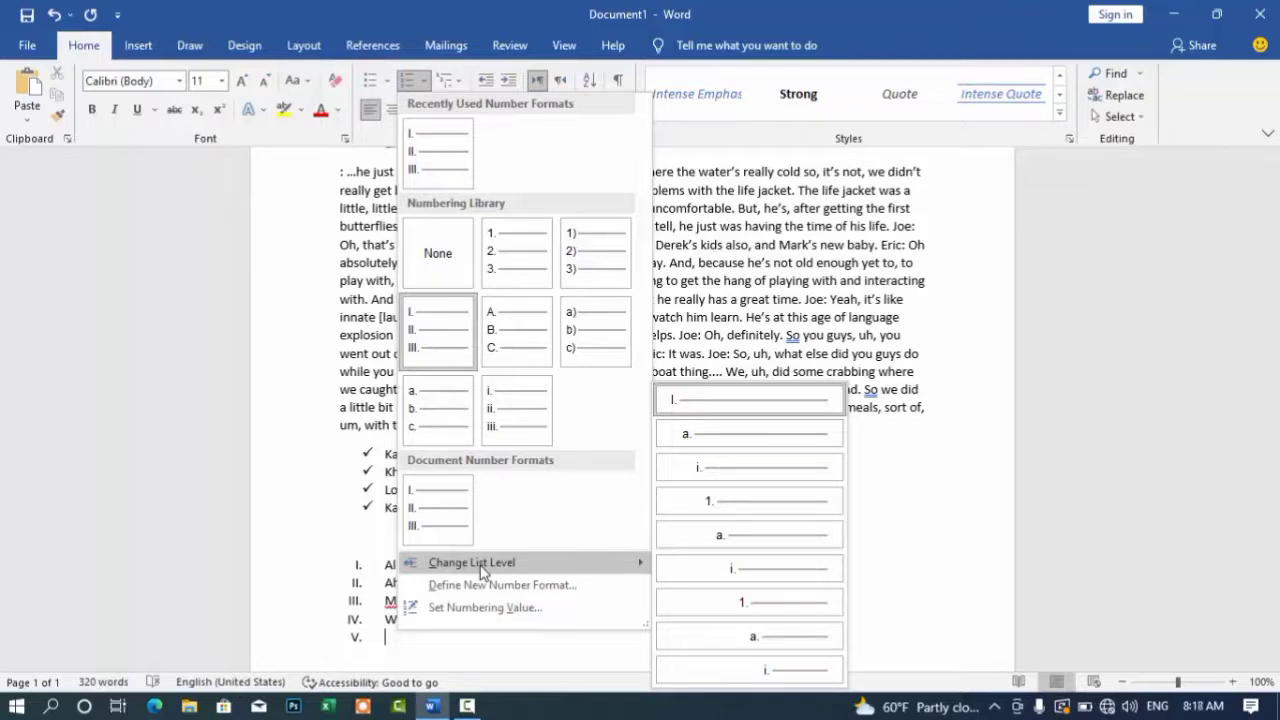
pyautogui.click(715, 473)
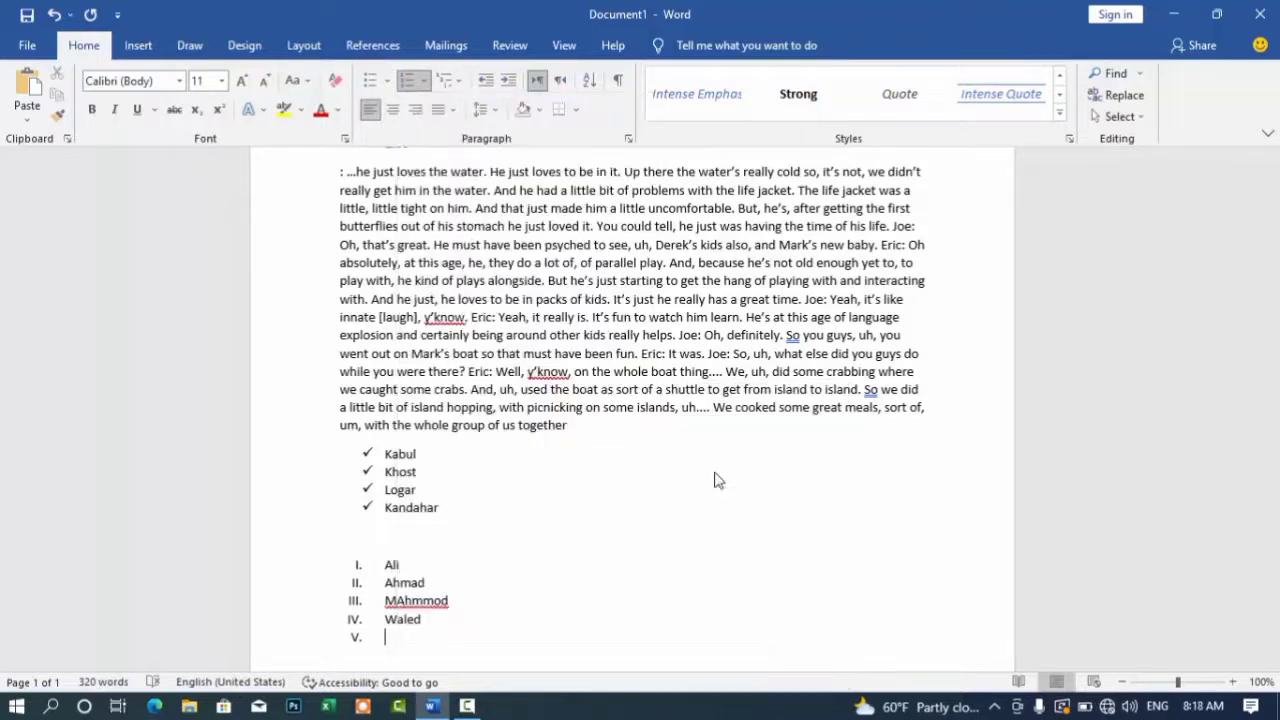
pyautogui.click(428, 84)
pyautogui.click(495, 330)
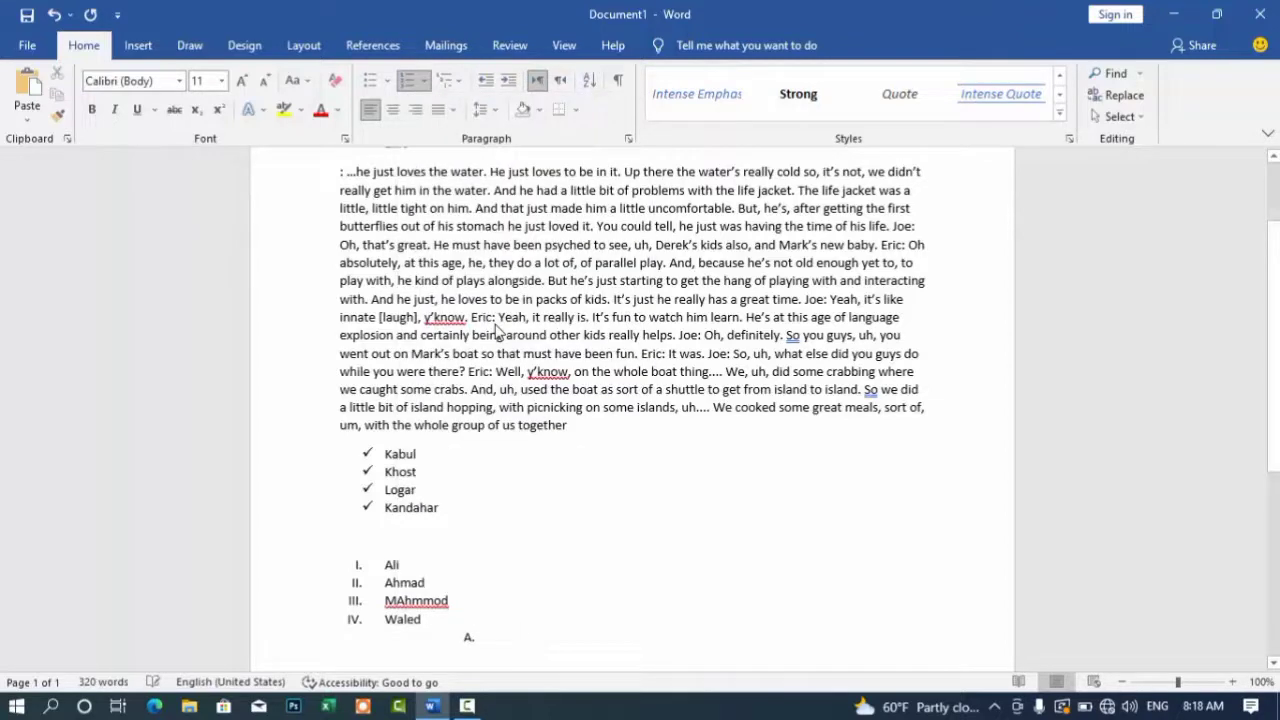
pyautogui.write('Uugi')
pyautogui.press('Return')
pyautogui.write('Vgyyv')
pyautogui.press('Return')
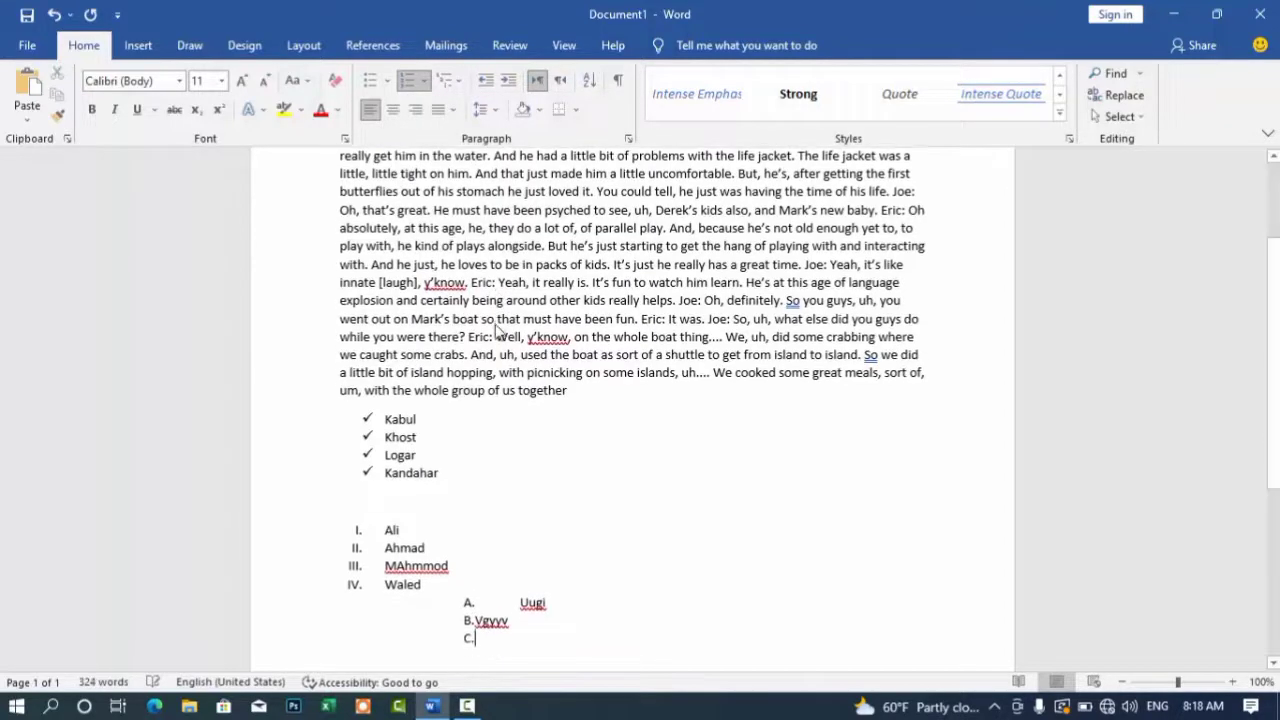
pyautogui.click(424, 80)
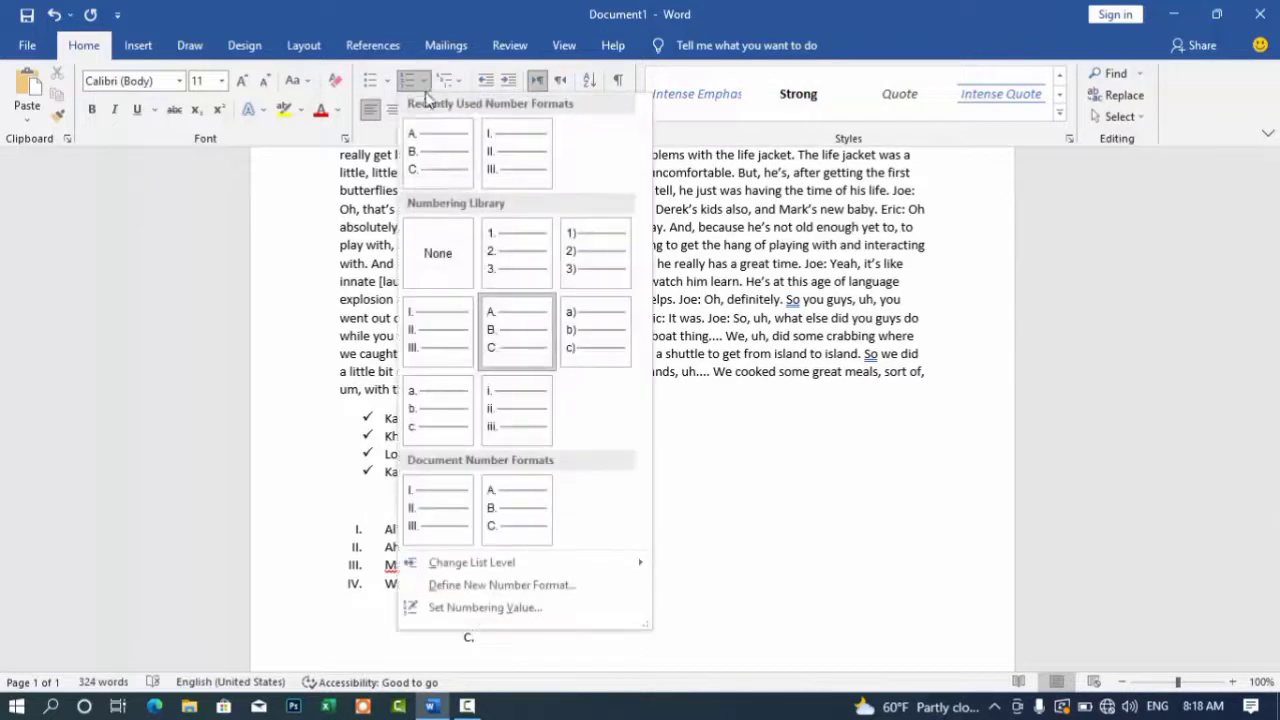
# Step: Define a new number format using the Arabic-letter number style for the sub-list
pyautogui.click(458, 587)
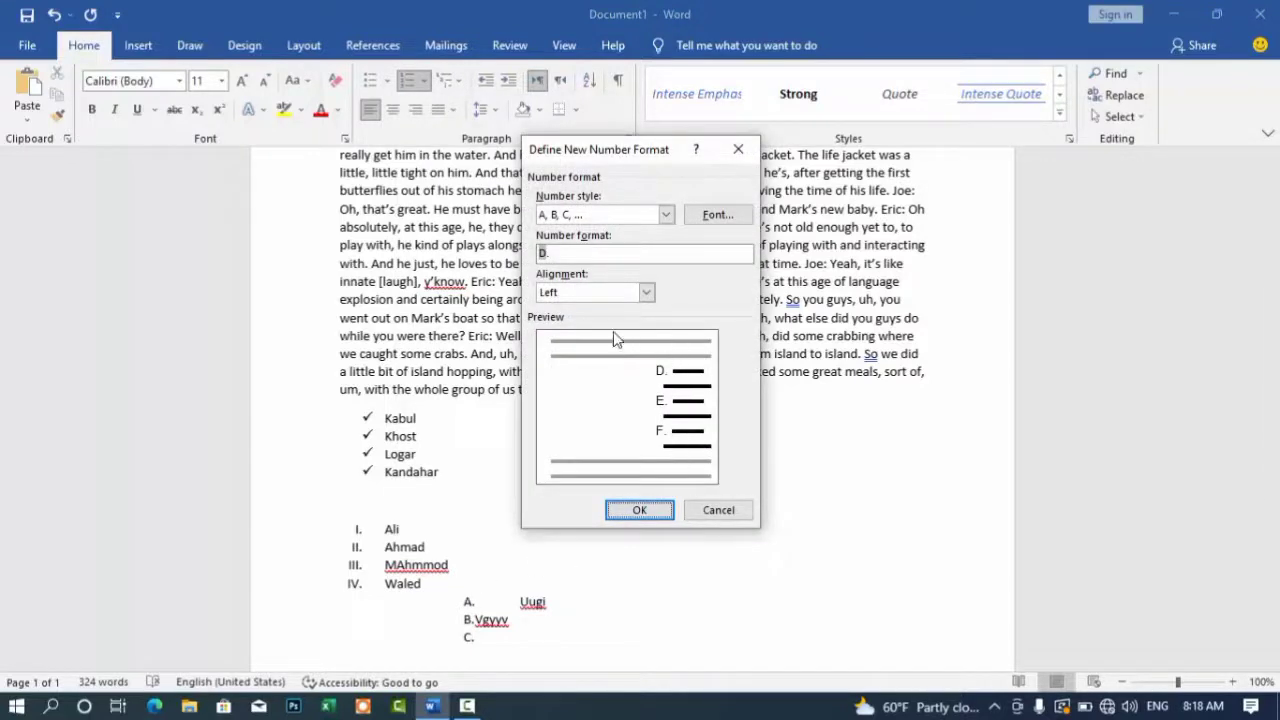
pyautogui.click(666, 215)
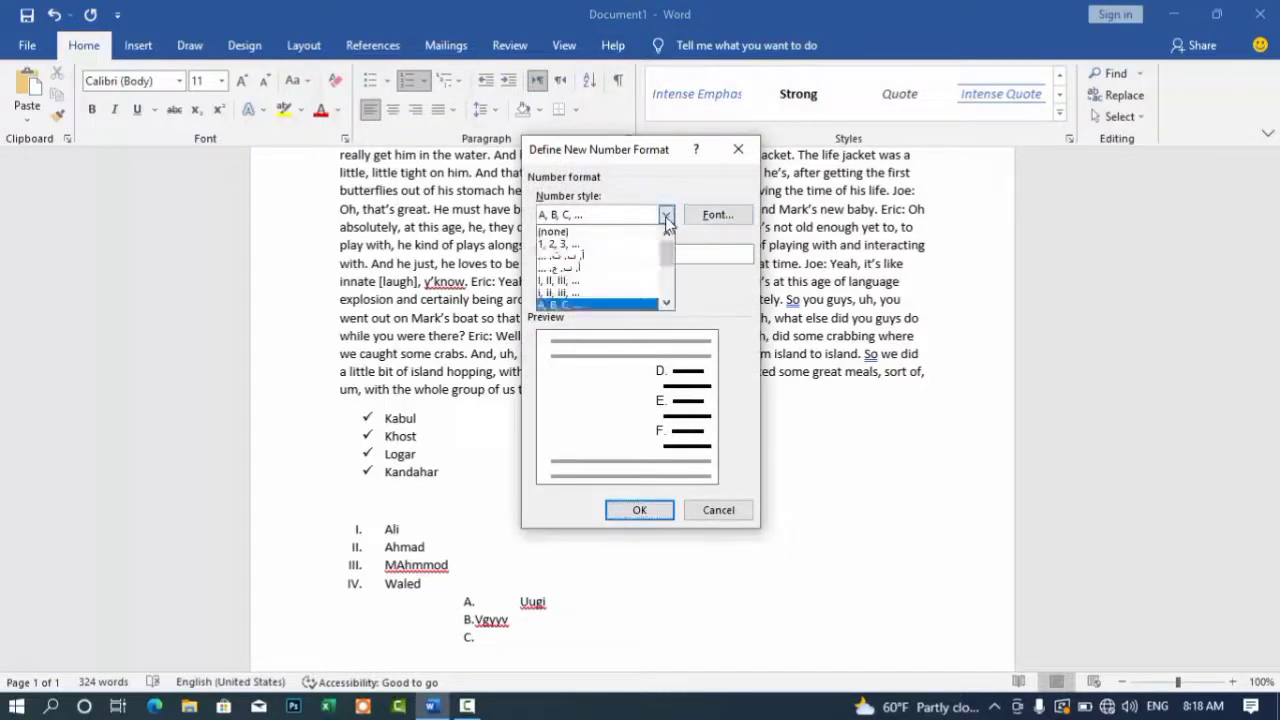
pyautogui.click(600, 262)
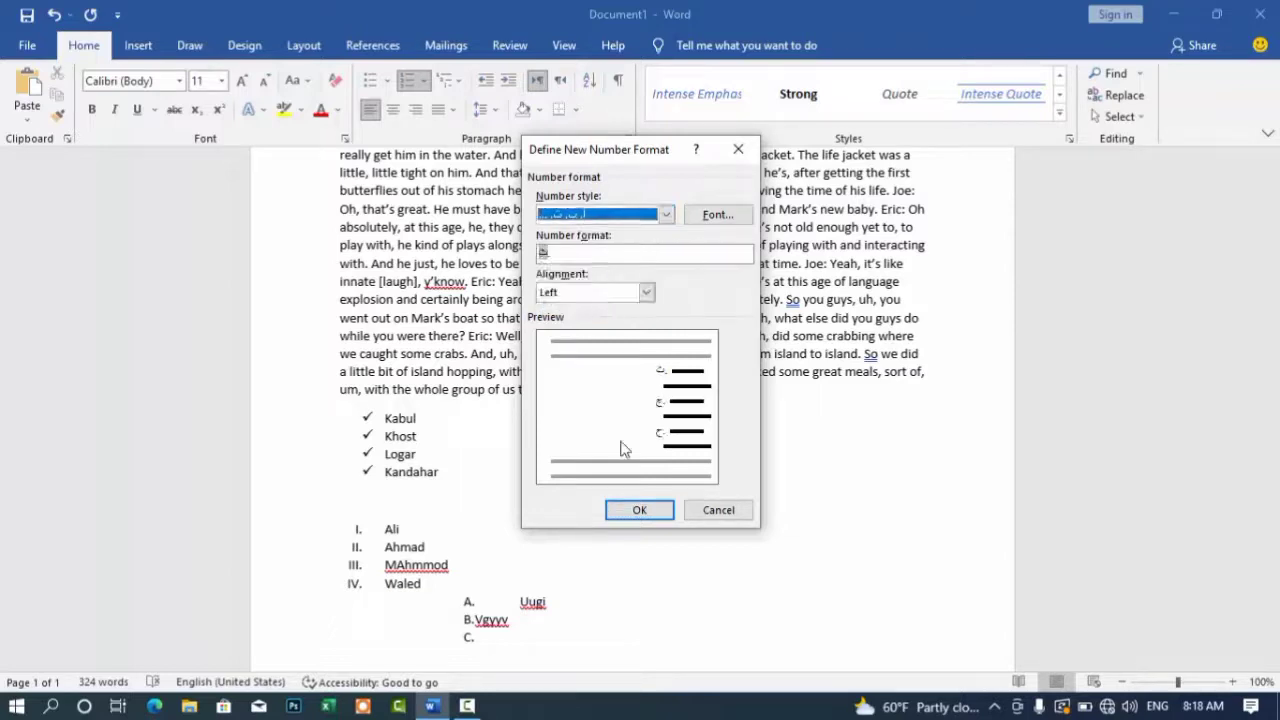
pyautogui.click(640, 509)
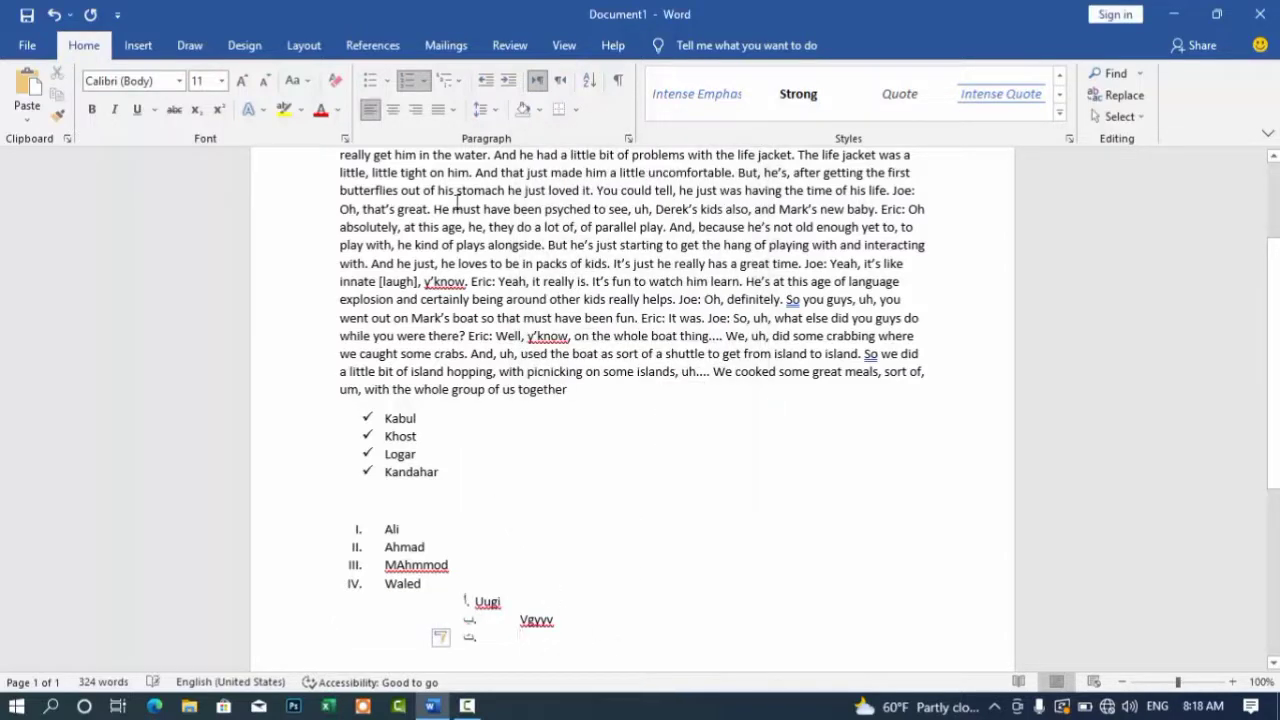
# Step: Type chyu as the sub-list's third item
pyautogui.write('chyu')
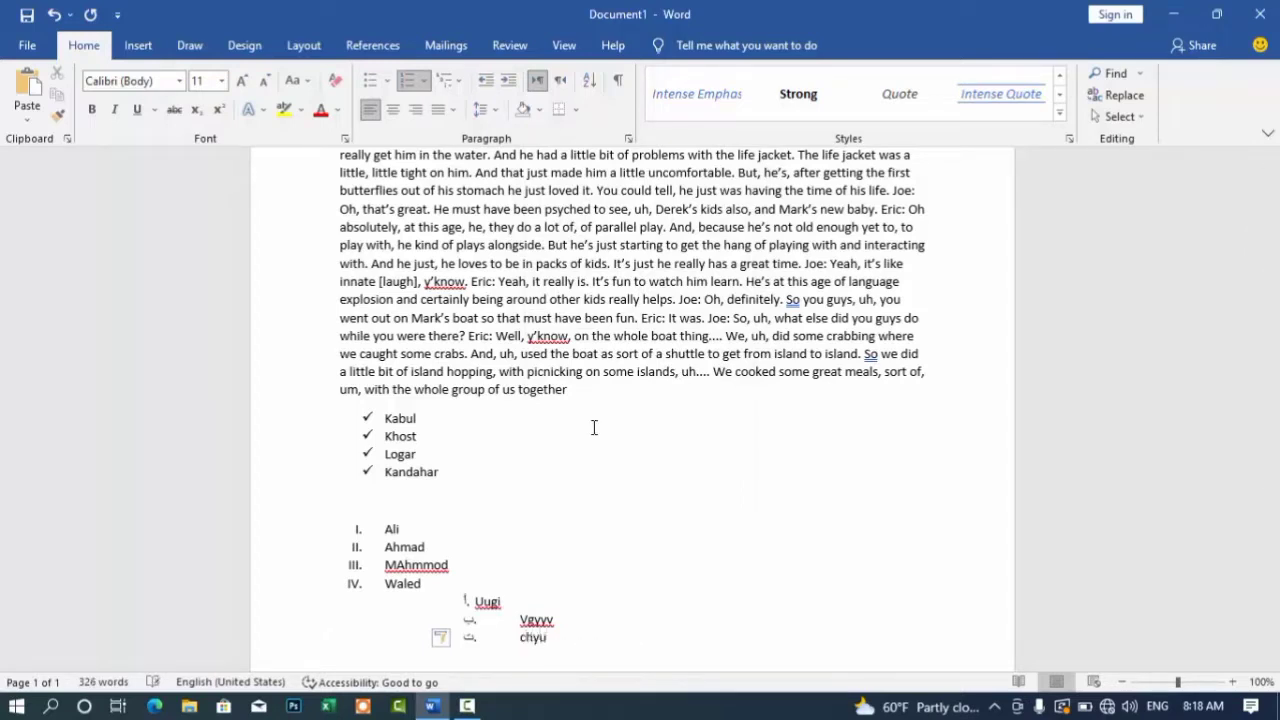
pyautogui.click(425, 81)
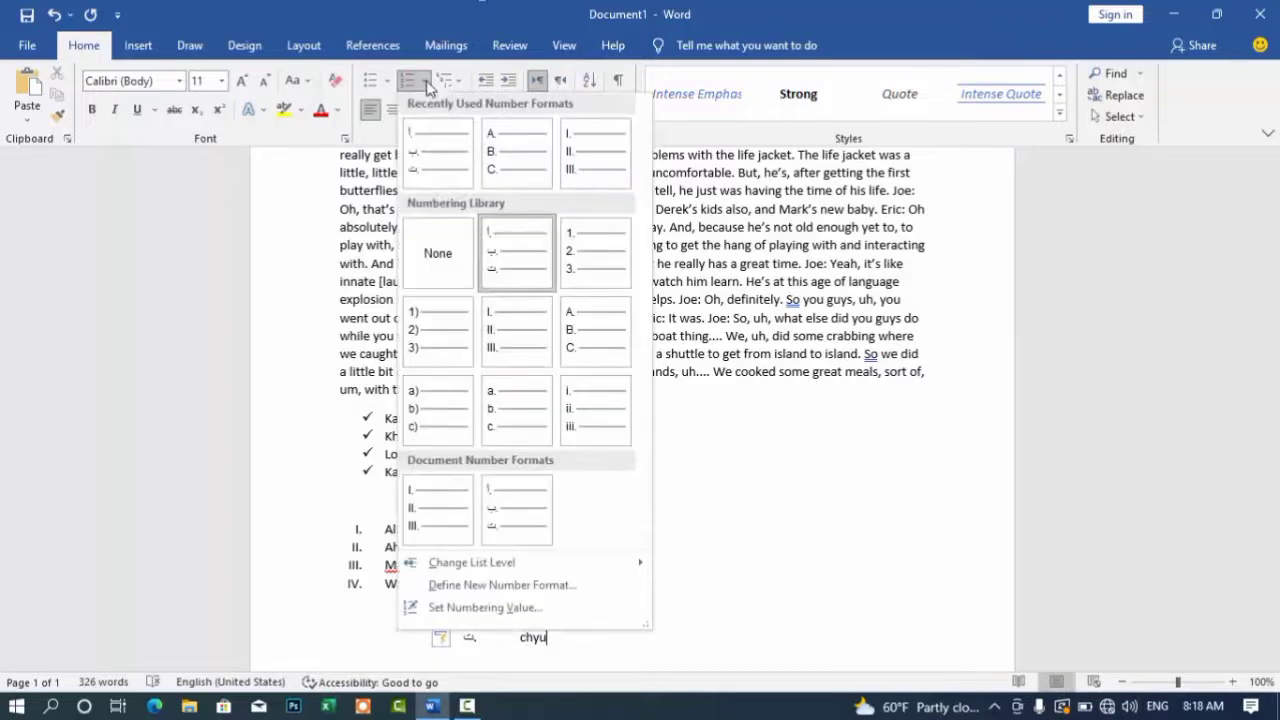
# Step: Set the numbering value of the chyu item to 9
pyautogui.click(427, 614)
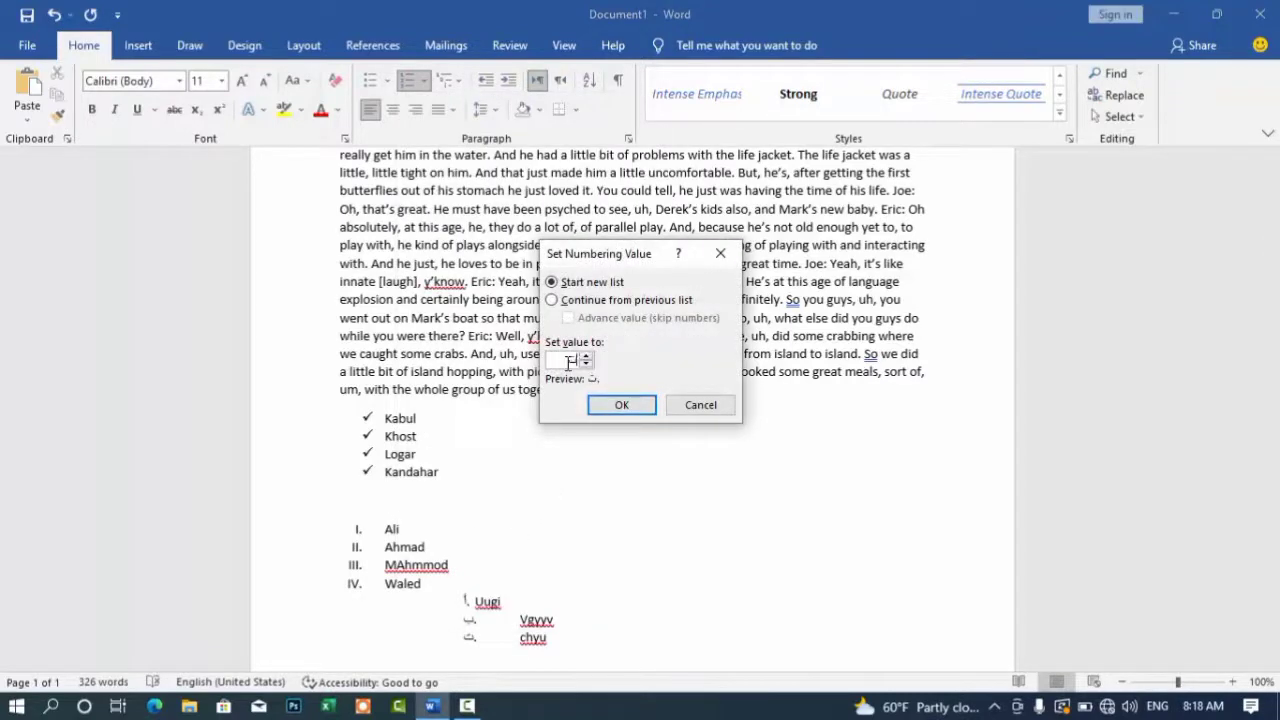
pyautogui.doubleClick(574, 361)
pyautogui.press('BackSpace')
pyautogui.rightClick(574, 361)
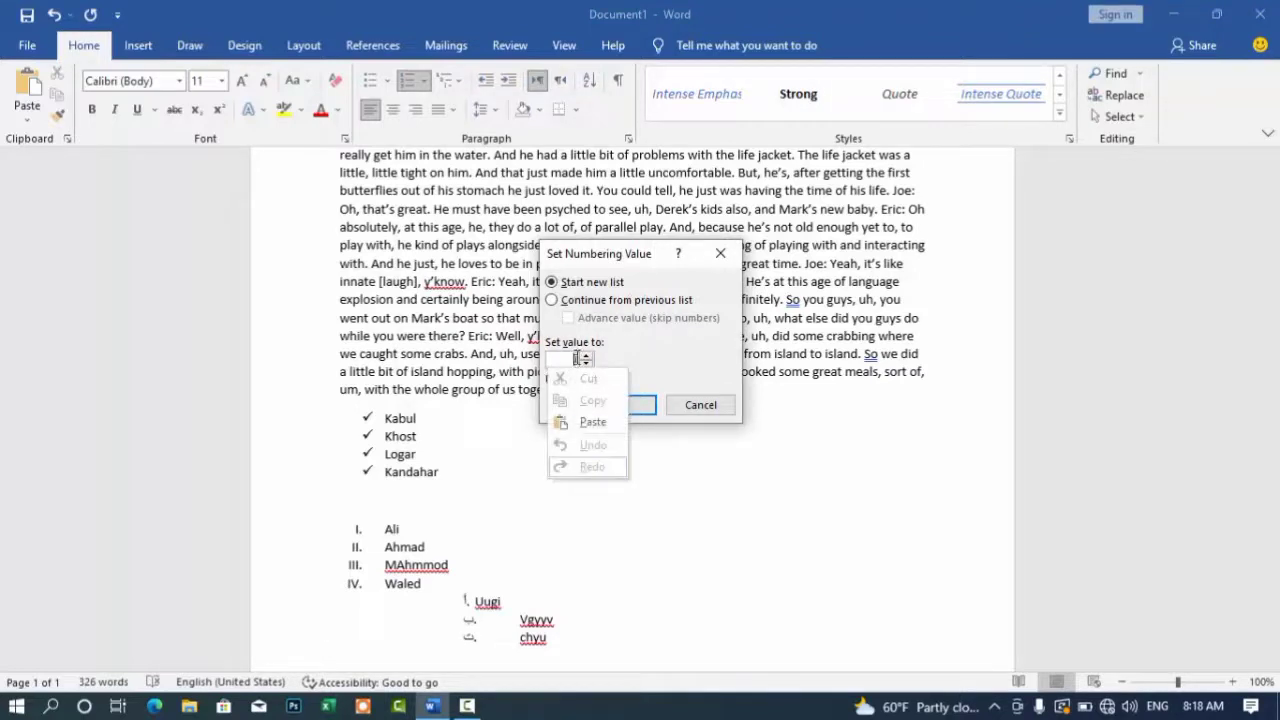
pyautogui.click(578, 360)
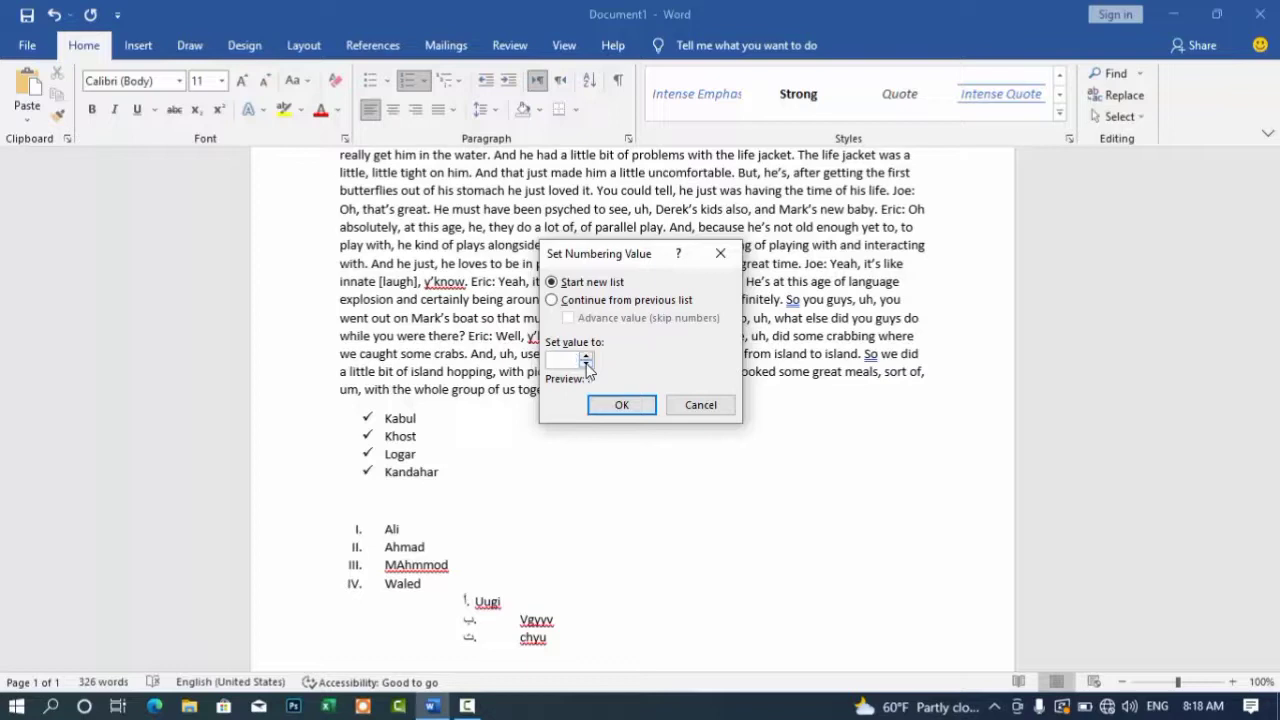
pyautogui.write('9')
pyautogui.press('Return')
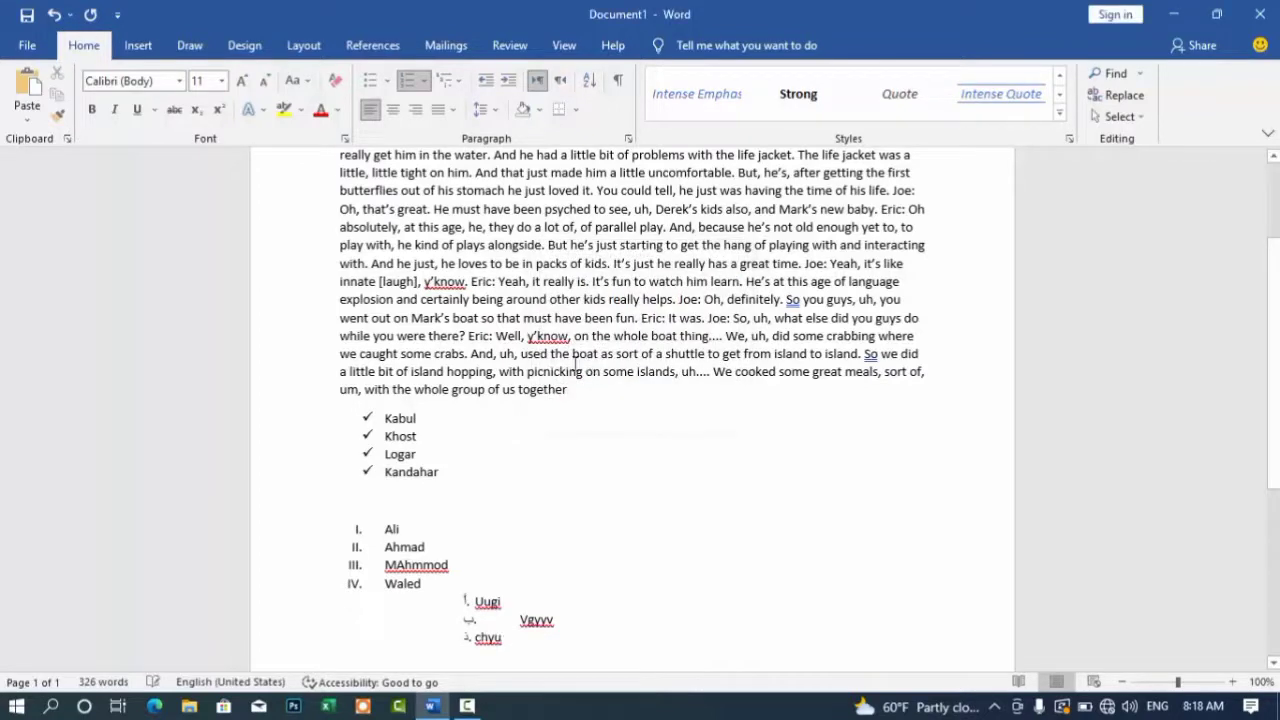
pyautogui.click(424, 82)
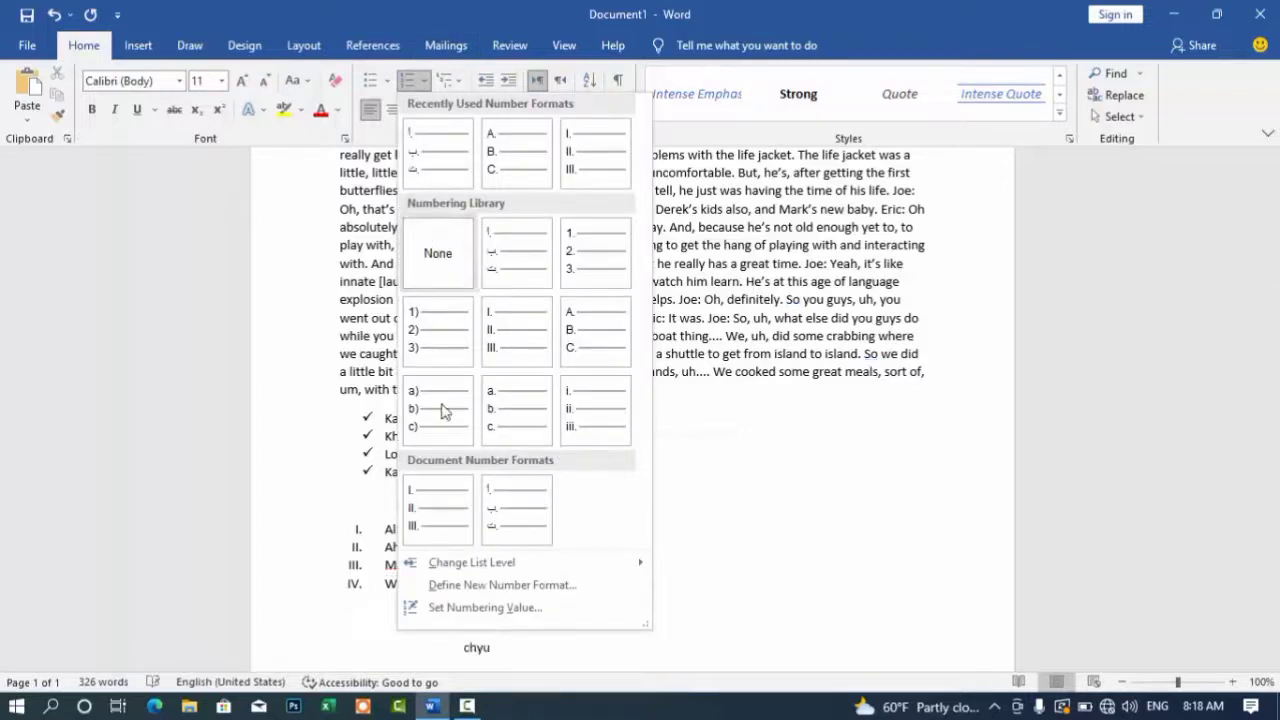
# Step: Delete the city list, the Roman-numeral name list and its sub-list below the paragraph
pyautogui.click(726, 566)
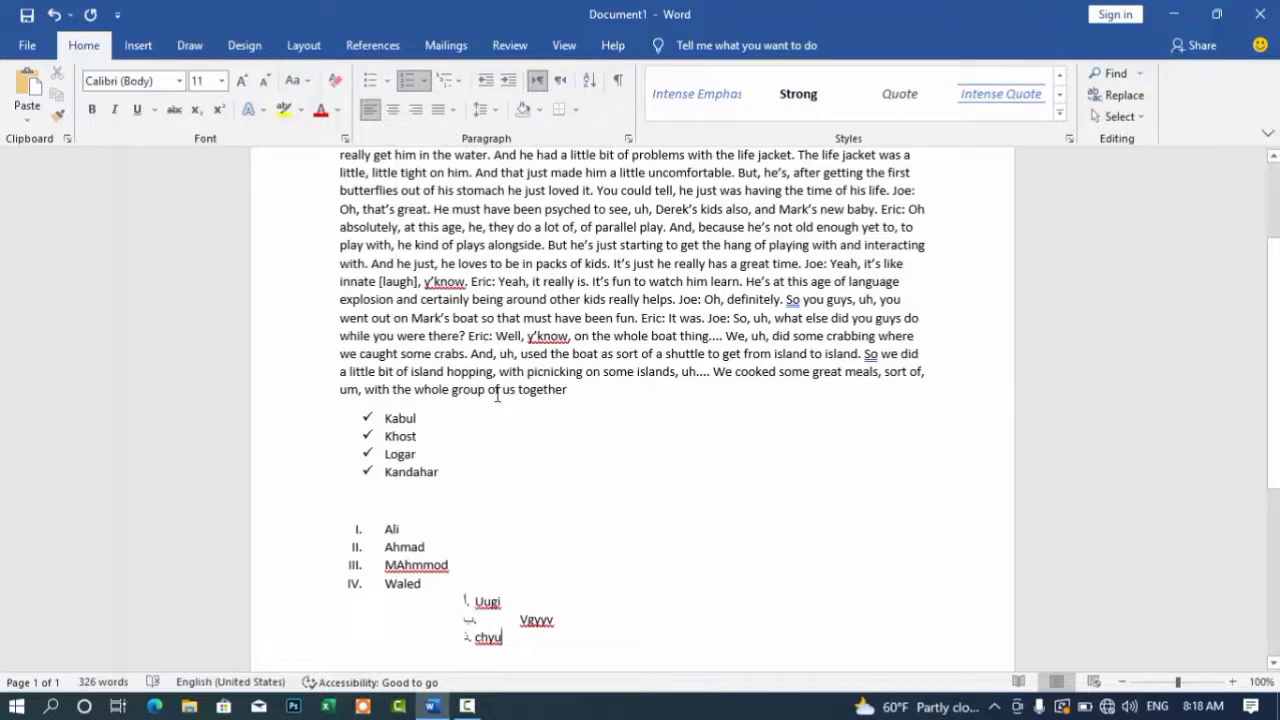
pyautogui.moveTo(484, 578); pyautogui.dragTo(343, 417)
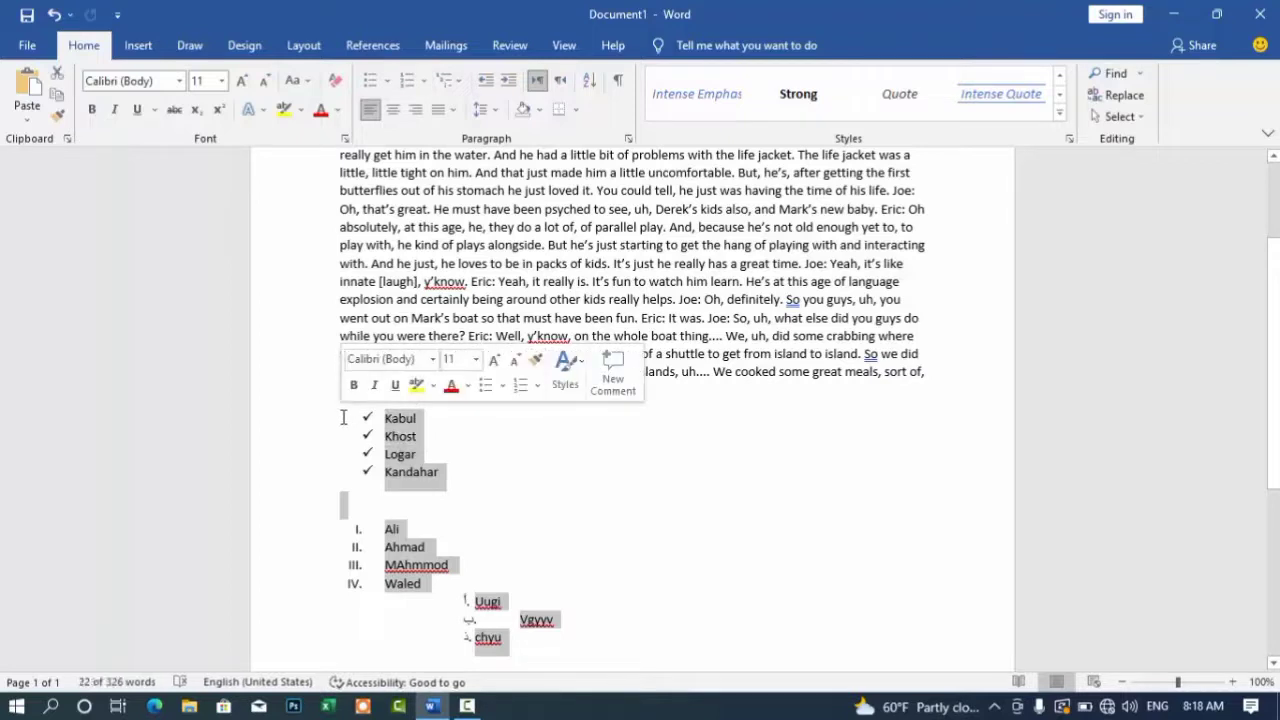
pyautogui.press('Delete')
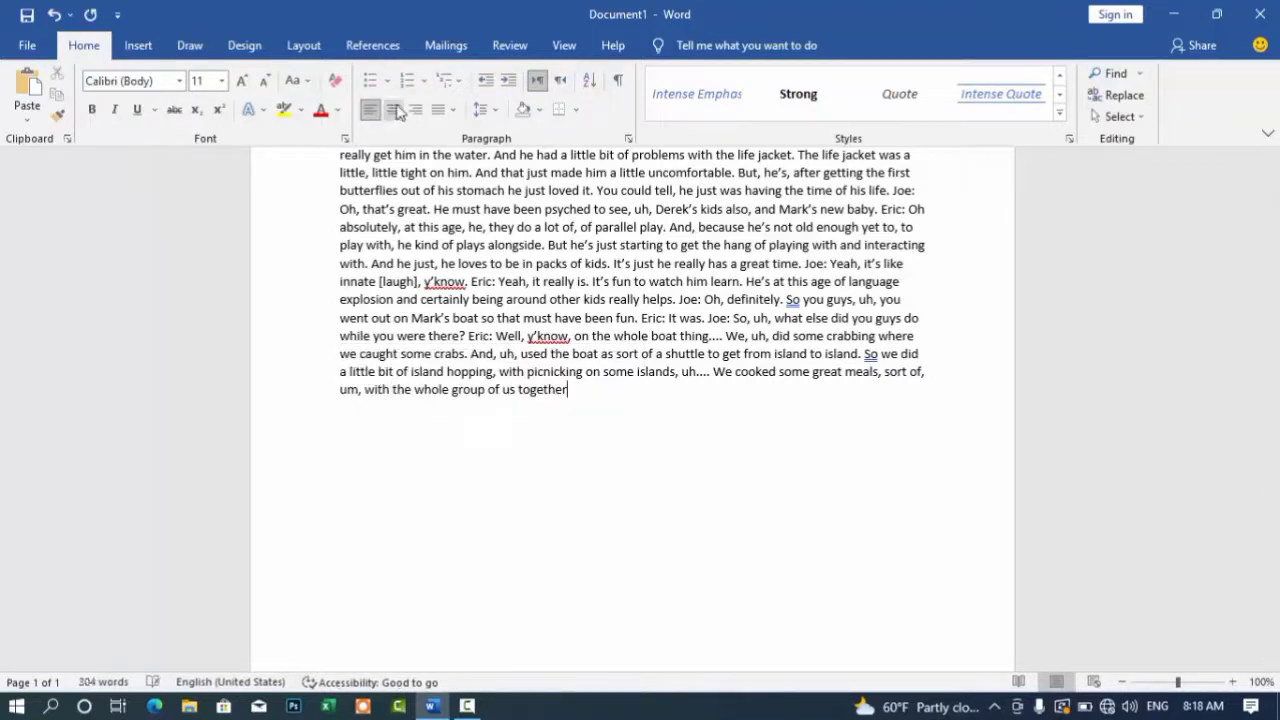
pyautogui.click(448, 80)
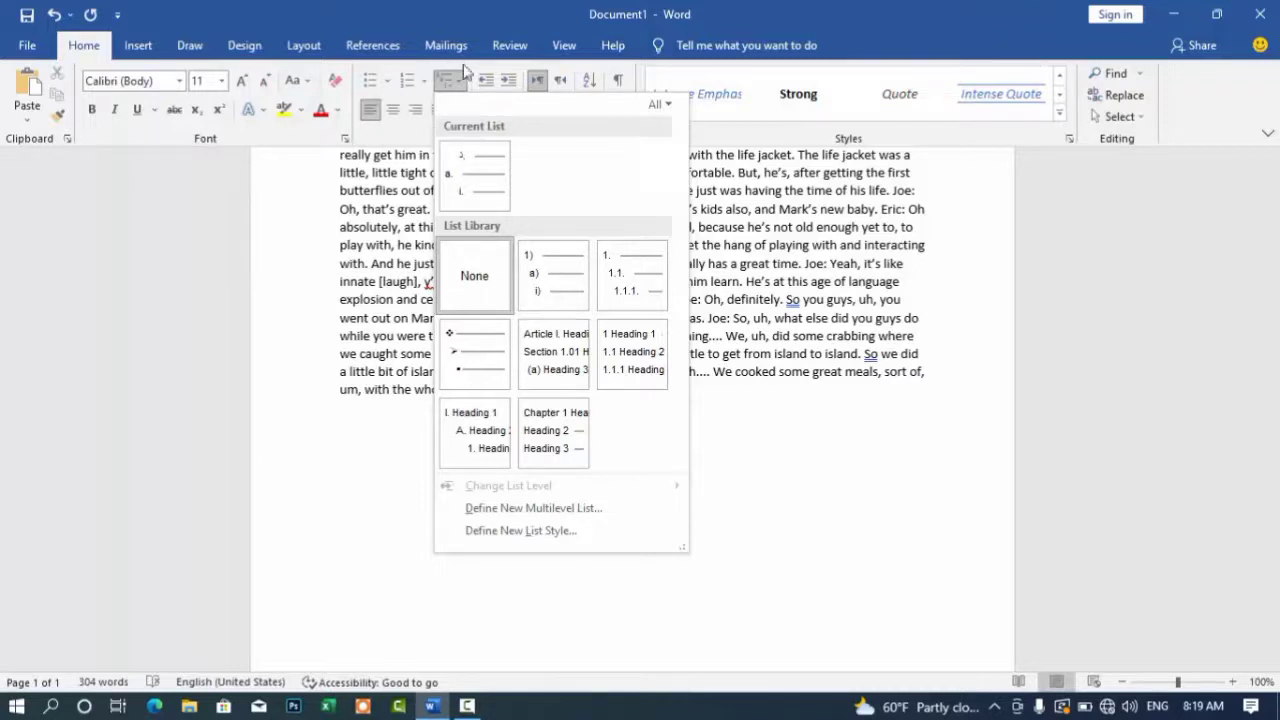
pyautogui.click(281, 451)
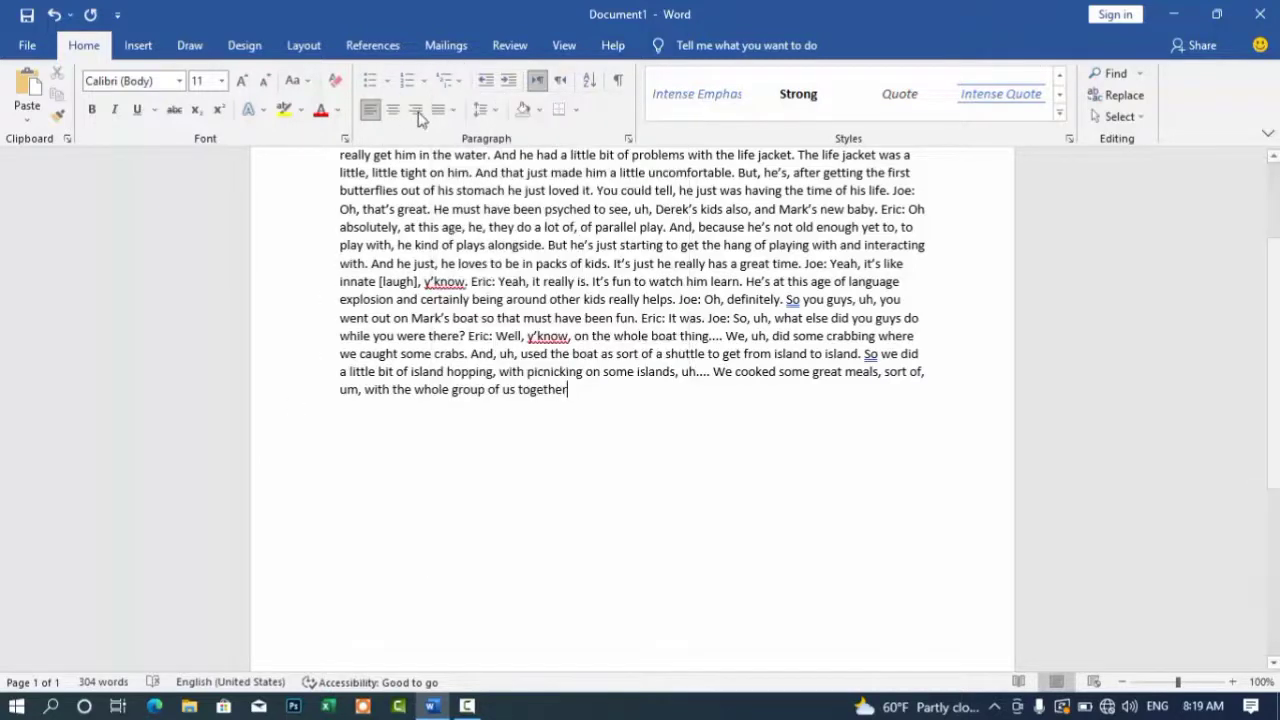
pyautogui.scroll(3, 1210, 193)
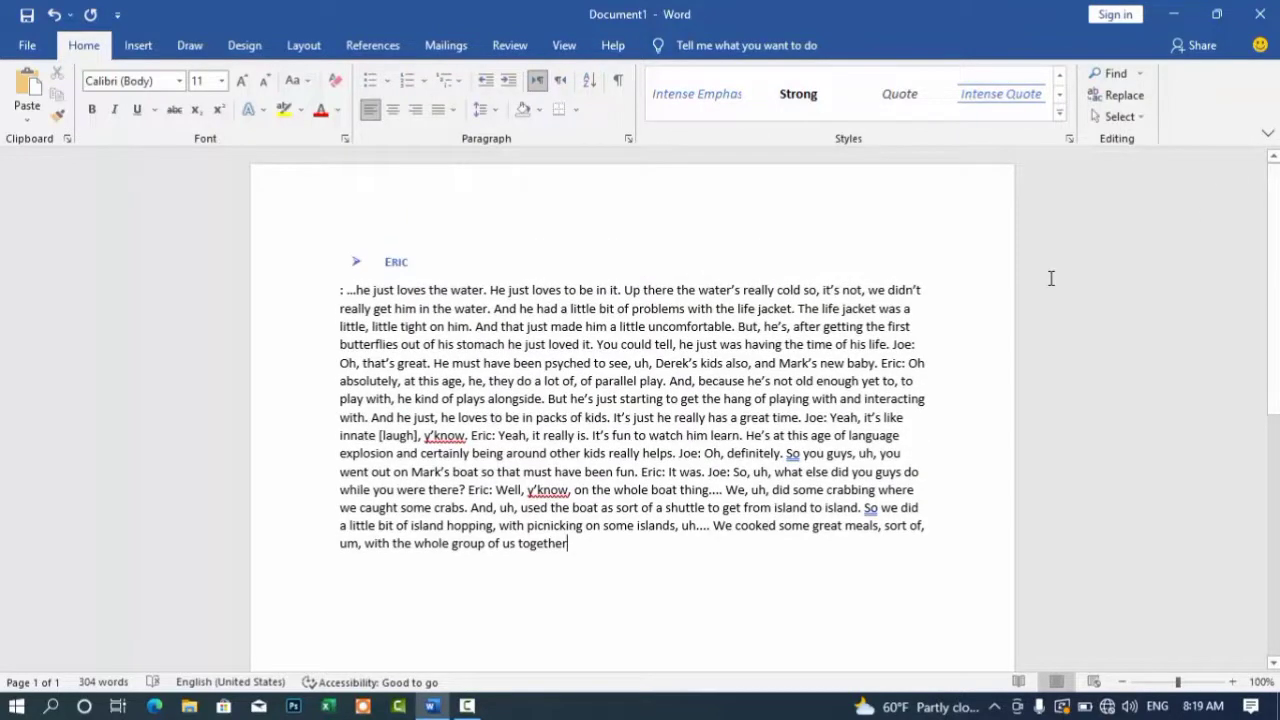
# Step: Select the Eric heading and transcript paragraph with Ctrl+A
pyautogui.moveTo(310, 508); pyautogui.dragTo(609, 236)
pyautogui.click(489, 596)
pyautogui.hotkey('ctrl', 'a')
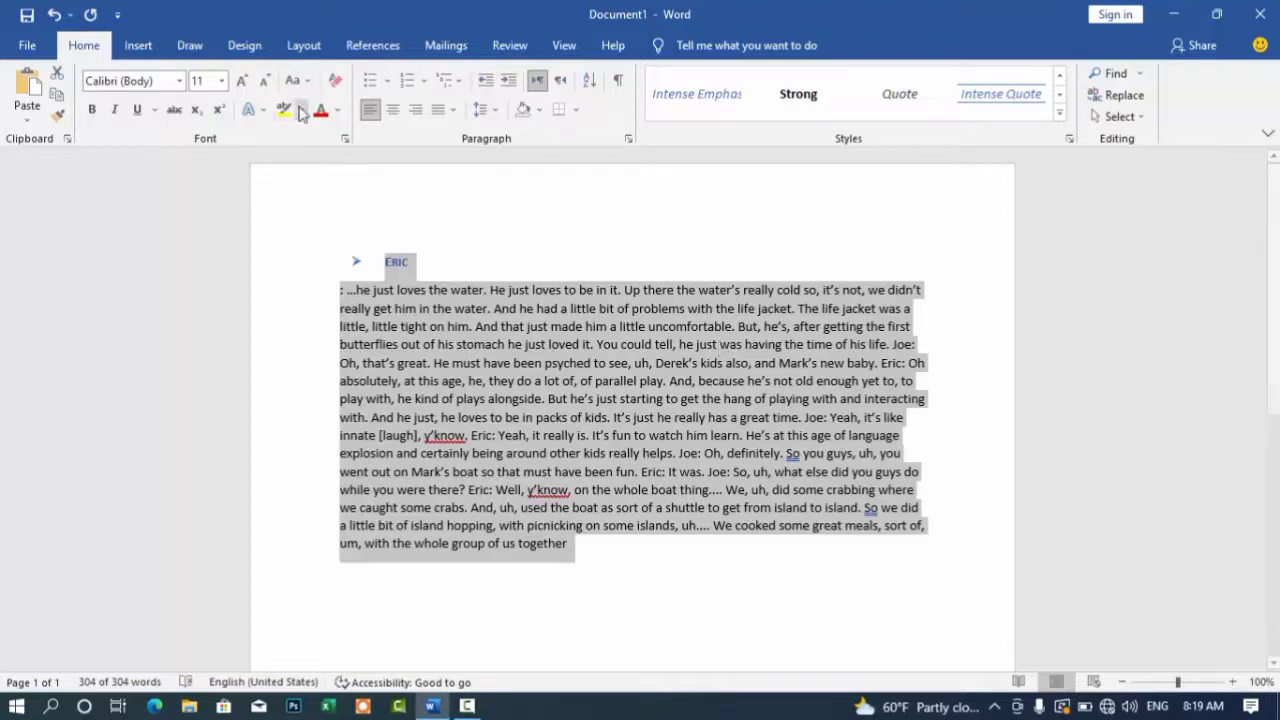
# Step: Try center, right and left alignment, then apply Justify High to the whole transcript
pyautogui.click(397, 113)
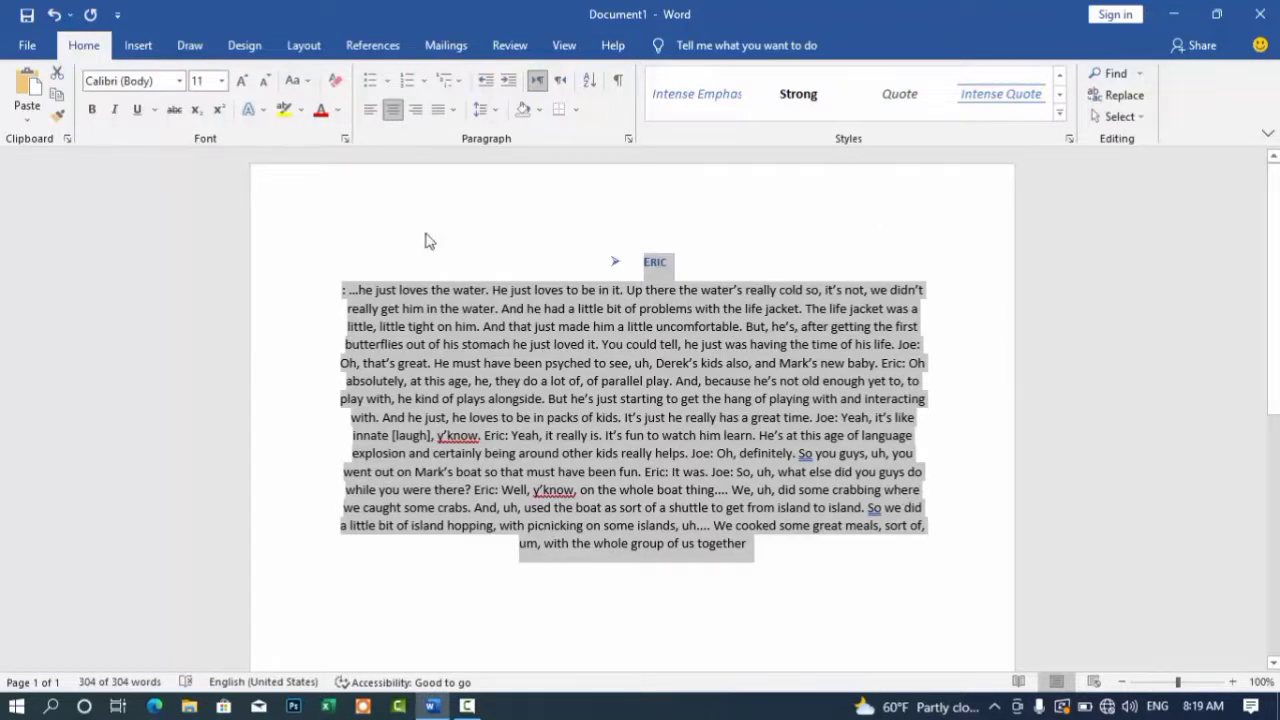
pyautogui.click(415, 110)
pyautogui.click(370, 112)
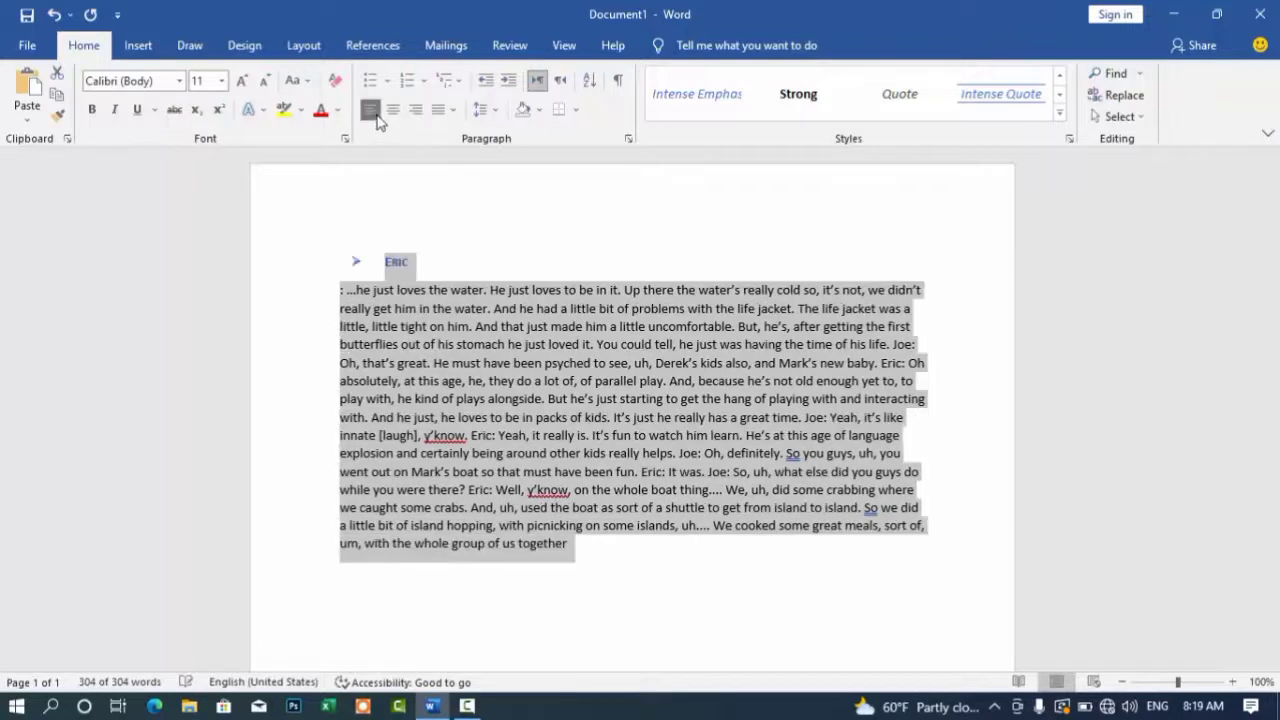
pyautogui.click(409, 119)
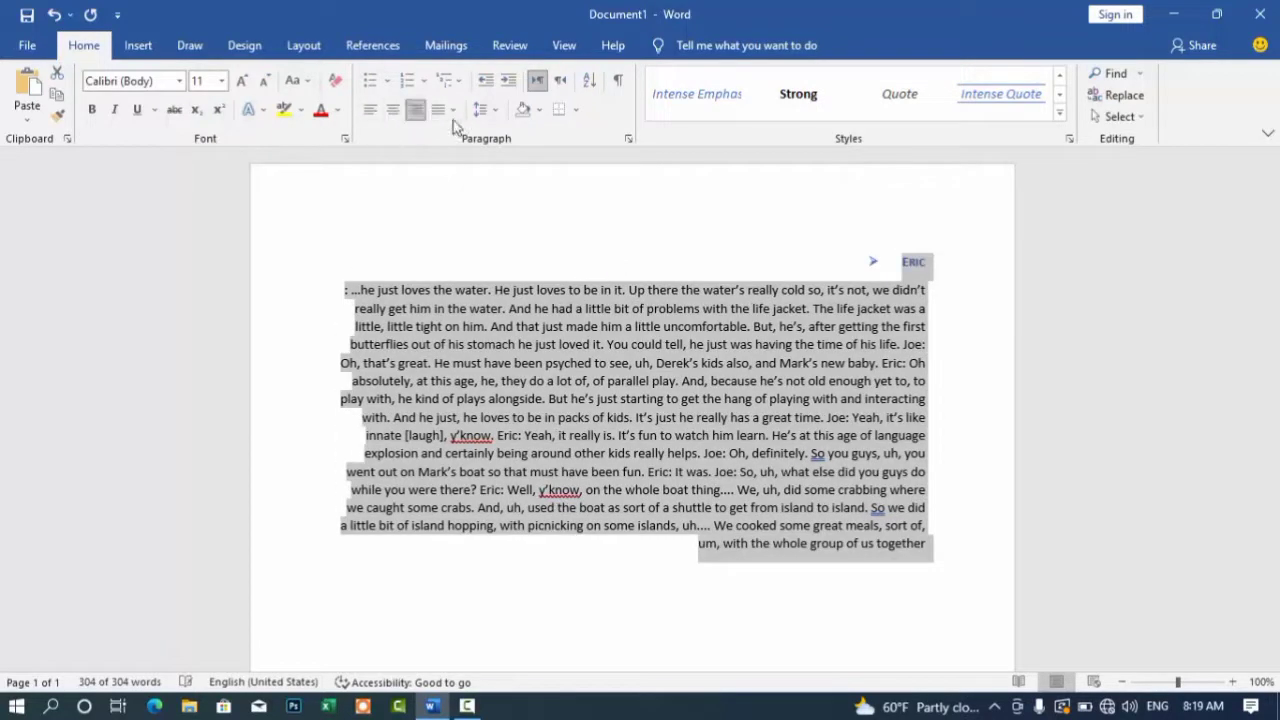
pyautogui.click(453, 110)
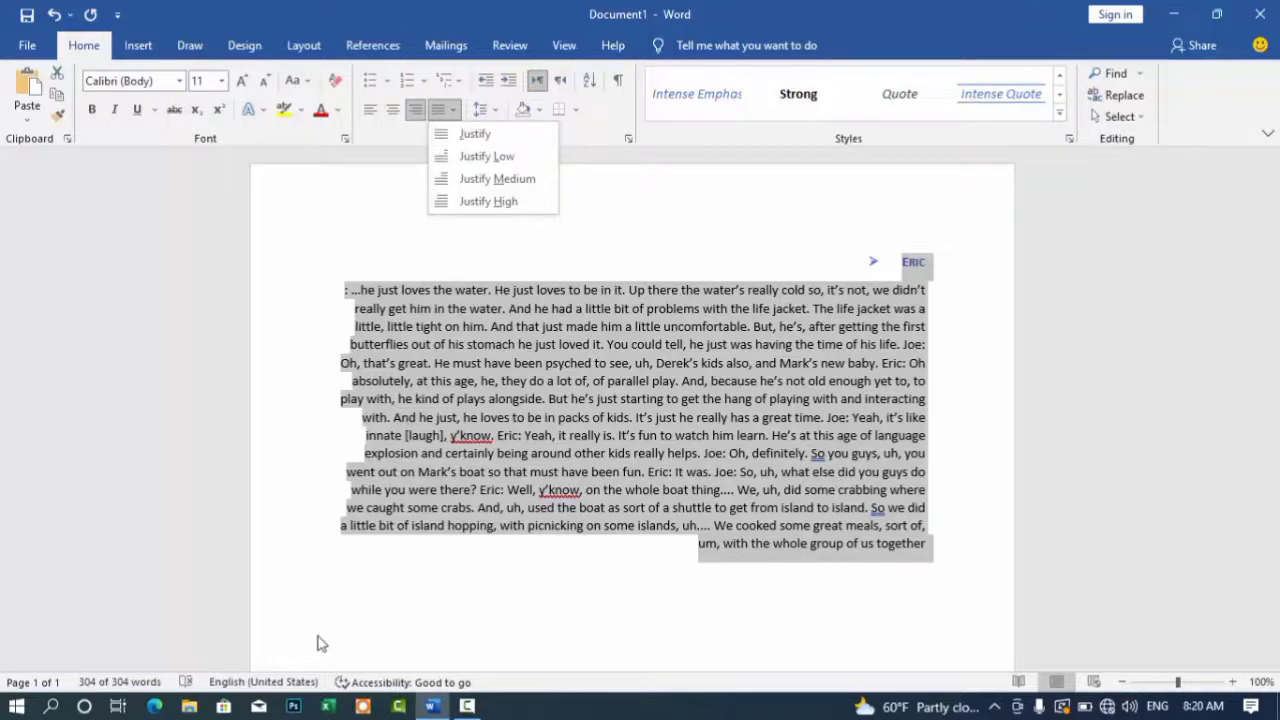
pyautogui.click(474, 202)
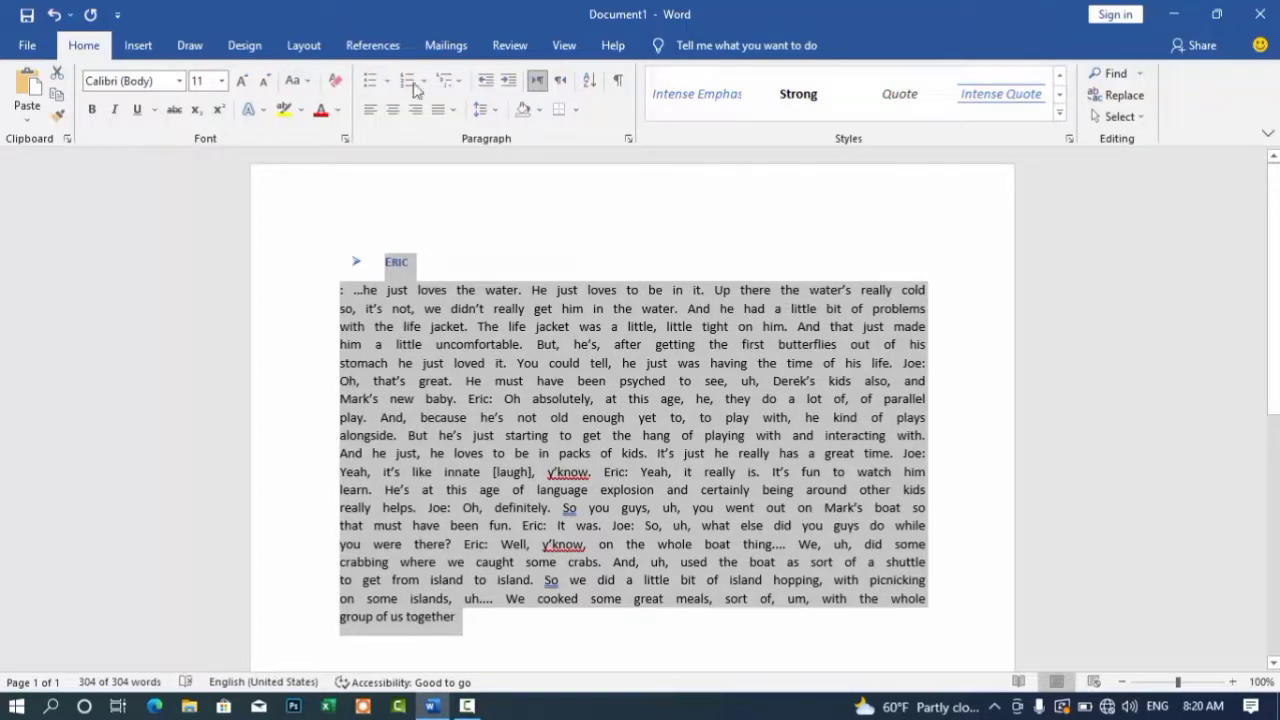
# Step: Cancel a trial indent and apply standard Justify with normal word spacing to the transcript paragraph
pyautogui.click(451, 110)
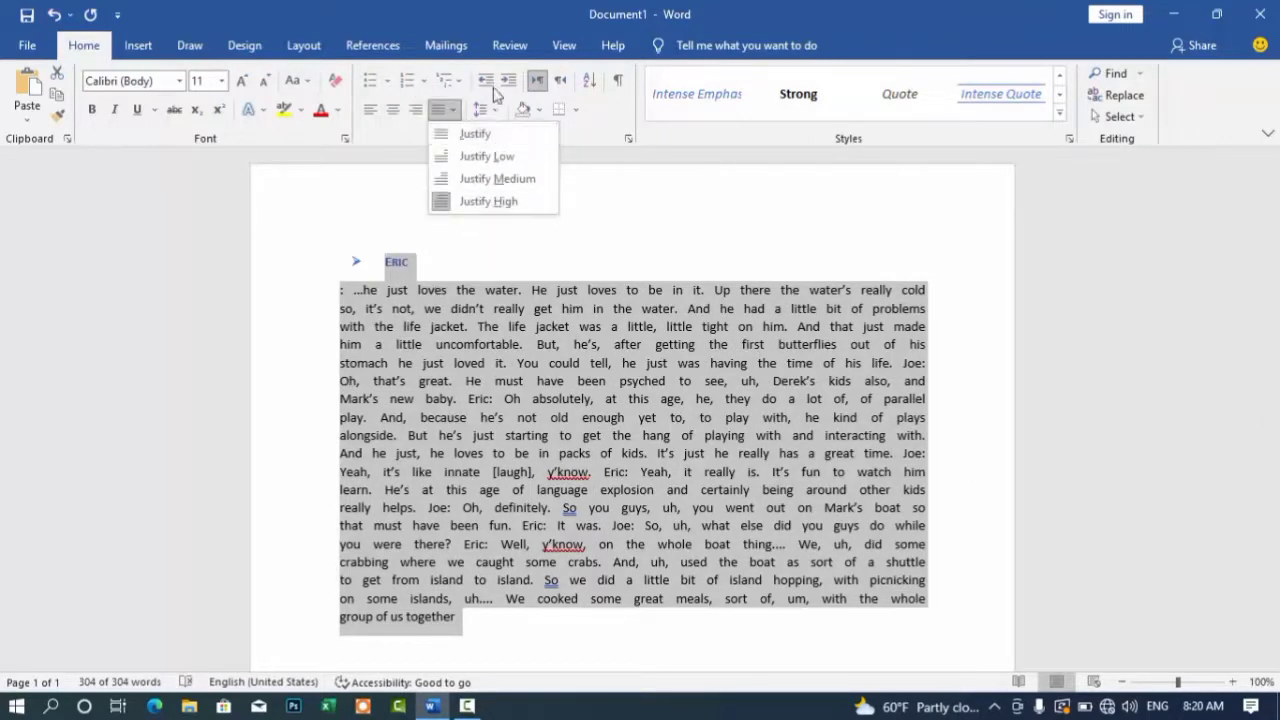
pyautogui.click(691, 168)
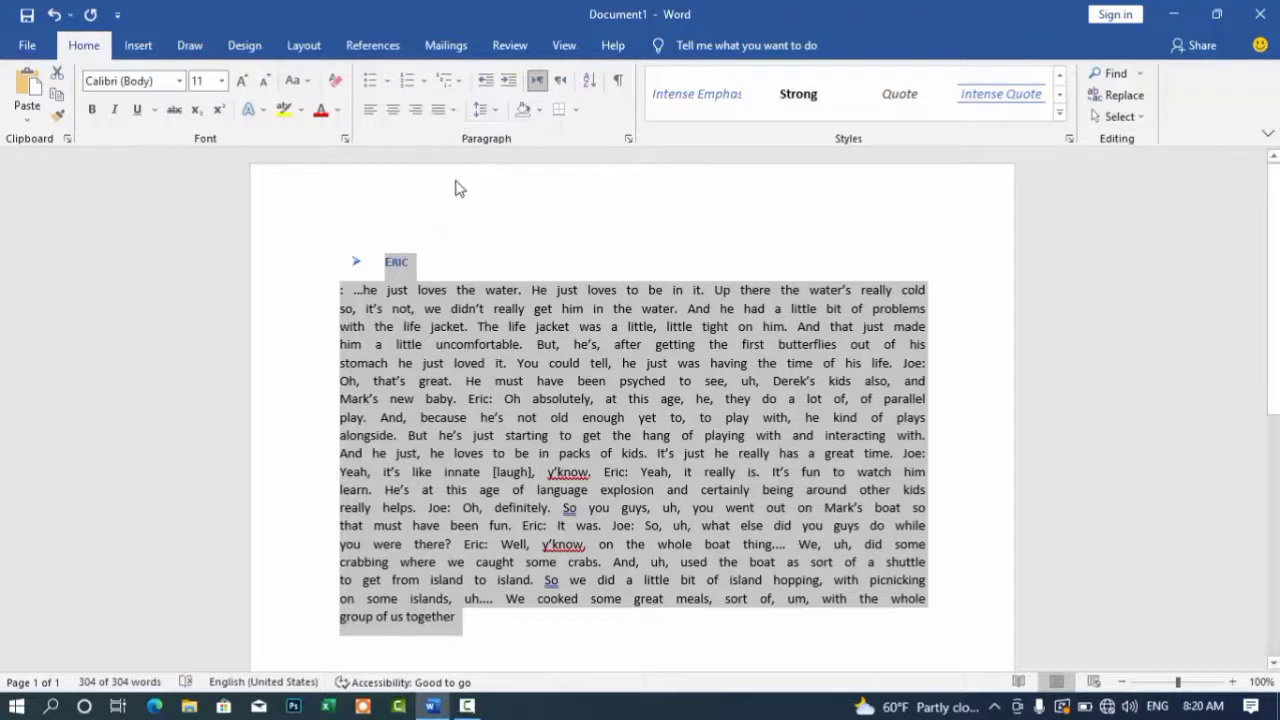
pyautogui.click(509, 80)
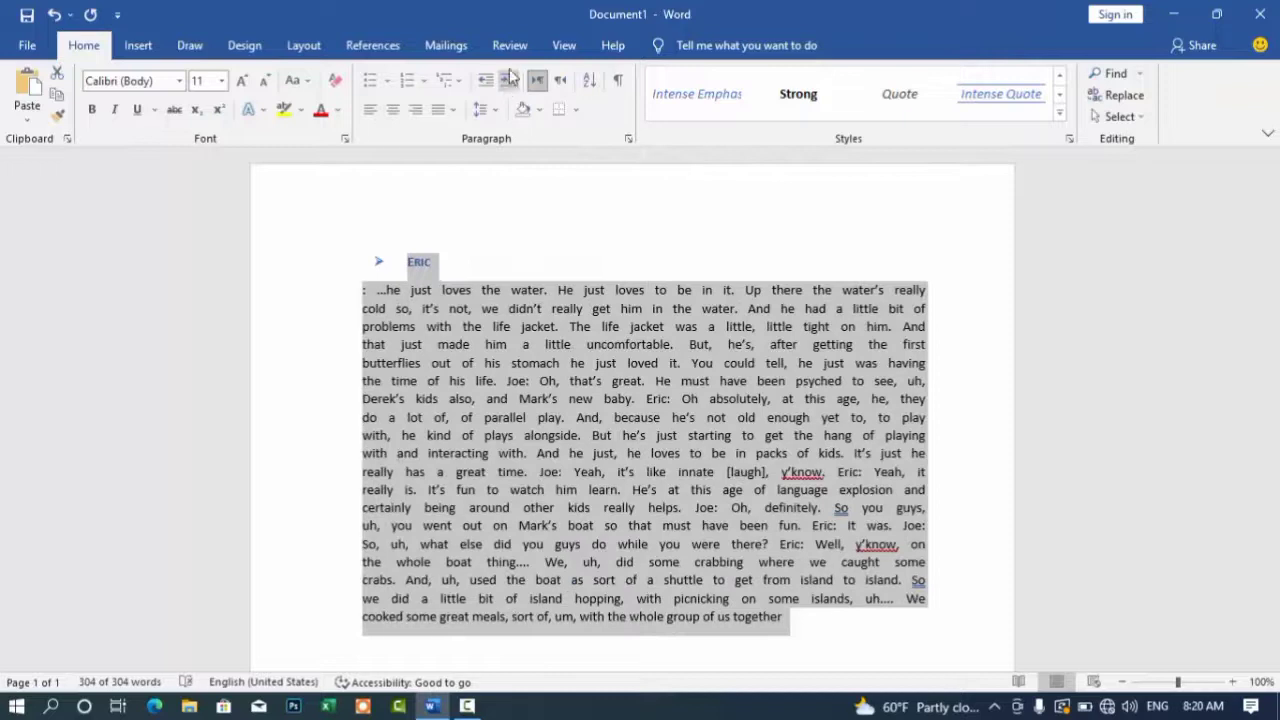
pyautogui.click(485, 80)
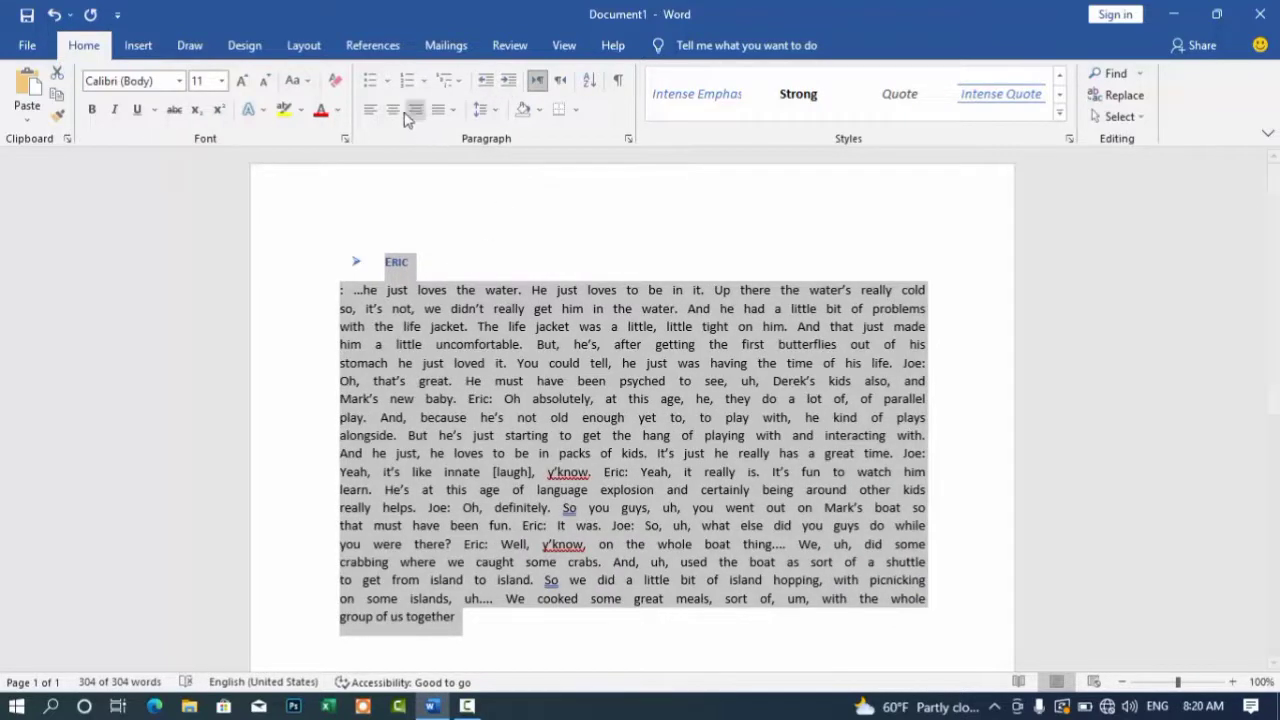
pyautogui.click(455, 116)
pyautogui.click(449, 149)
pyautogui.click(453, 116)
pyautogui.click(458, 133)
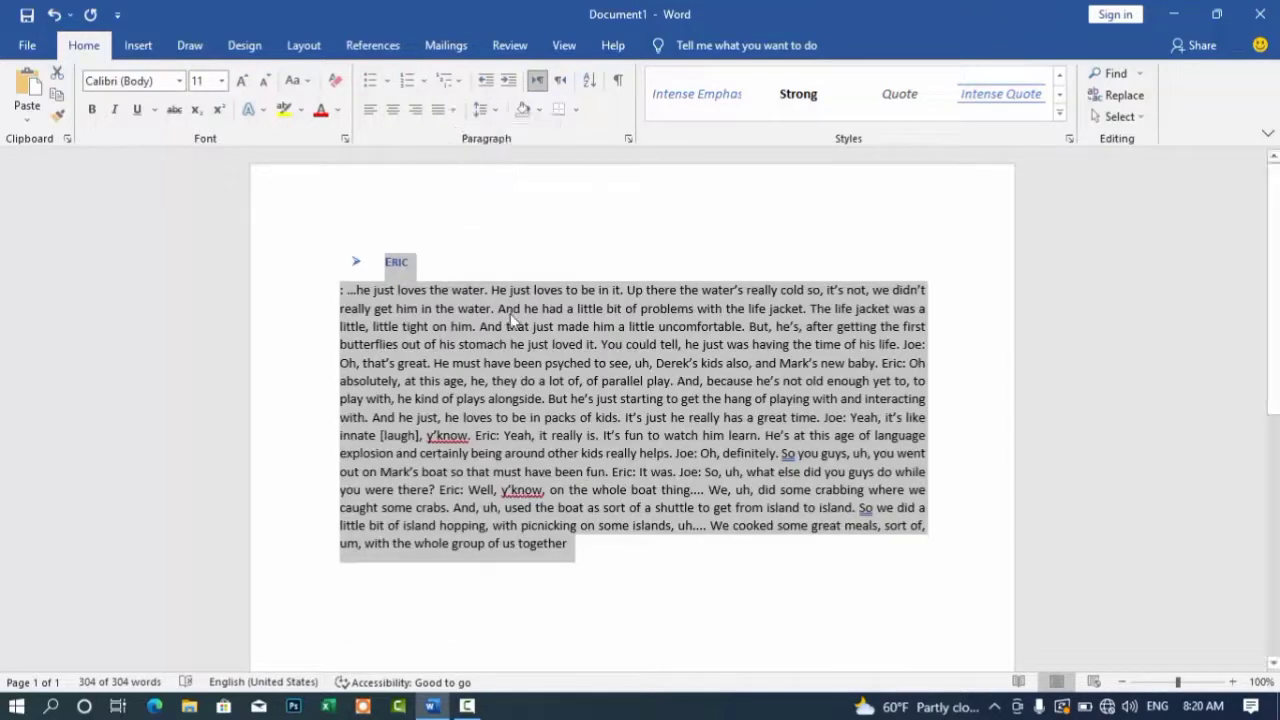
# Step: Break the transcript into new paragraphs after "didn't", inside "Oh" and inside "has"
pyautogui.click(945, 301)
pyautogui.press('Return')
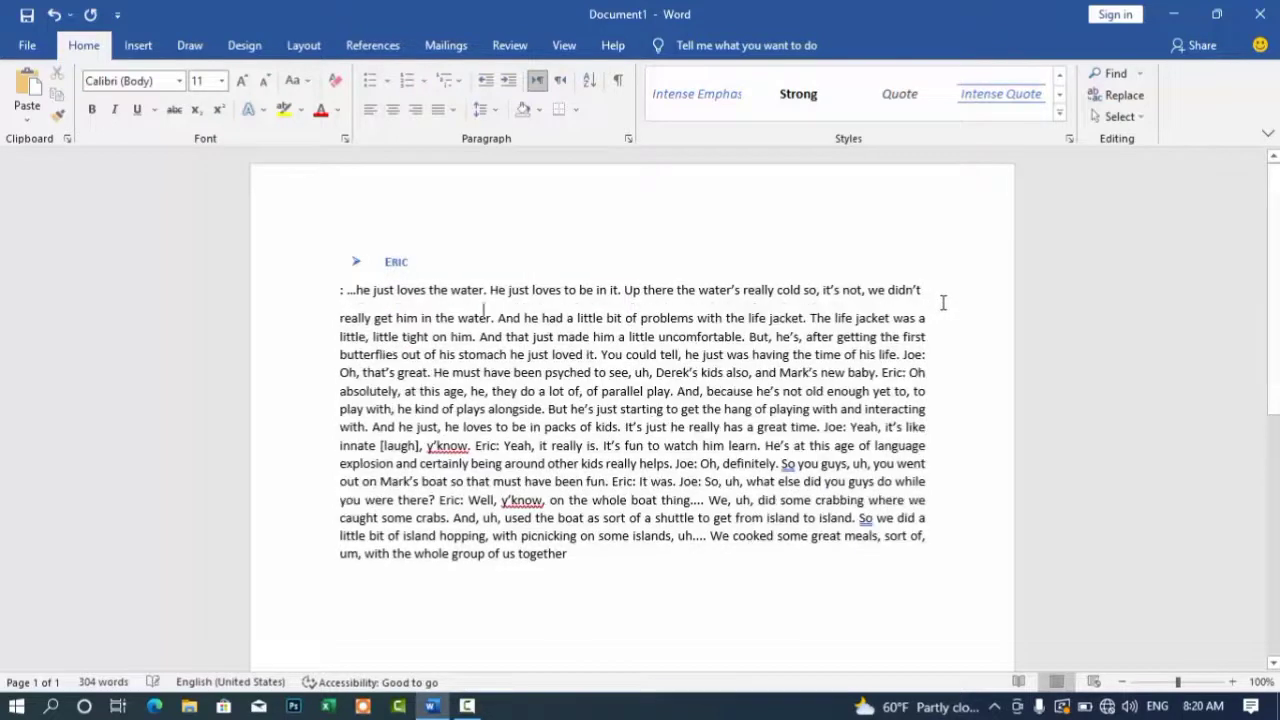
pyautogui.click(917, 374)
pyautogui.press('Return')
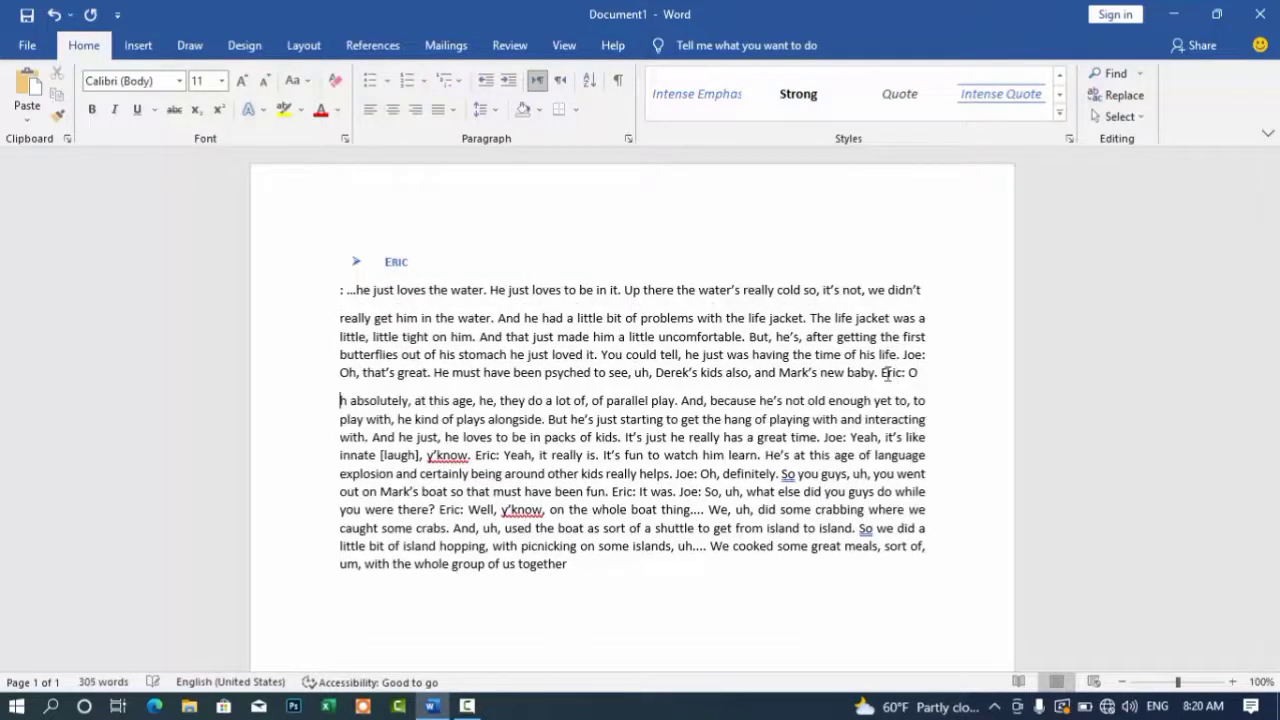
pyautogui.click(729, 438)
pyautogui.press('Return')
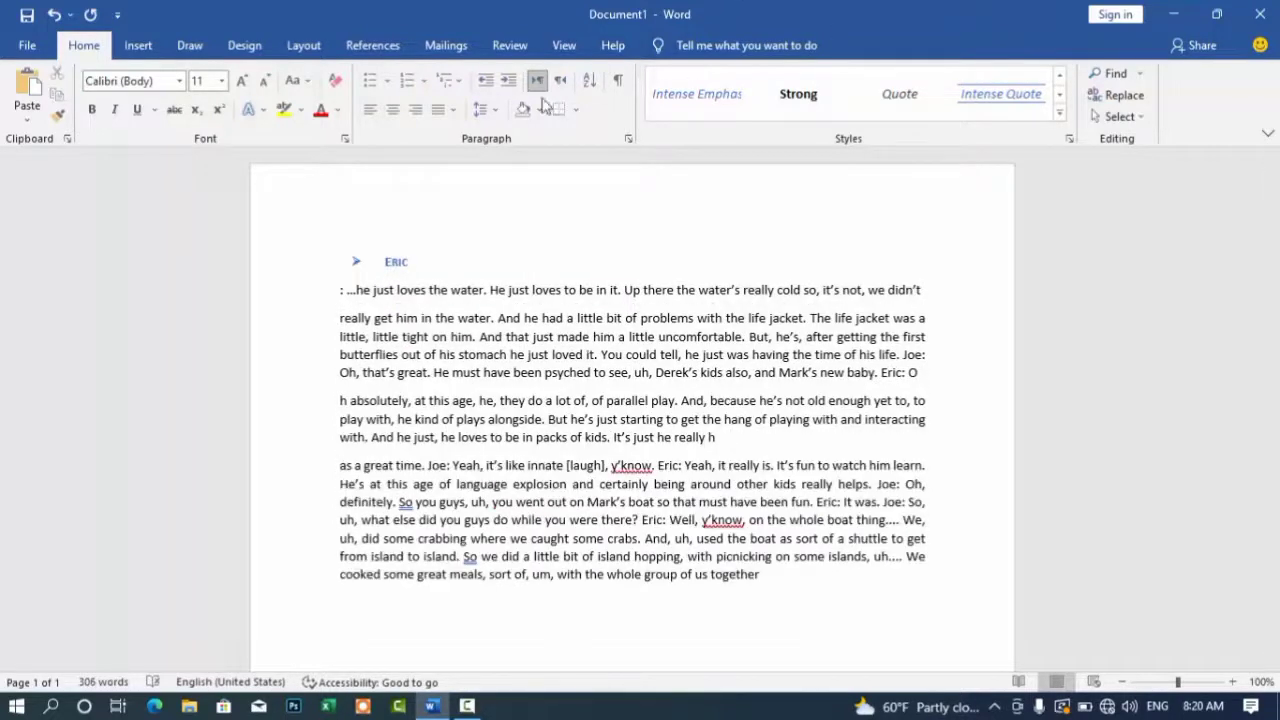
# Step: Indent the last paragraph twice, undo the indent, and select the whole document
pyautogui.click(510, 84)
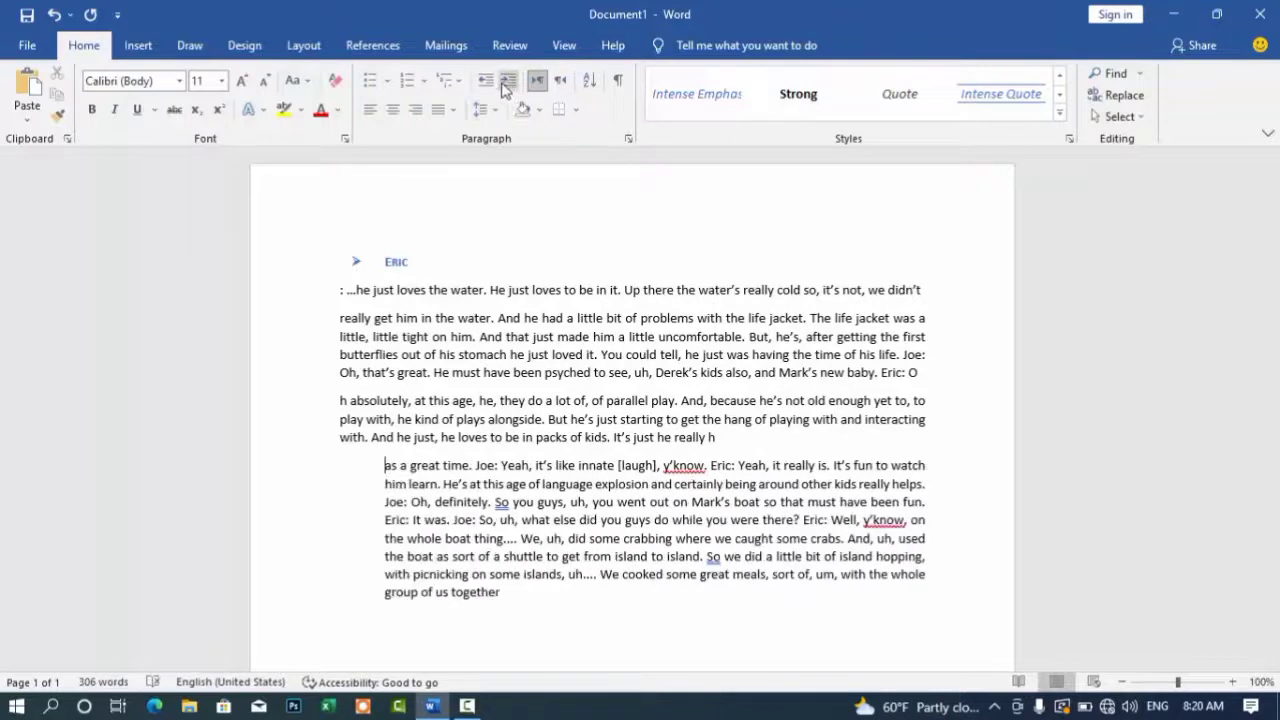
pyautogui.click(509, 82)
pyautogui.hotkey('ctrl', 'a')
pyautogui.click(570, 218)
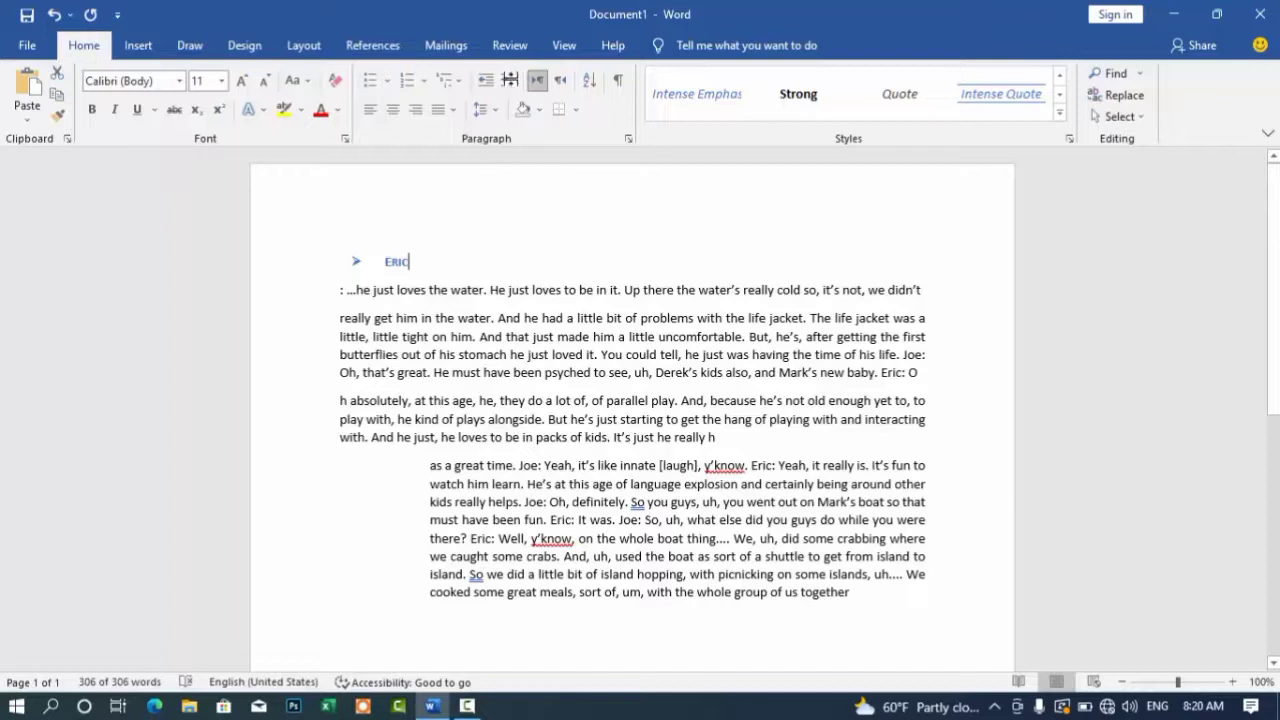
pyautogui.keyDown('shift'); pyautogui.click(510, 378); pyautogui.keyUp('shift')
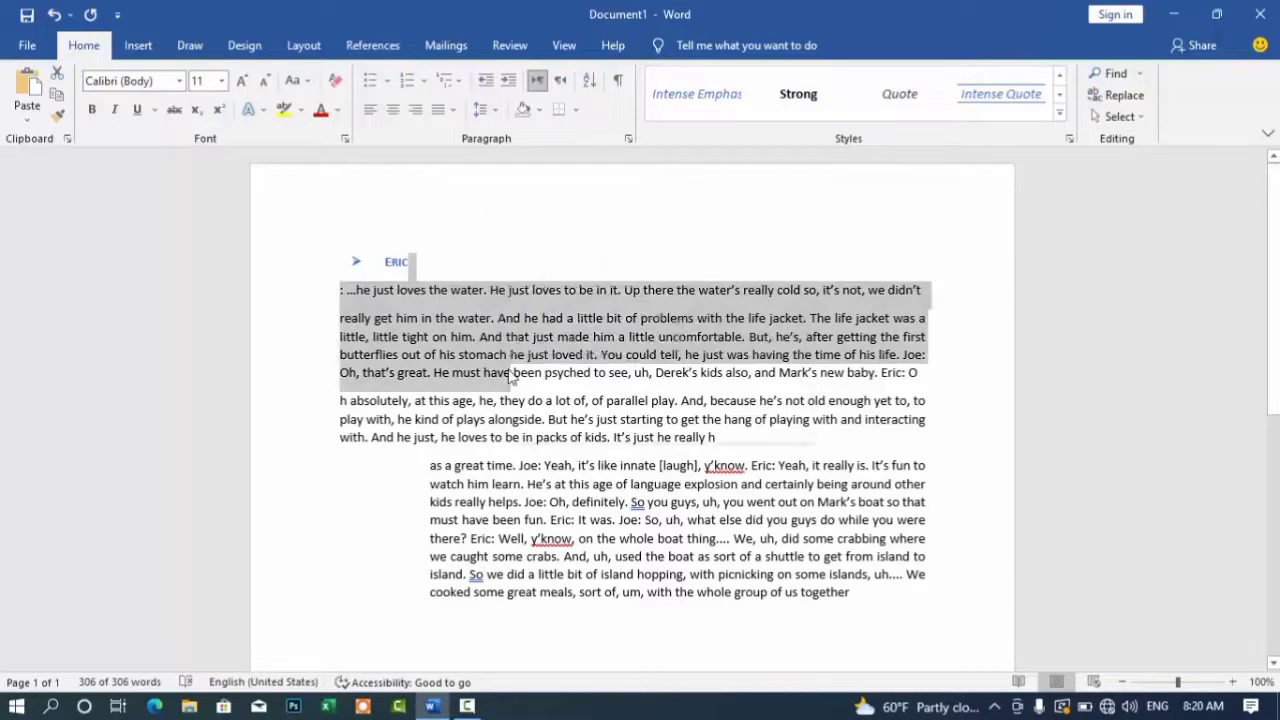
pyautogui.rightClick(510, 378)
pyautogui.press('Escape')
pyautogui.hotkey('ctrl', 'z')
pyautogui.hotkey('ctrl', 'z')
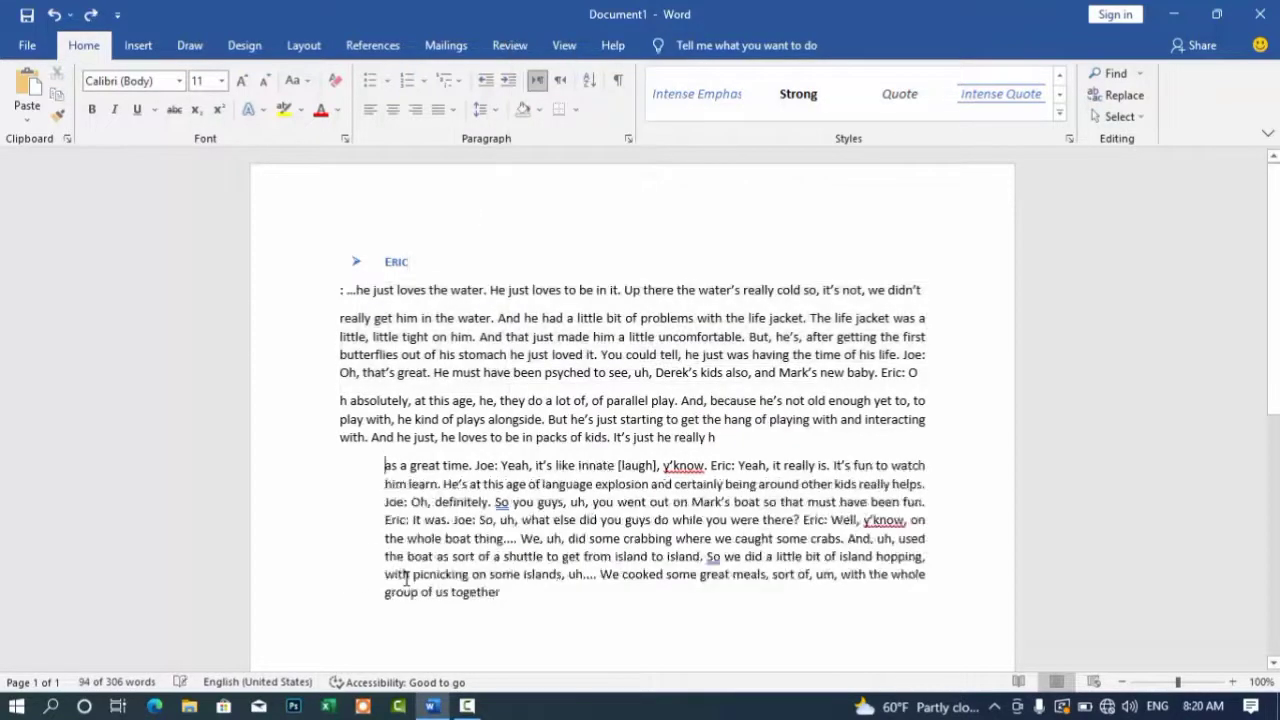
pyautogui.hotkey('ctrl', 'a')
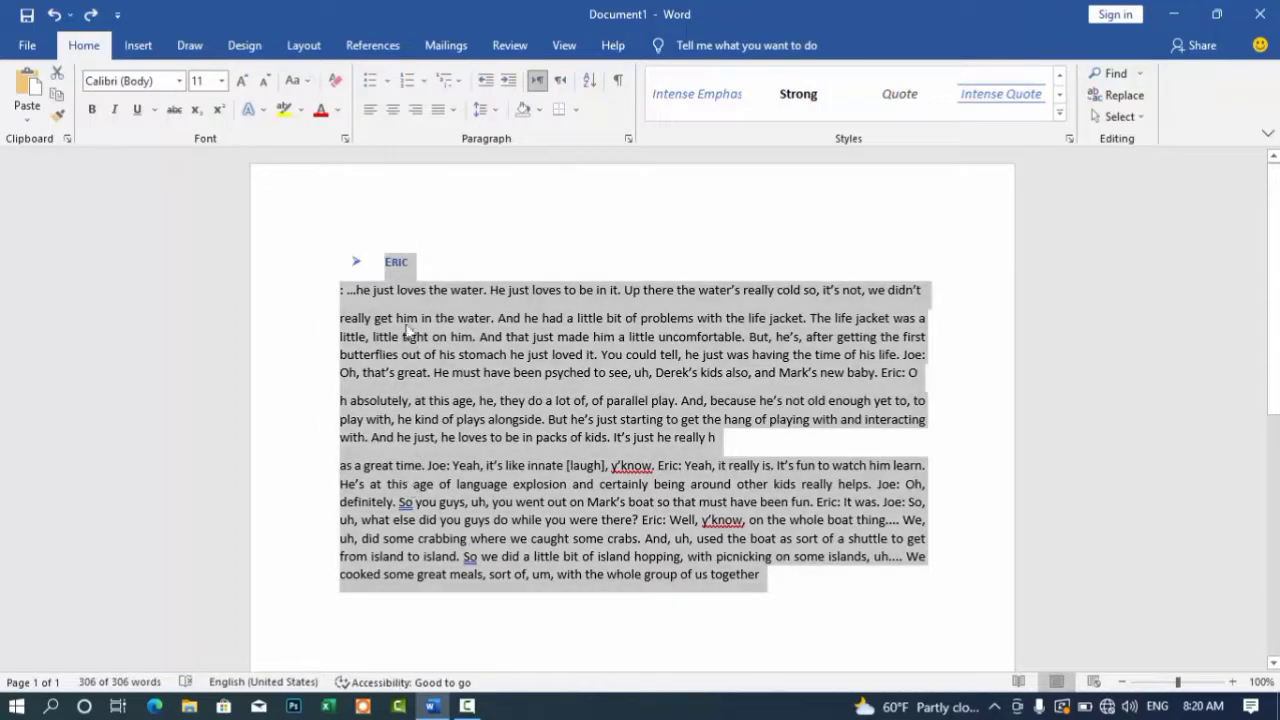
# Step: Indent the whole transcript ten steps to the right
pyautogui.click(508, 82)
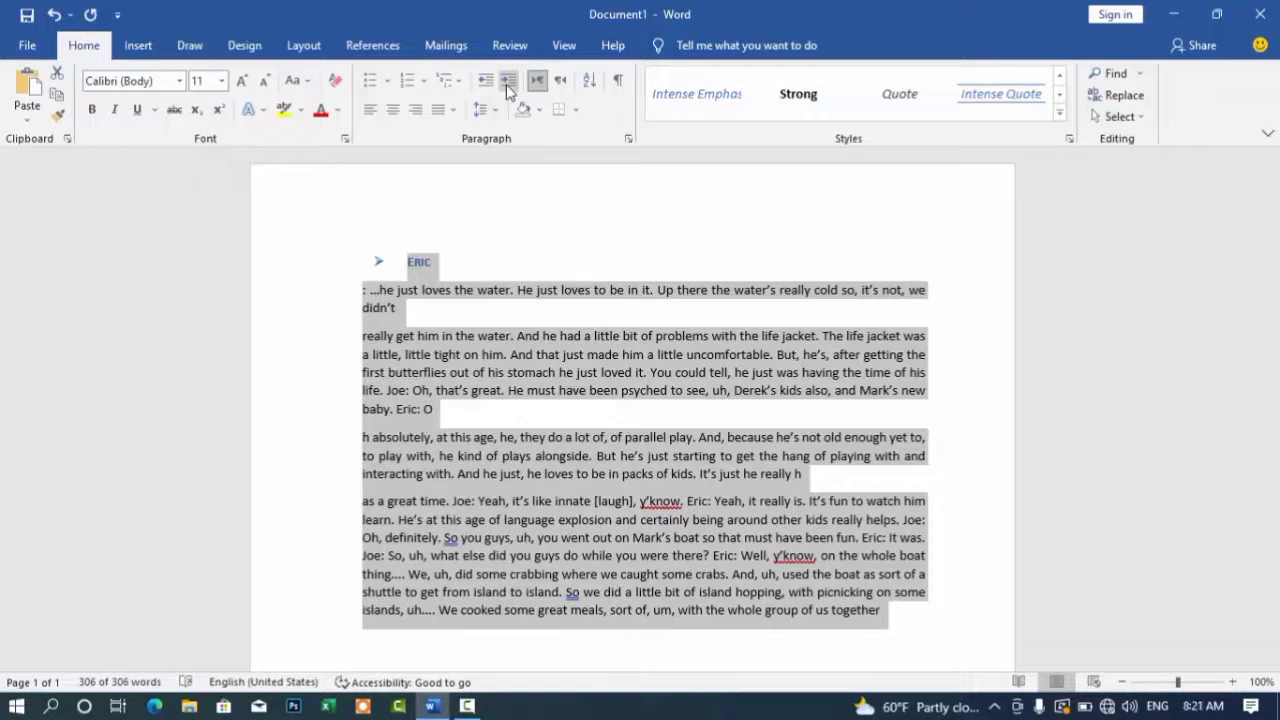
pyautogui.click(508, 82)
pyautogui.click(508, 82)
pyautogui.click(508, 82)
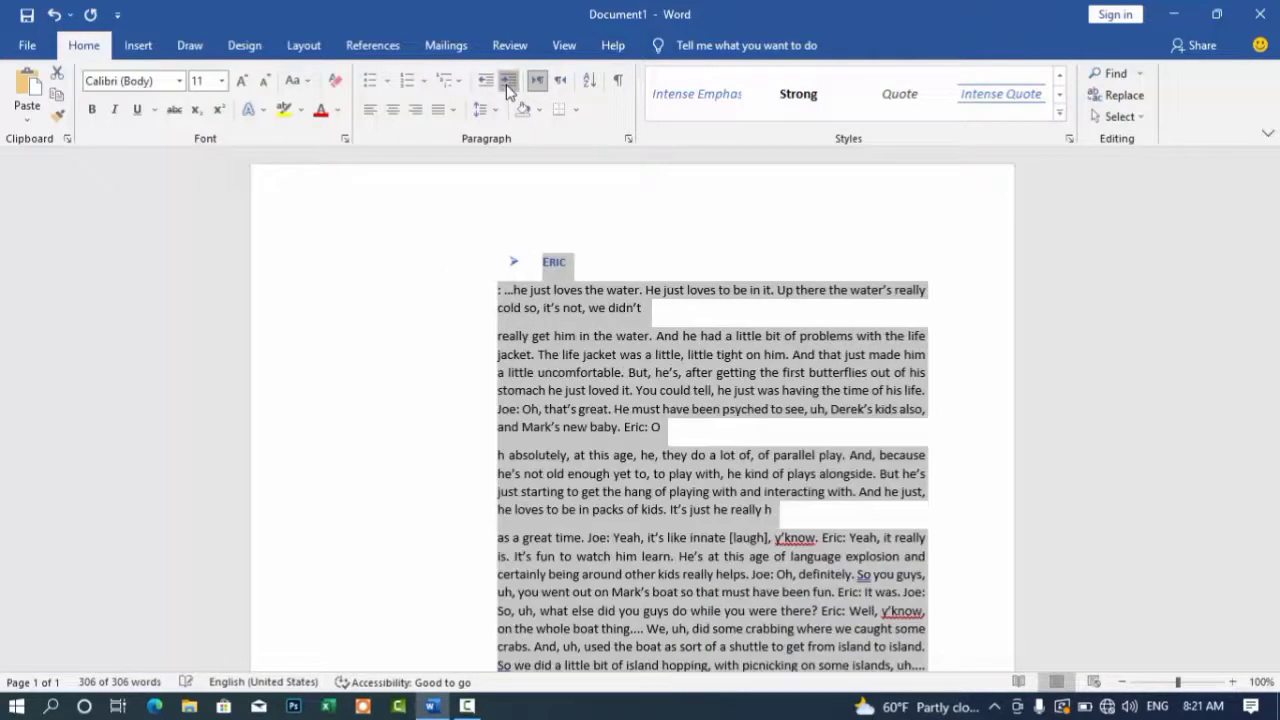
pyautogui.click(508, 82)
pyautogui.click(508, 82)
pyautogui.click(508, 82)
pyautogui.click(508, 82)
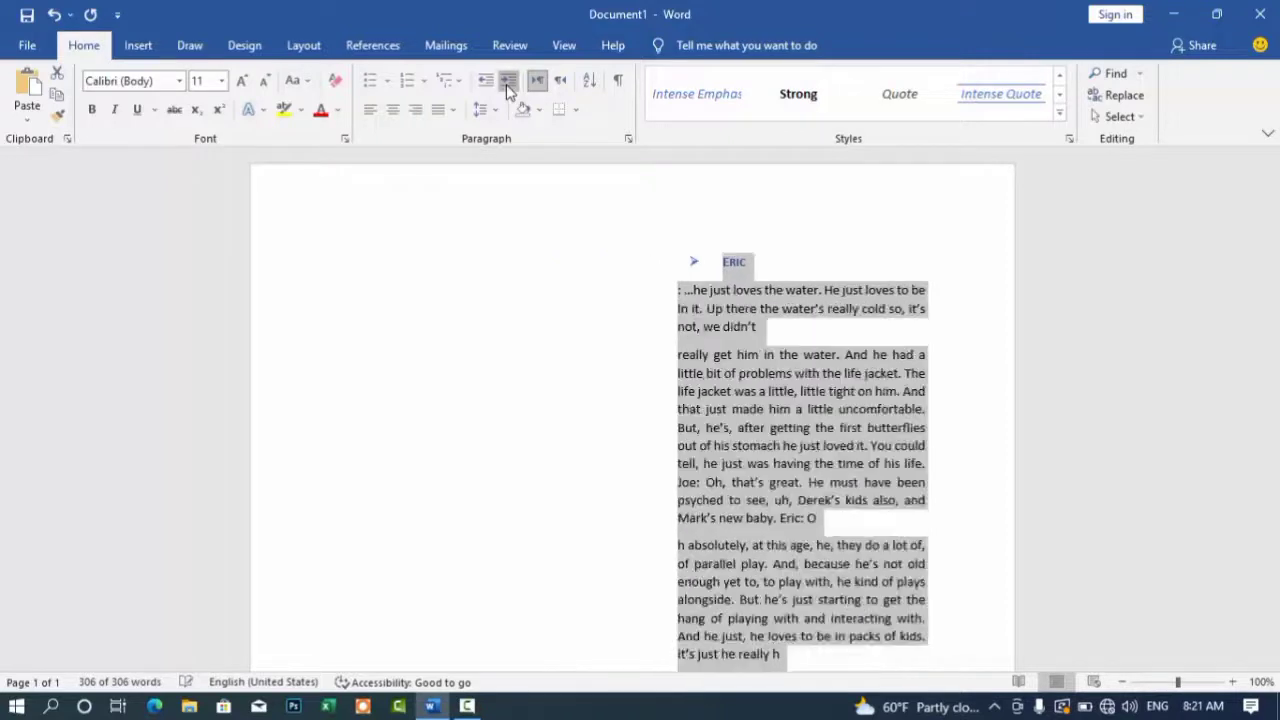
pyautogui.click(508, 82)
pyautogui.click(508, 82)
# Step: Bring the transcript back to the left margin and left-align it instead of justifying
pyautogui.click(482, 82)
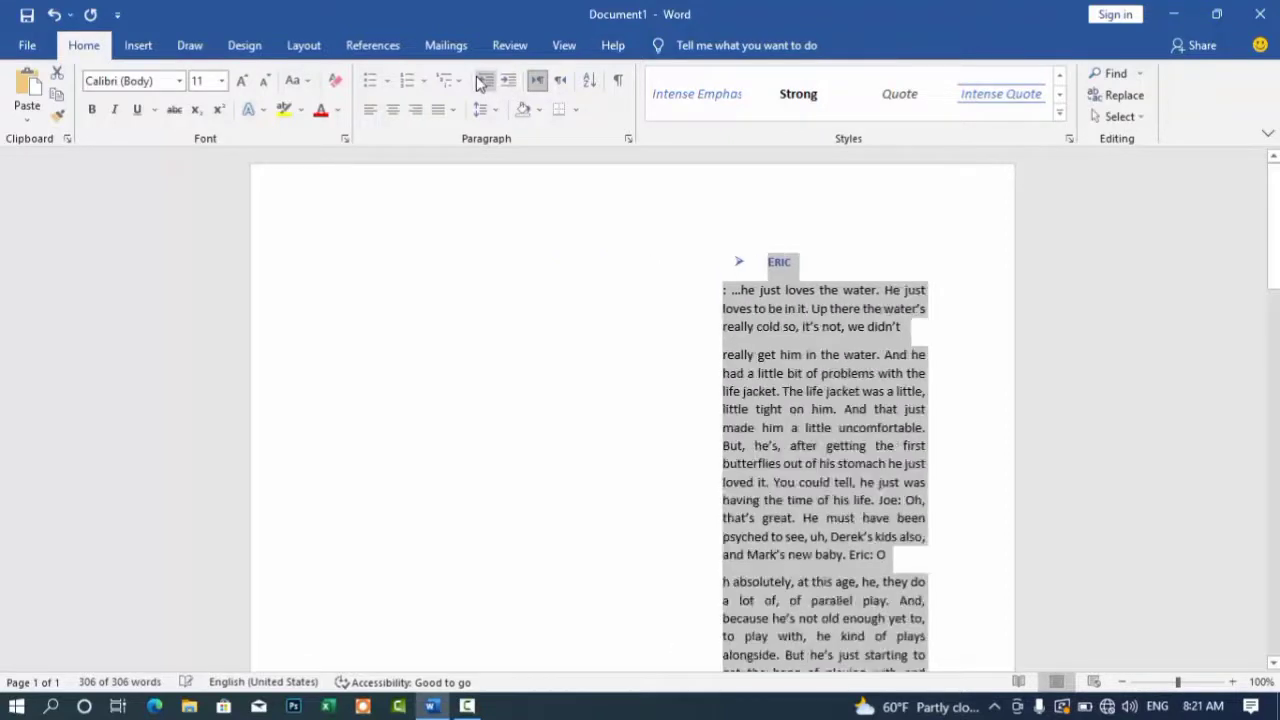
pyautogui.click(482, 82)
pyautogui.click(482, 82)
pyautogui.click(482, 82)
pyautogui.click(482, 82)
pyautogui.click(482, 82)
pyautogui.click(482, 82)
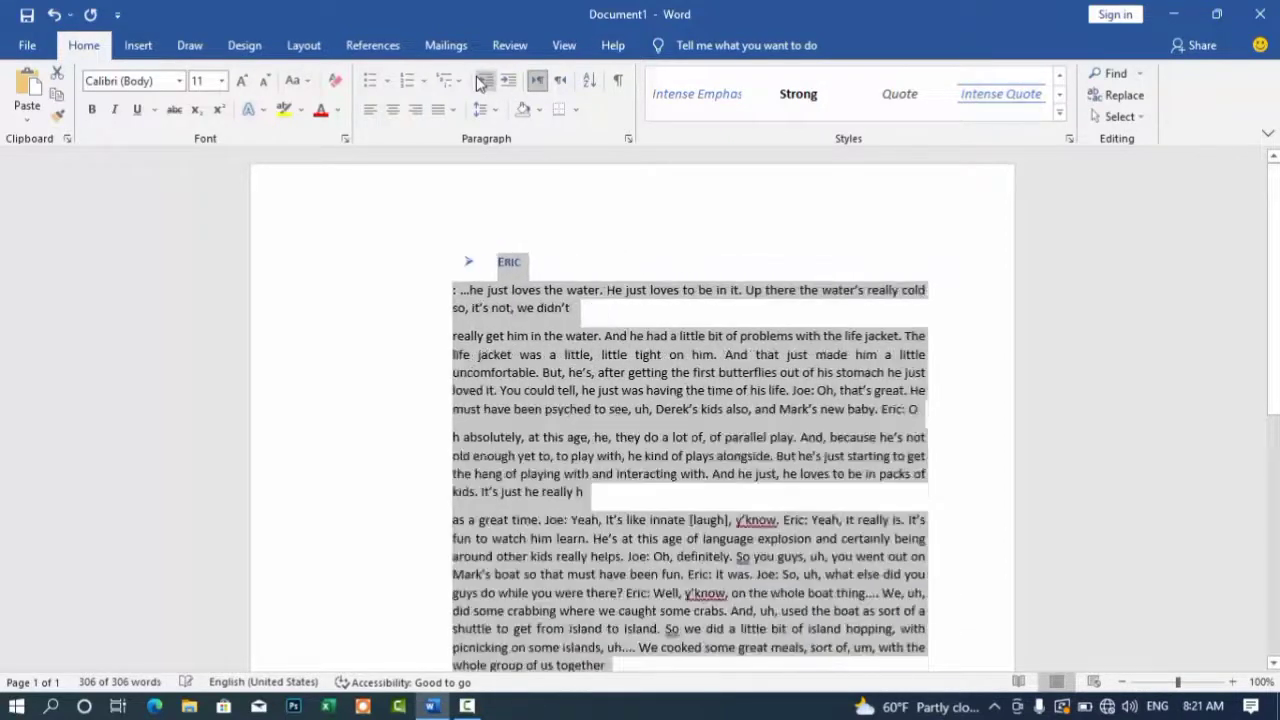
pyautogui.click(482, 82)
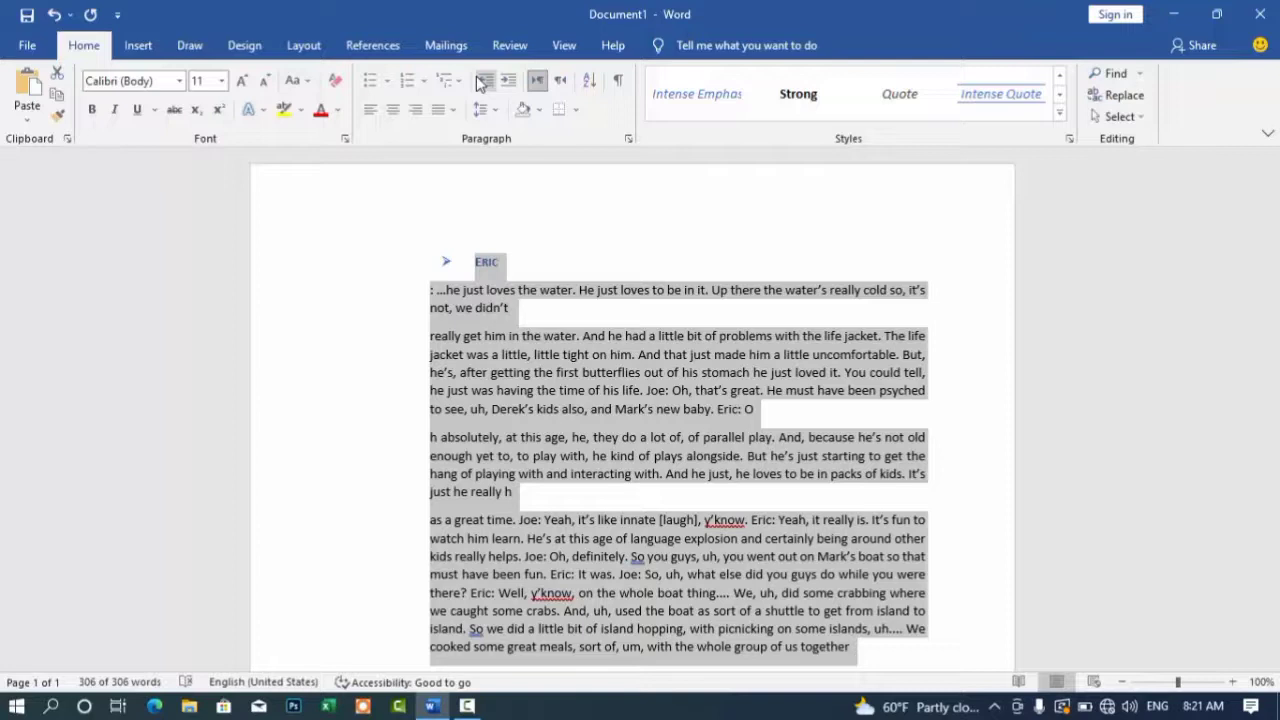
pyautogui.click(377, 118)
pyautogui.click(491, 109)
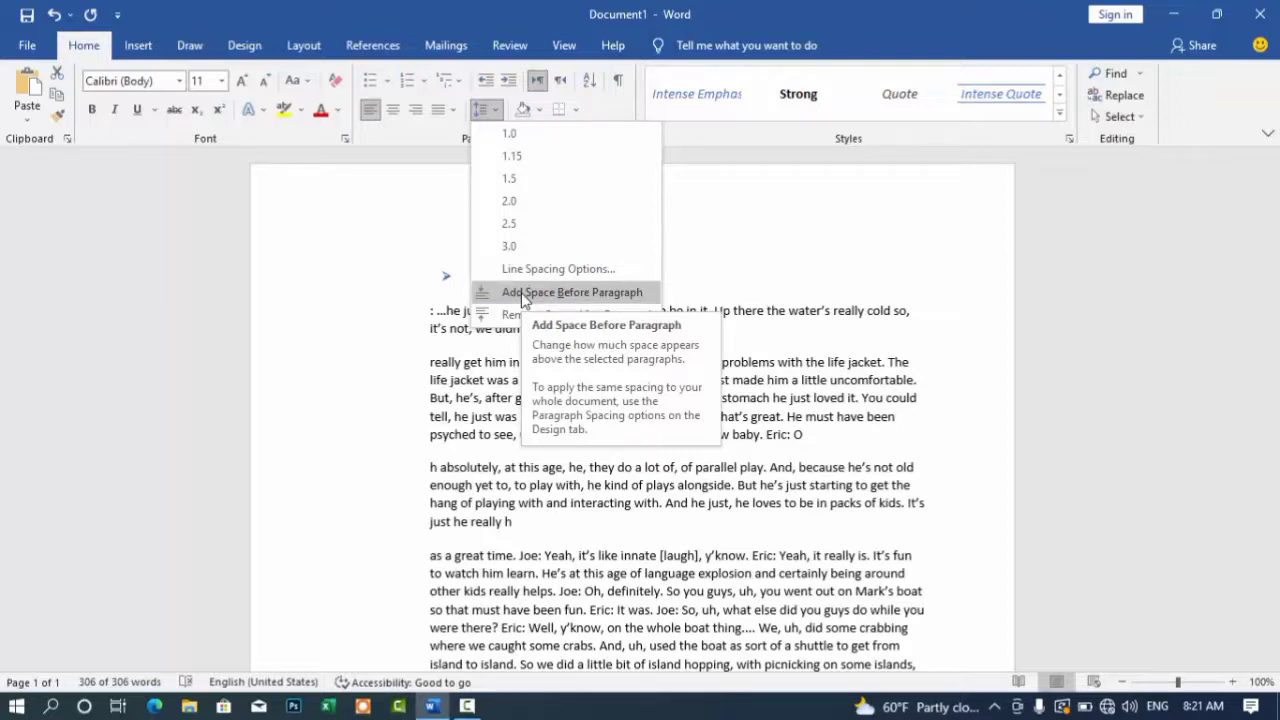
# Step: Add space before each transcript paragraph and remove the space after it
pyautogui.click(521, 293)
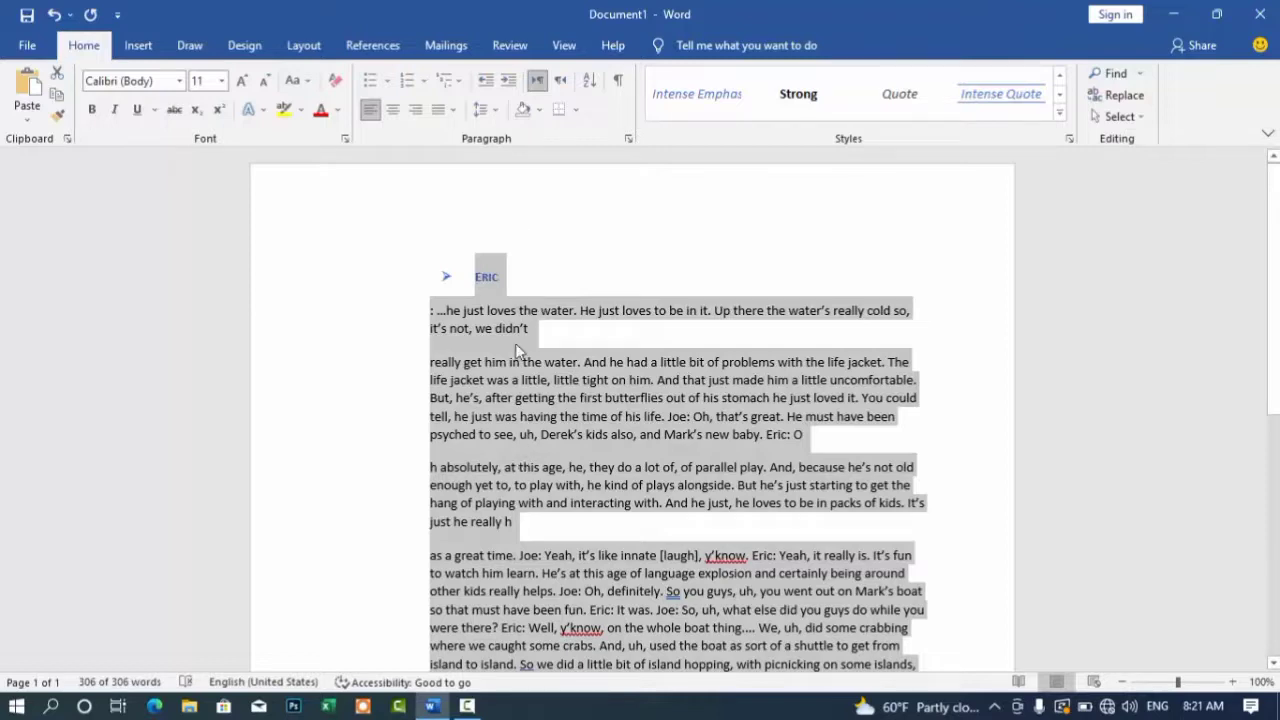
pyautogui.click(497, 110)
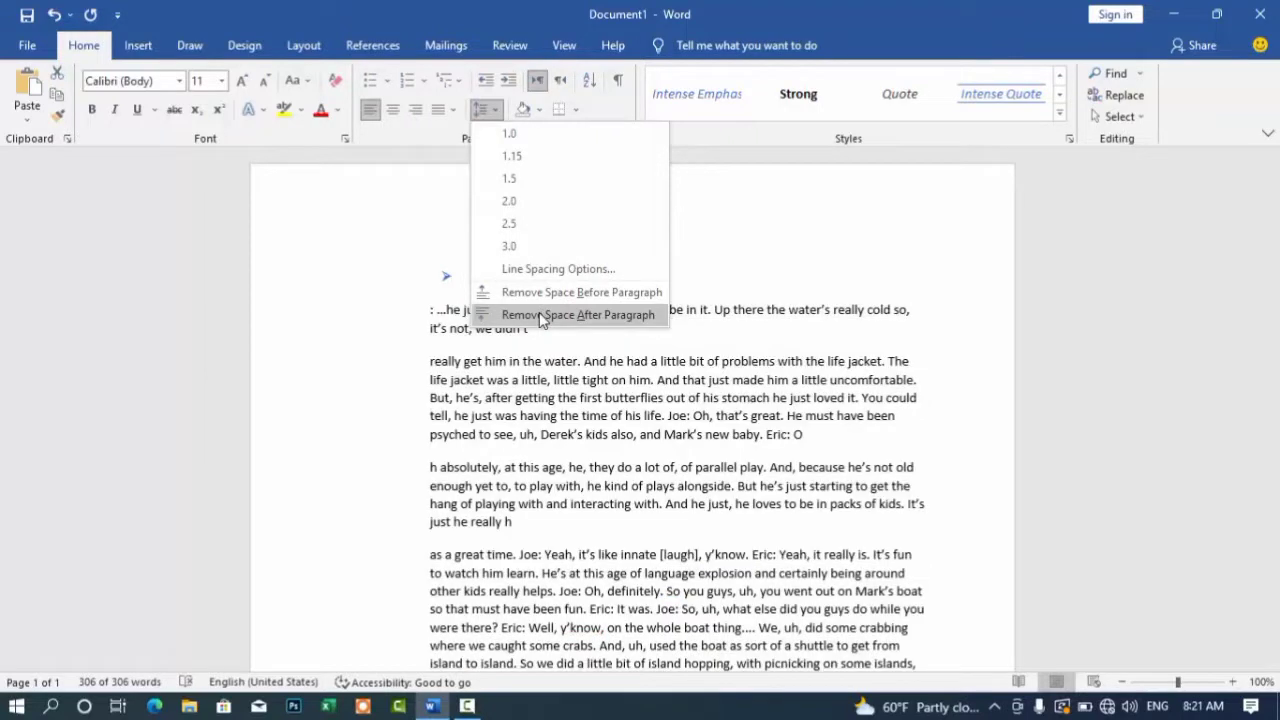
pyautogui.click(541, 315)
pyautogui.click(386, 302)
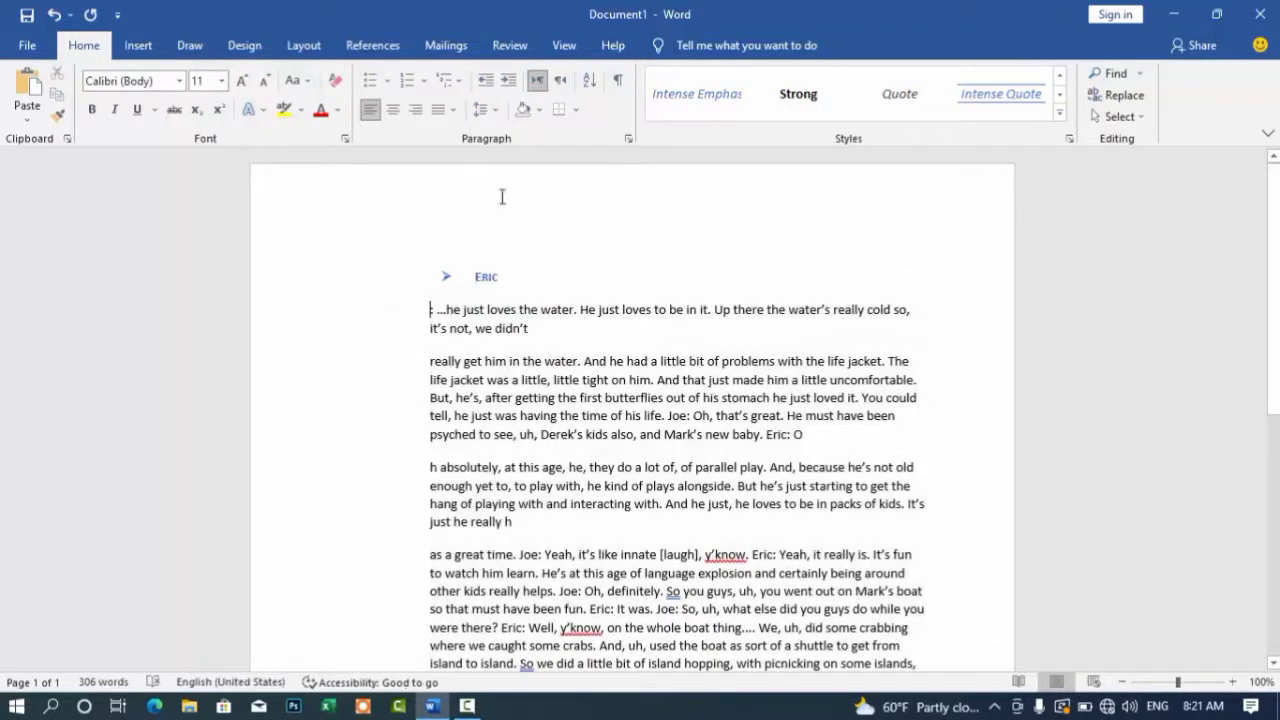
# Step: Try right-to-left text direction on the whole document, then restore left-to-right
pyautogui.click(546, 80)
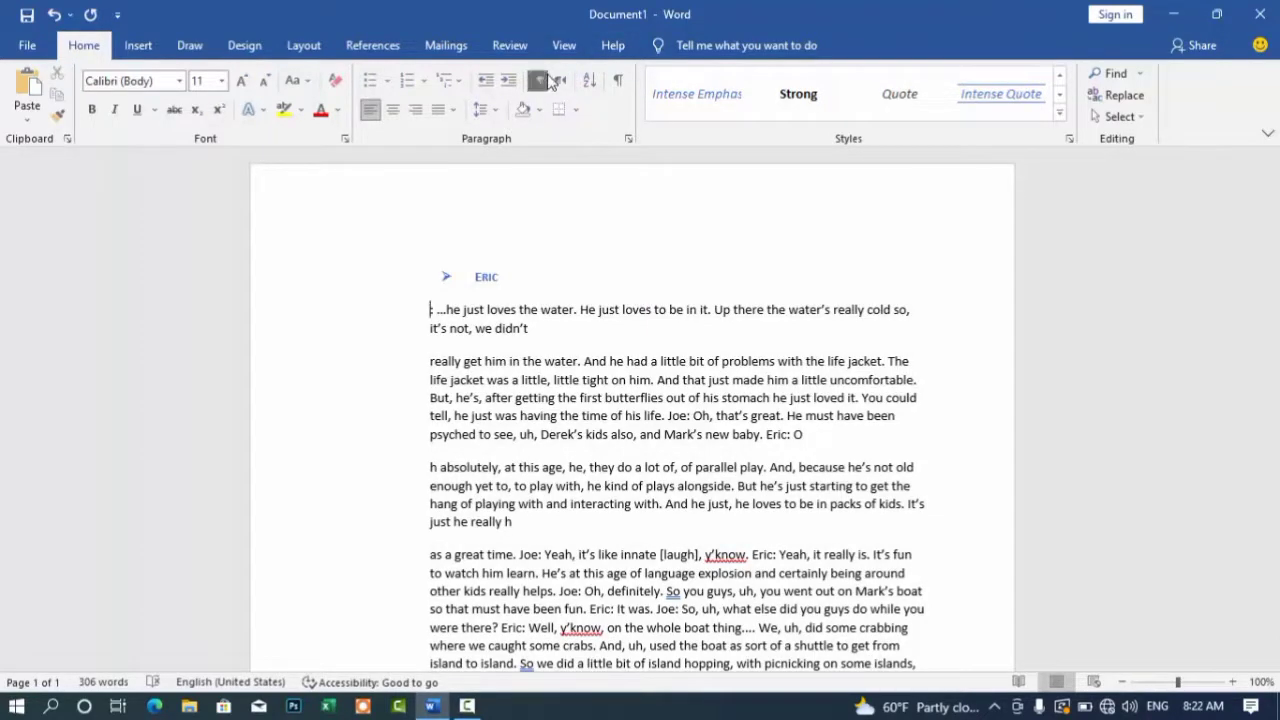
pyautogui.hotkey('ctrl', 'a')
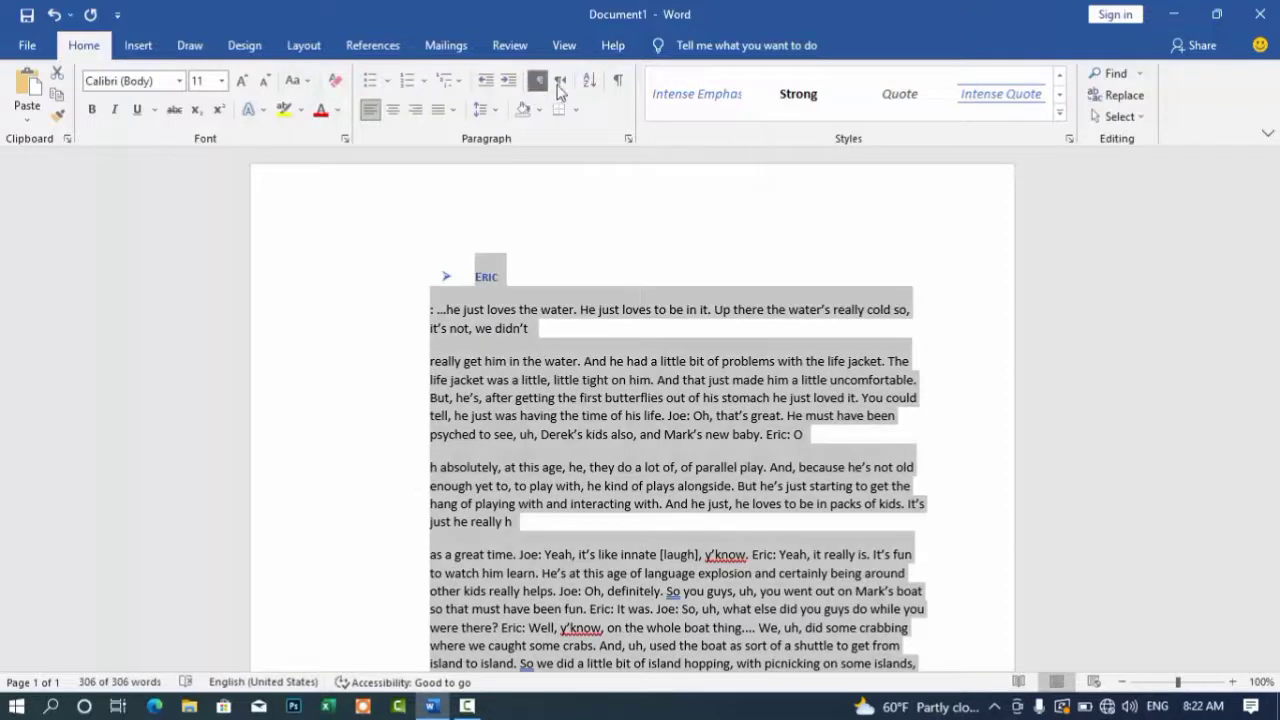
pyautogui.click(559, 88)
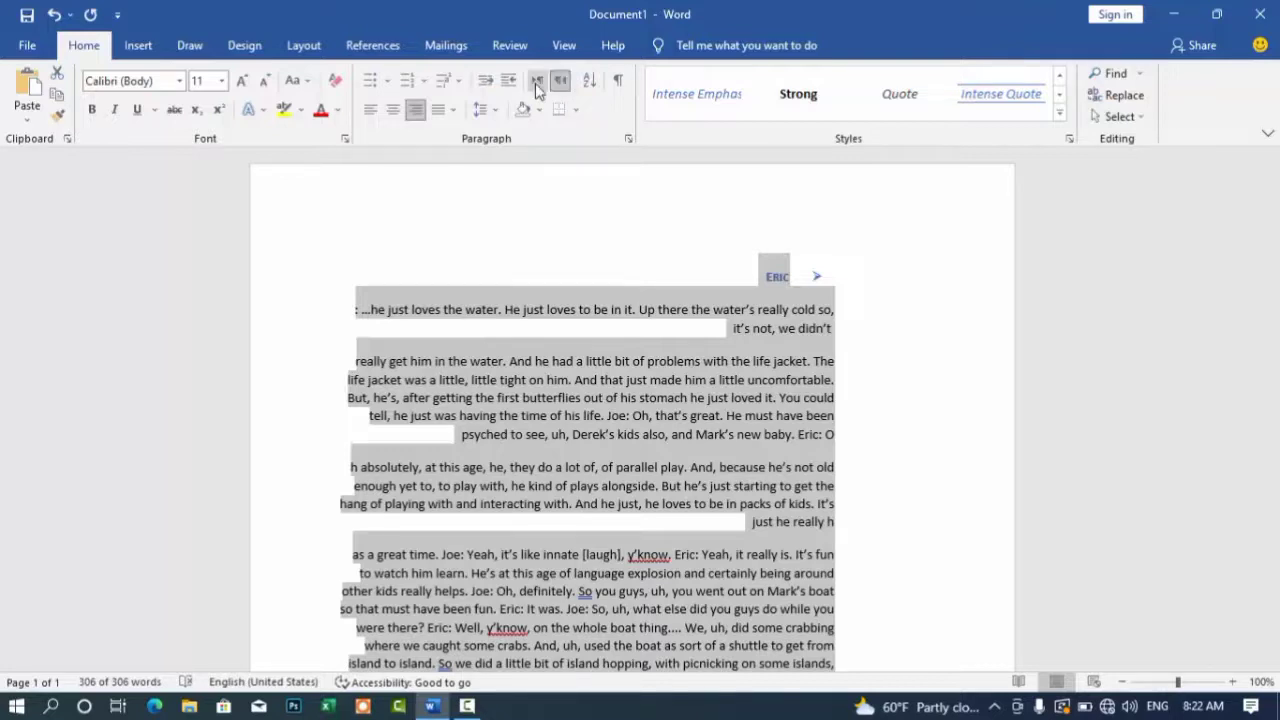
pyautogui.click(536, 82)
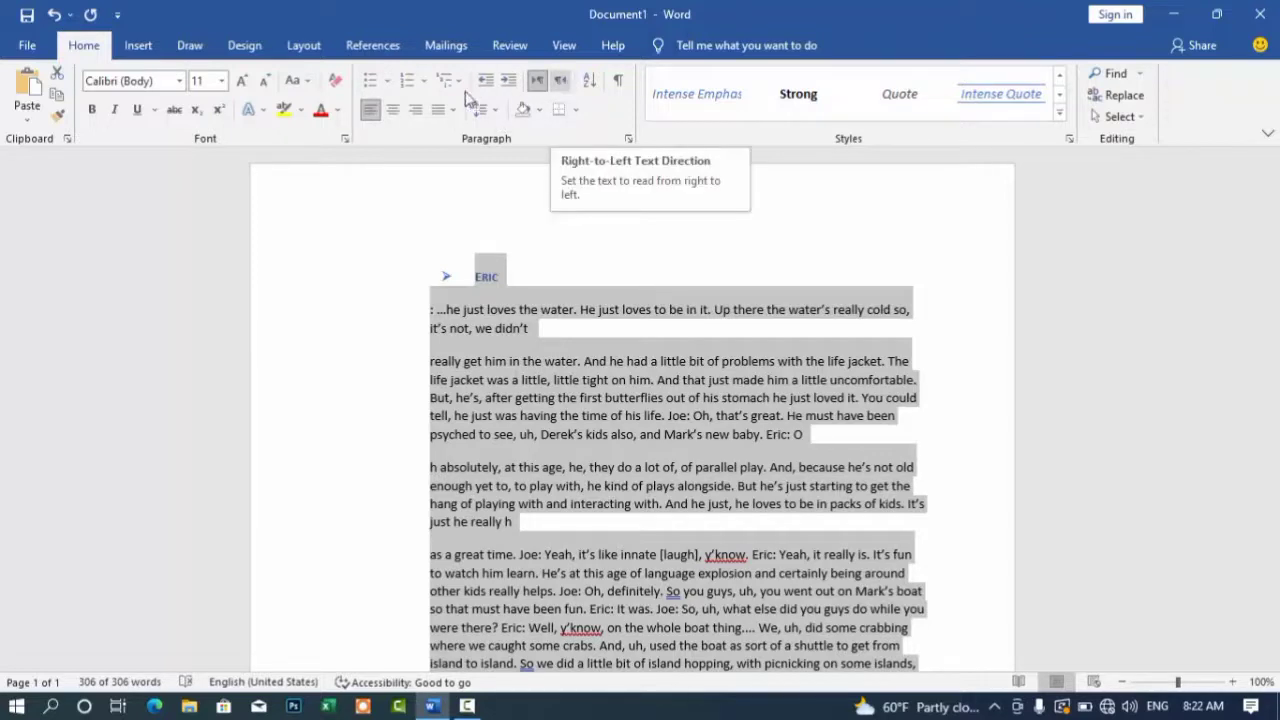
pyautogui.click(541, 112)
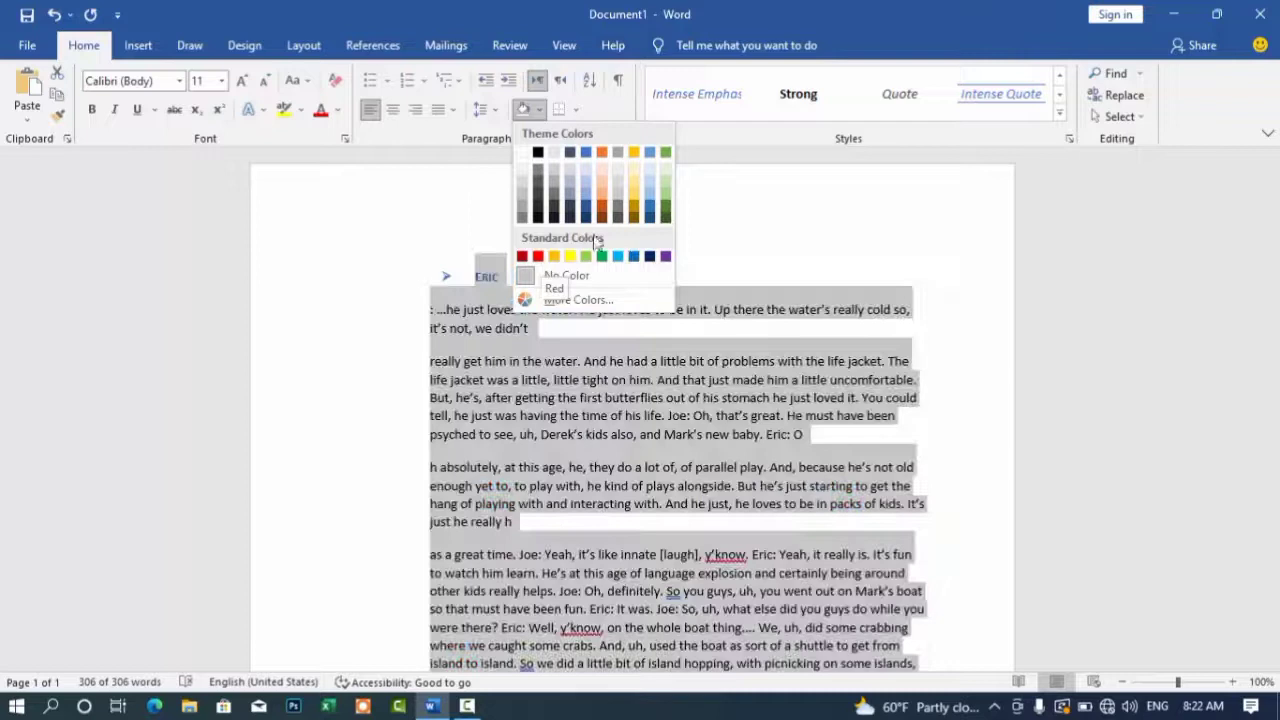
# Step: Insert the stray letters 'jfep' after the word "The" in the second paragraph
pyautogui.click(526, 116)
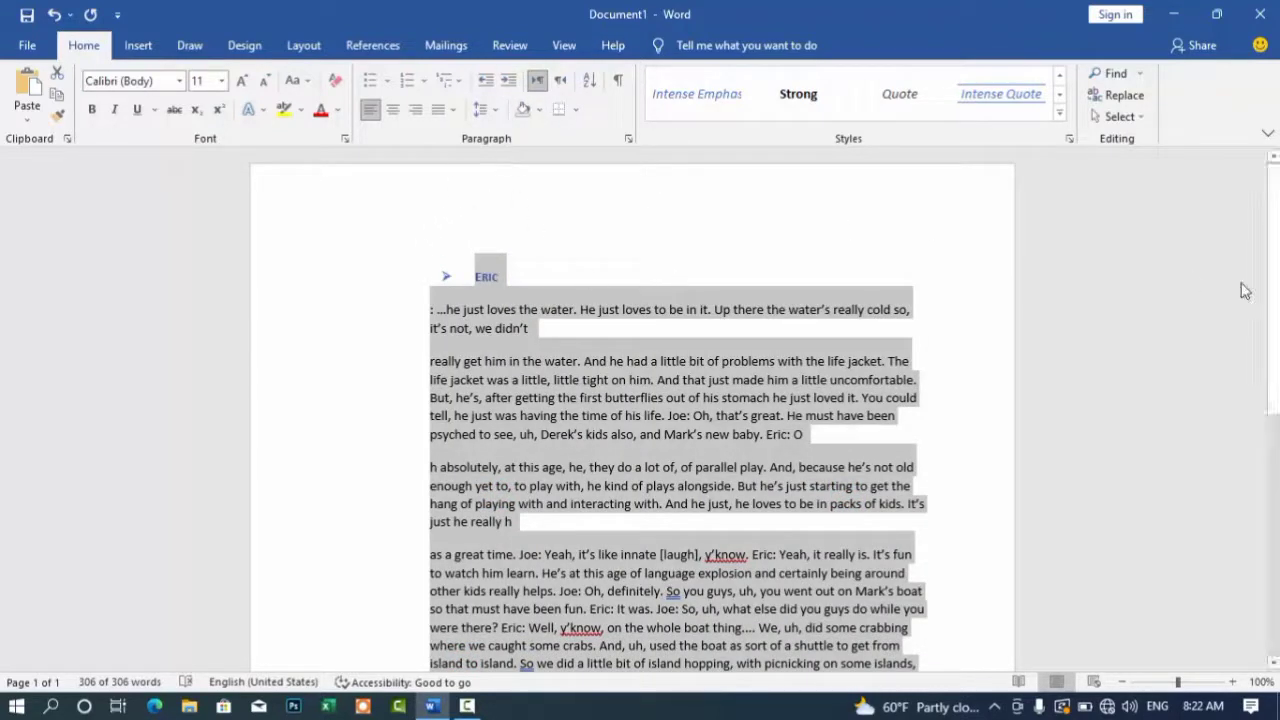
pyautogui.moveTo(1011, 357); pyautogui.dragTo(889, 361)
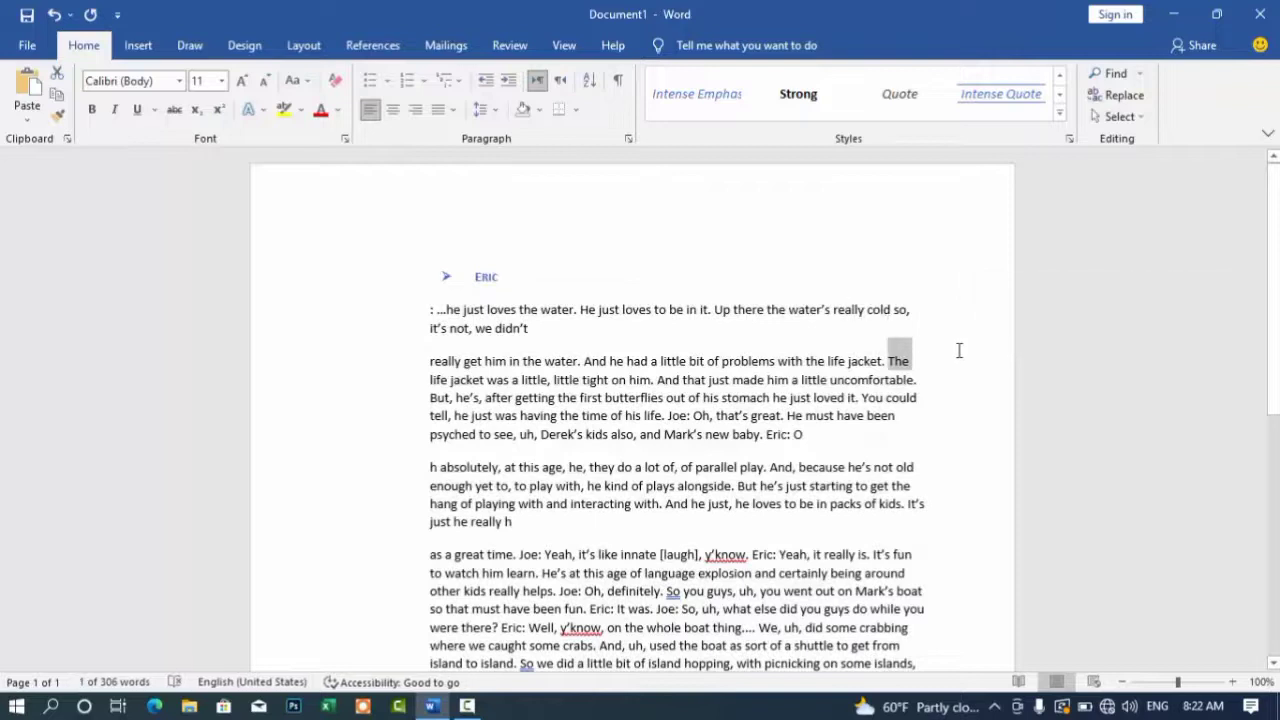
pyautogui.click(958, 350)
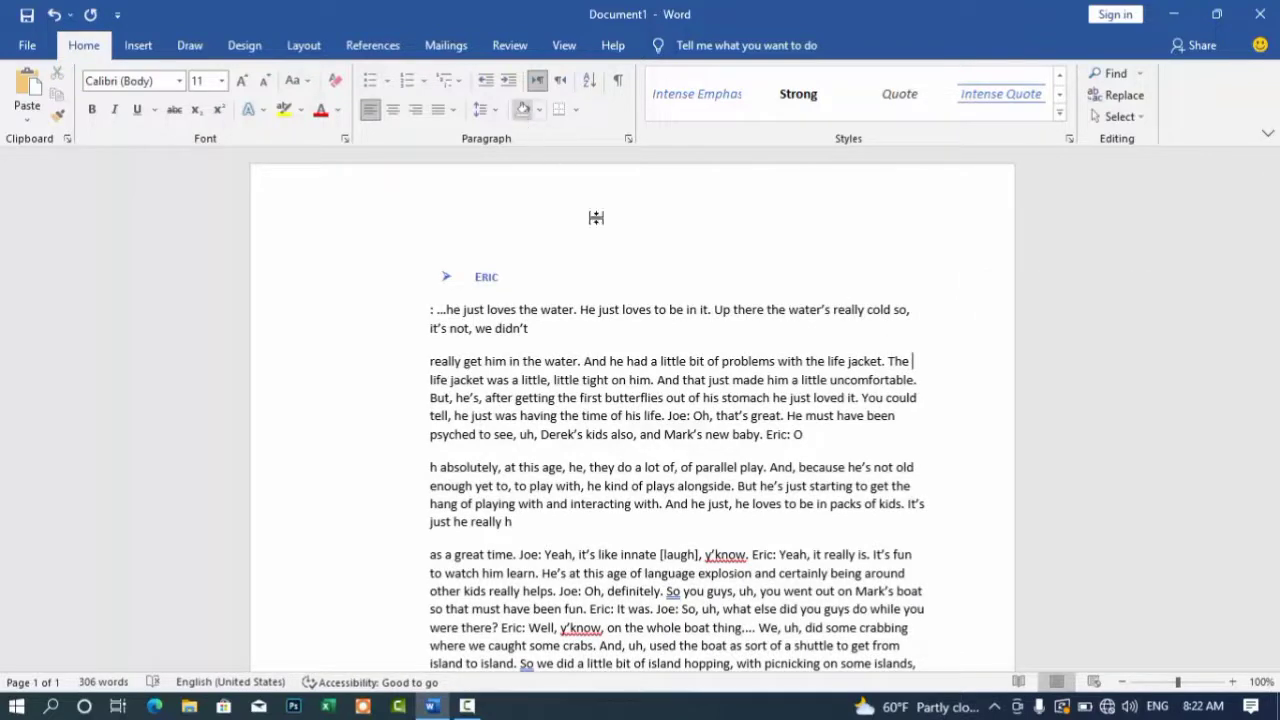
pyautogui.write('jfep')
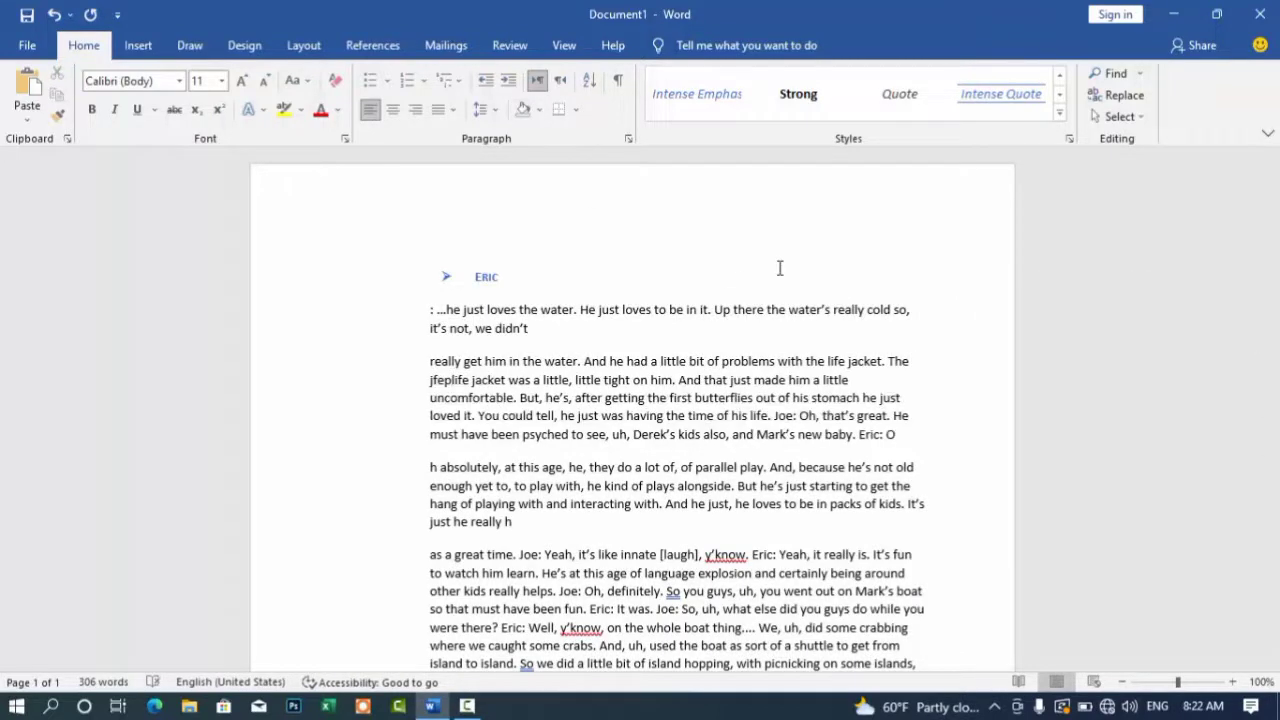
# Step: Trial red shading and extra lines on the second paragraph, then undo back to unshaded
pyautogui.click(539, 109)
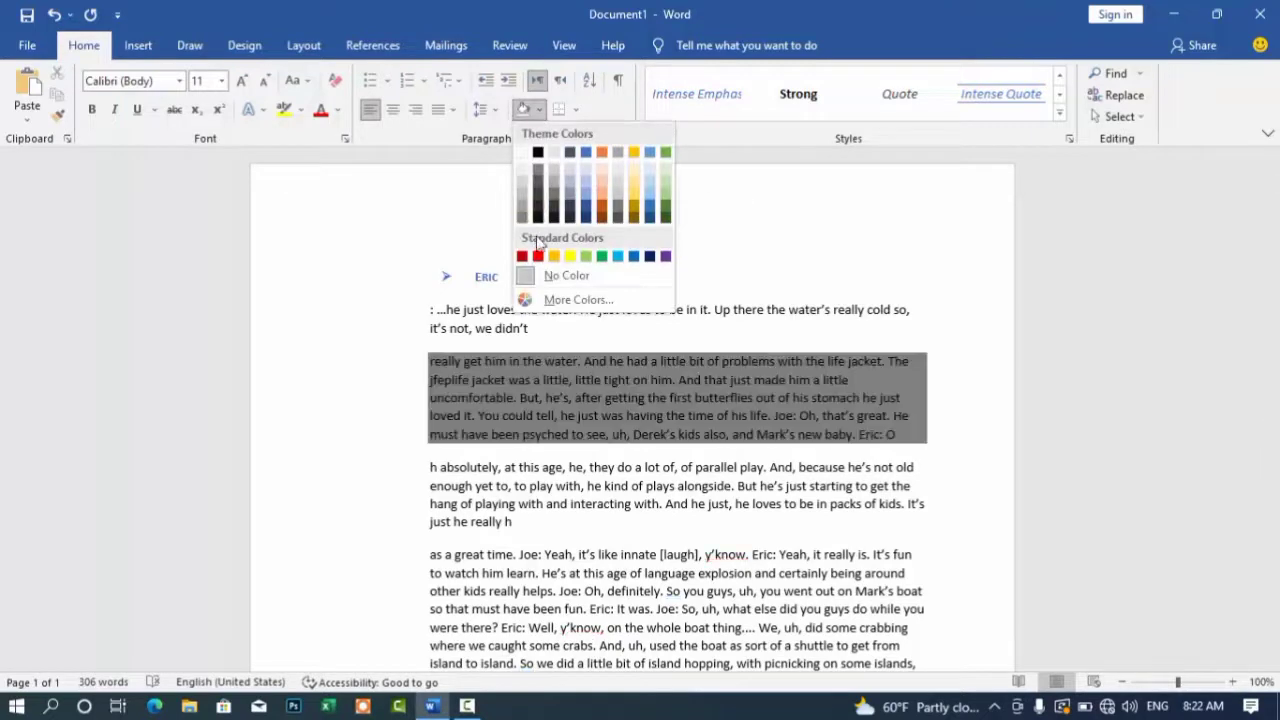
pyautogui.click(537, 256)
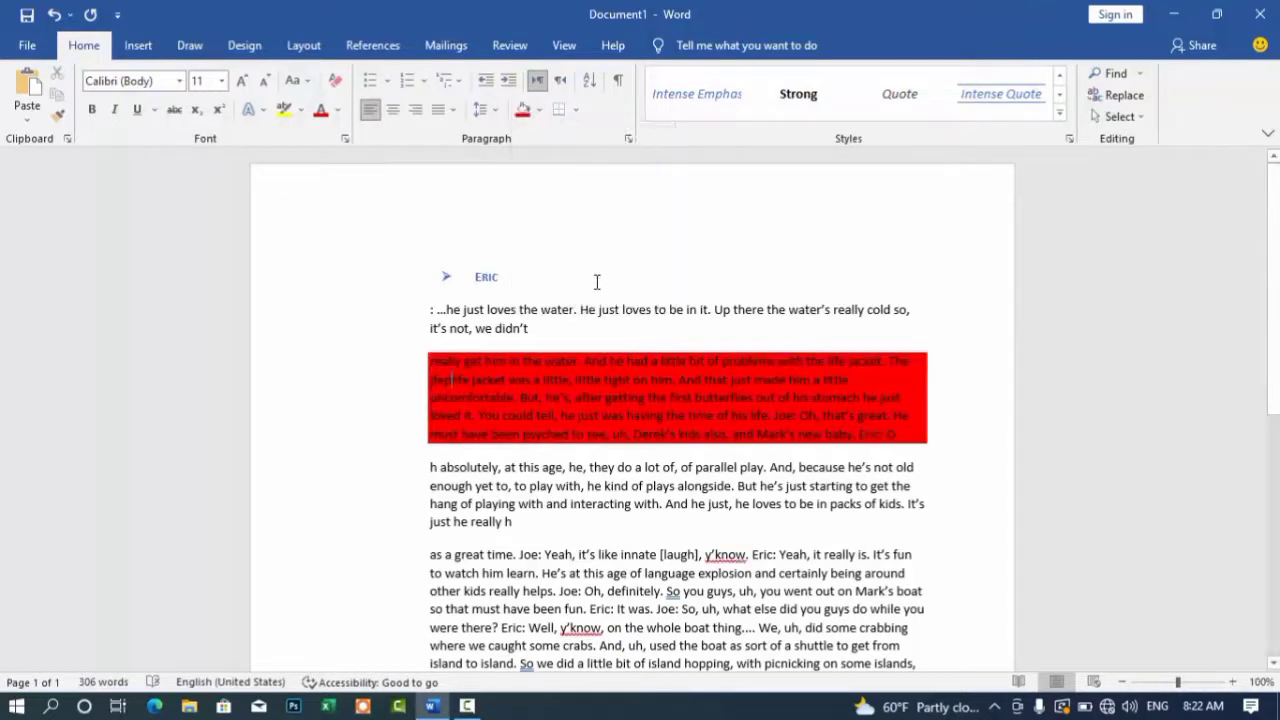
pyautogui.hotkey('ctrl', 'z')
pyautogui.click(521, 115)
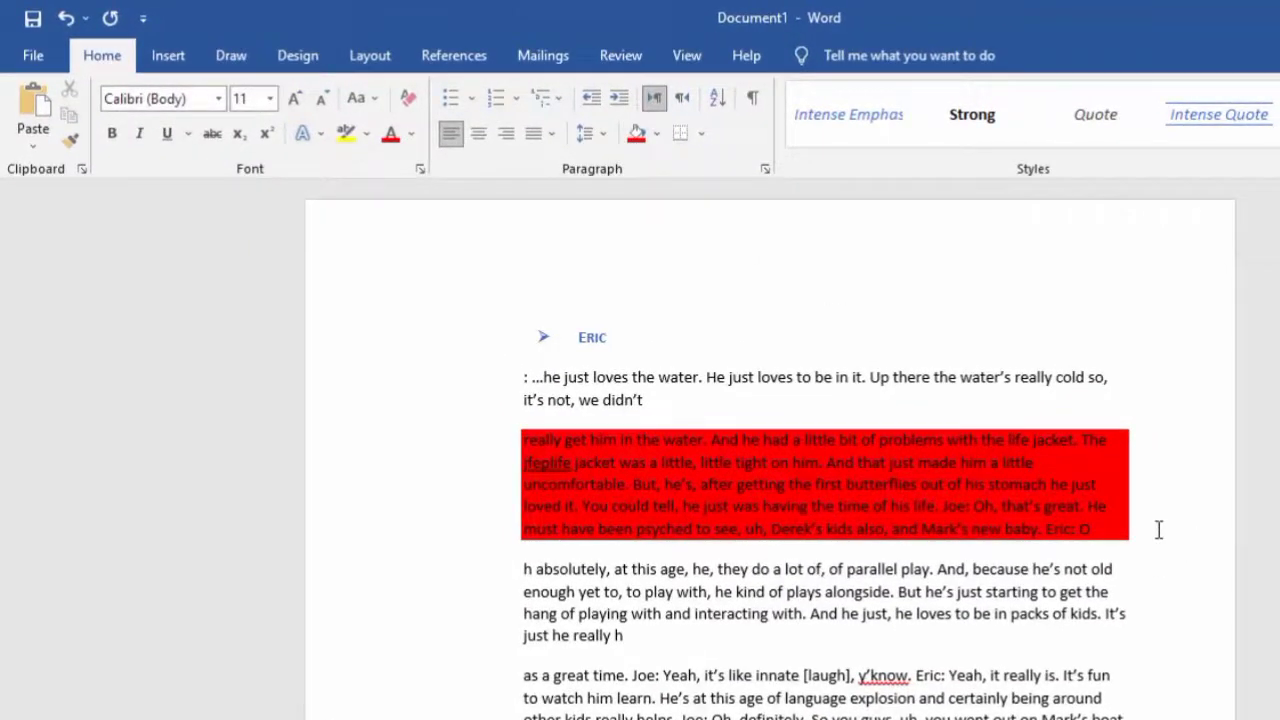
pyautogui.press('Return')
pyautogui.write('sdf')
pyautogui.press('Return')
pyautogui.press('Return')
pyautogui.press('BackSpace')
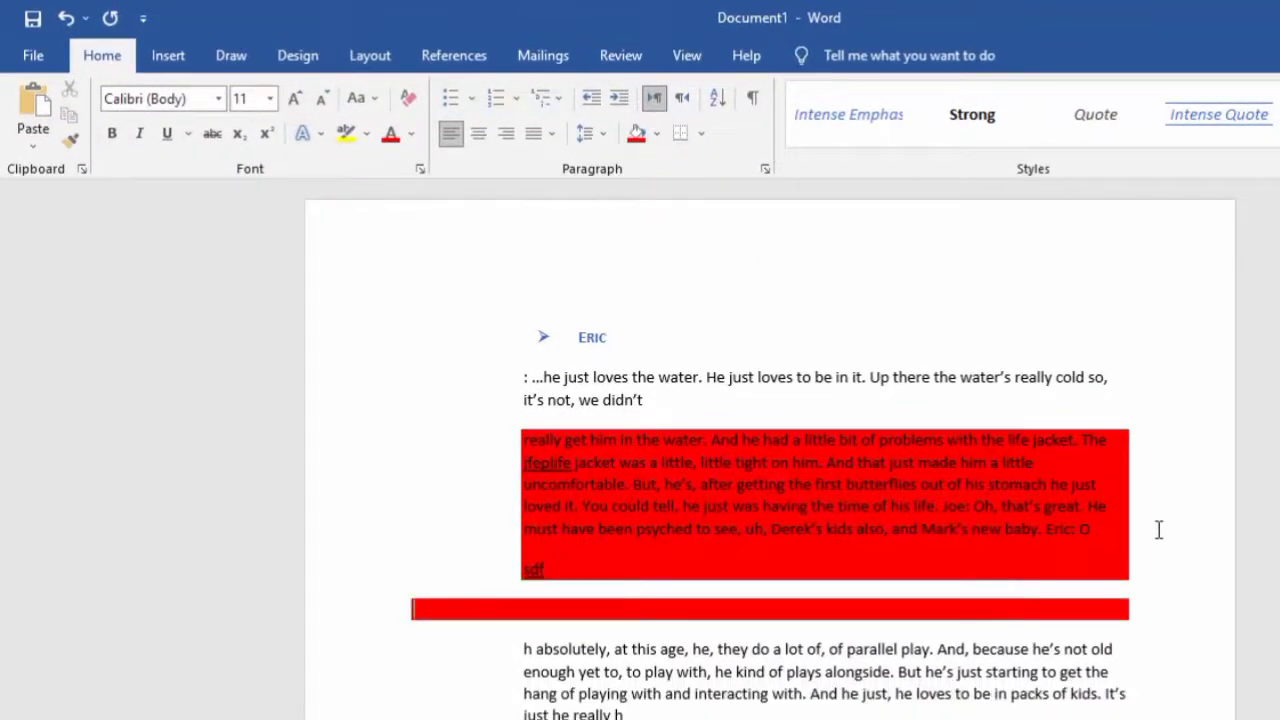
pyautogui.press('BackSpace')
pyautogui.press('BackSpace')
pyautogui.press('BackSpace')
pyautogui.press('BackSpace')
pyautogui.press('BackSpace')
pyautogui.press('BackSpace')
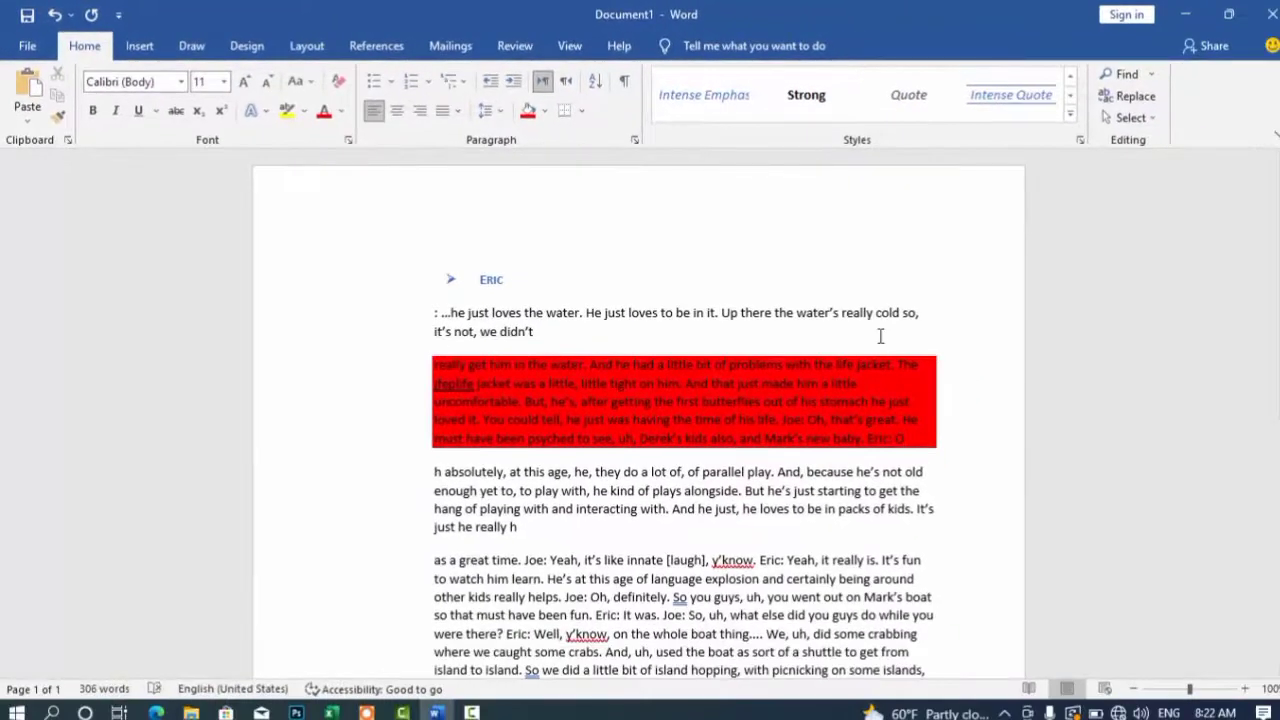
pyautogui.press('Return')
pyautogui.hotkey('ctrl', 'y')
pyautogui.hotkey('ctrl', 'y')
pyautogui.hotkey('ctrl', 'y')
pyautogui.hotkey('ctrl', 'z')
pyautogui.hotkey('ctrl', 'z')
pyautogui.hotkey('ctrl', 'z')
pyautogui.hotkey('ctrl', 'z')
pyautogui.hotkey('ctrl', 'z')
pyautogui.hotkey('ctrl', 'z')
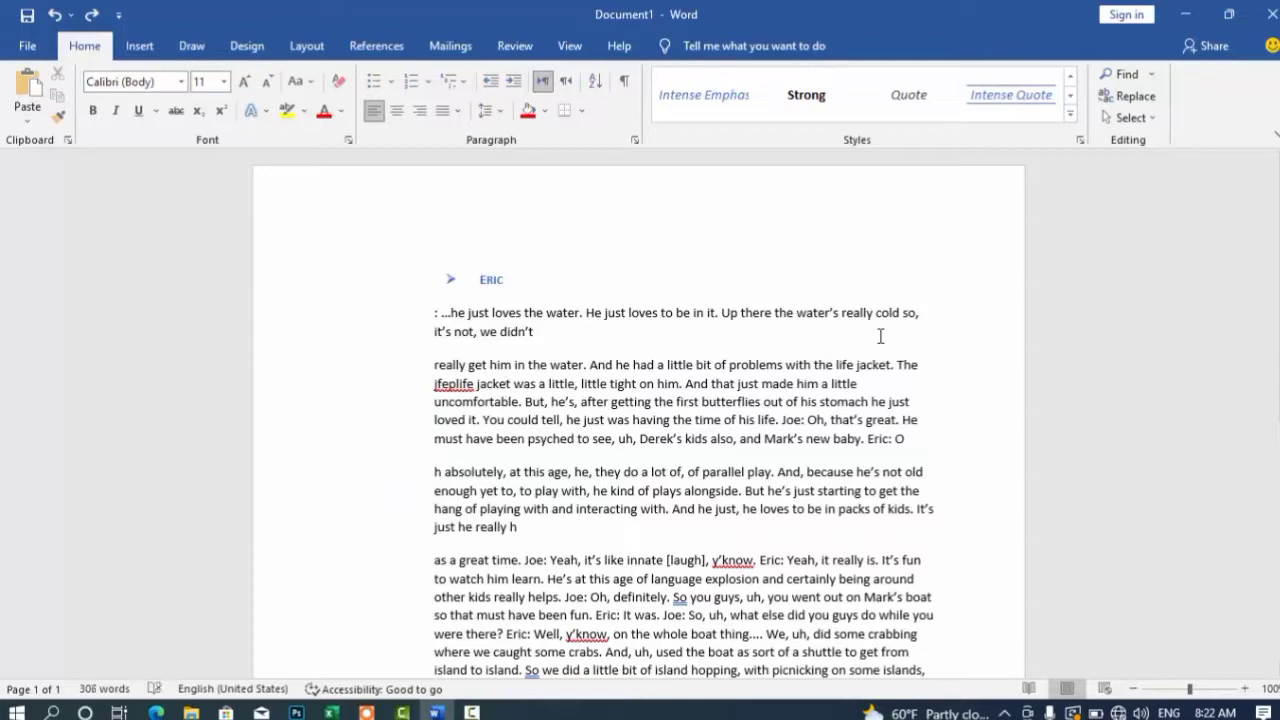
# Step: With the cursor at the end of the ERIC heading, show the paragraph Borders list
pyautogui.click(584, 114)
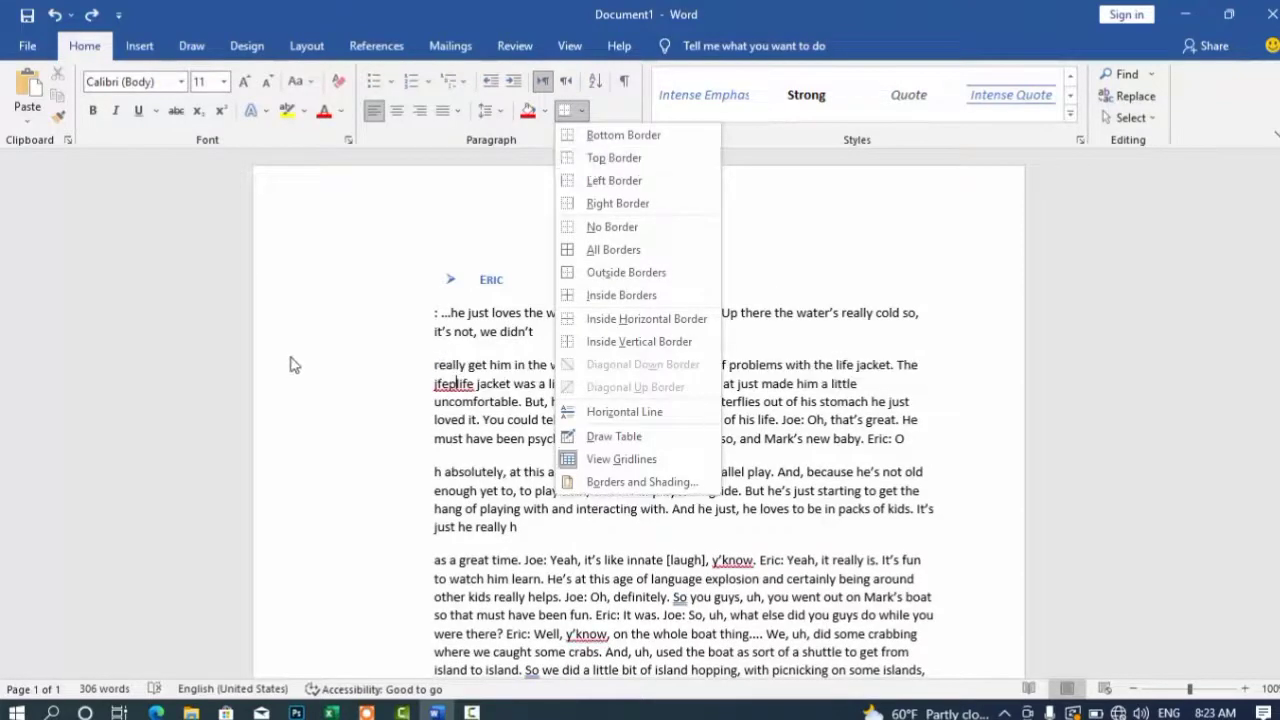
pyautogui.click(426, 297)
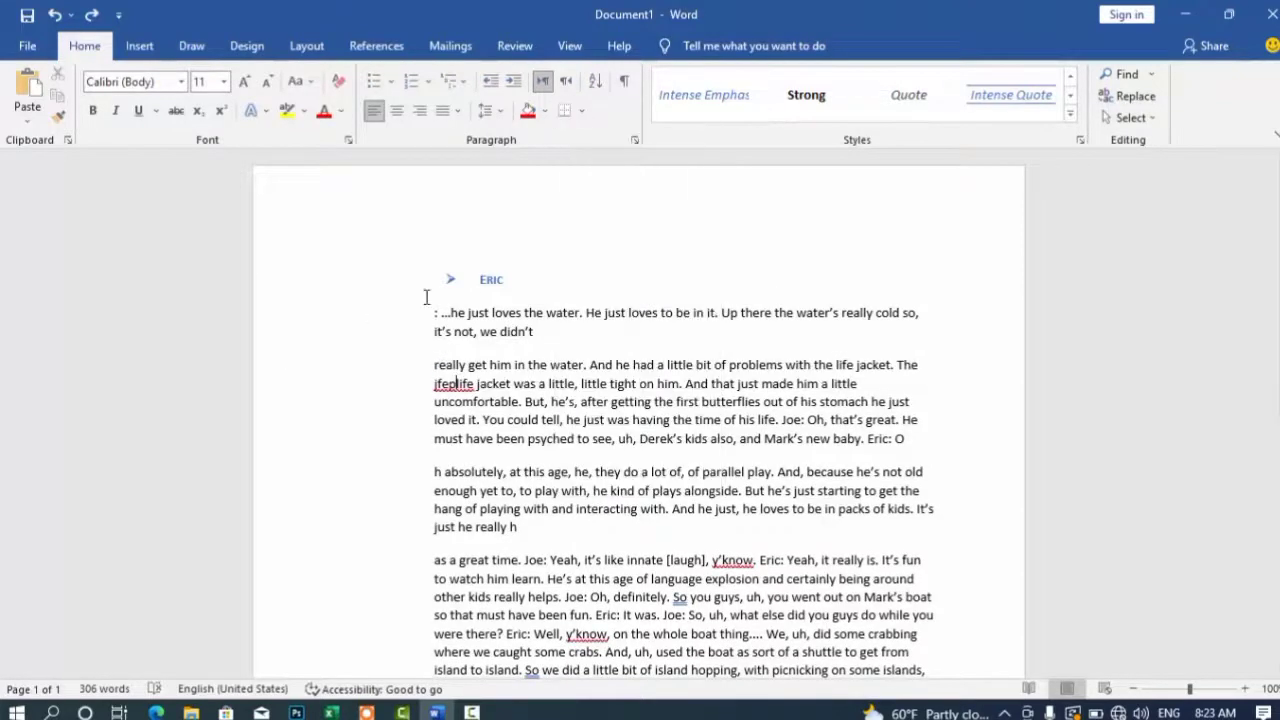
pyautogui.click(510, 281)
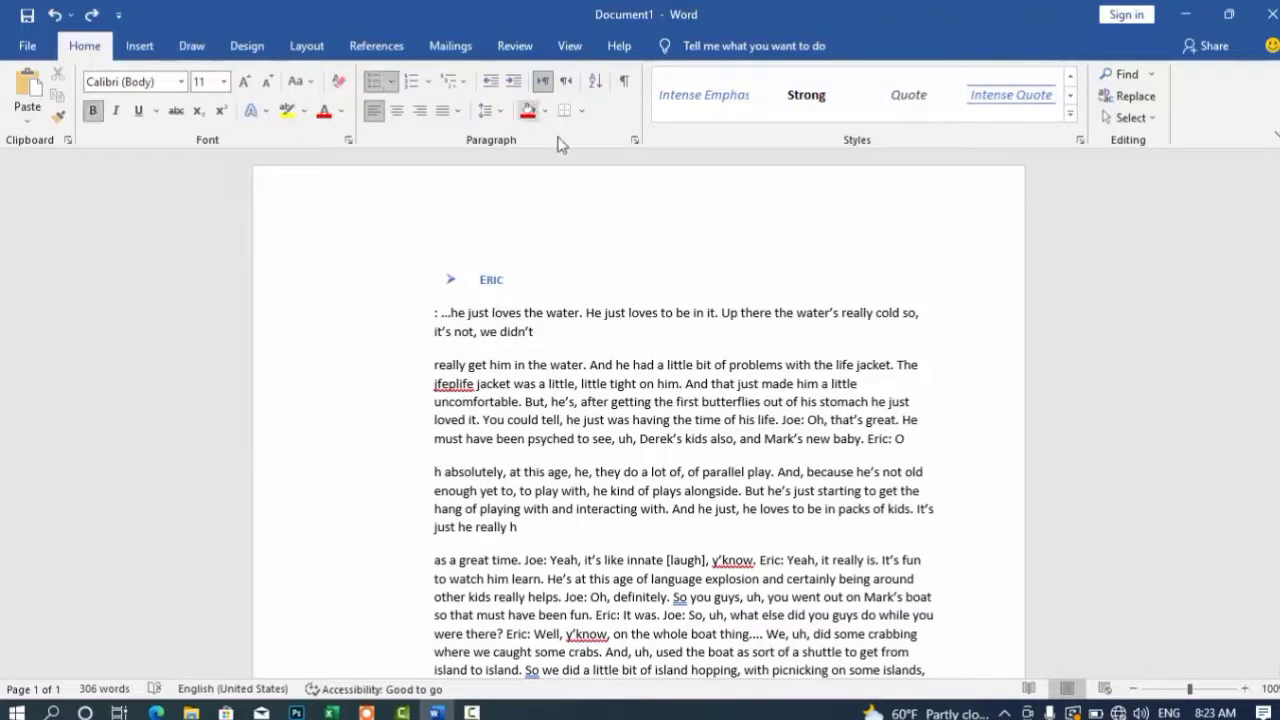
pyautogui.click(582, 114)
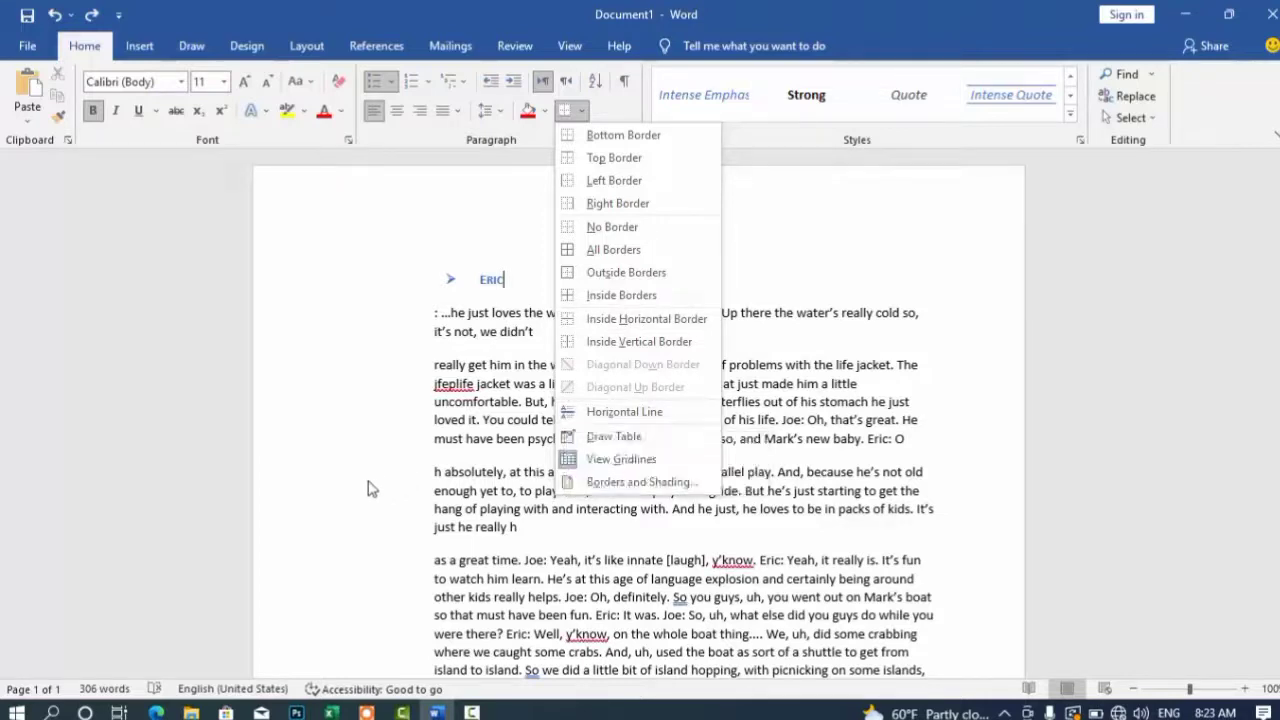
# Step: Give the ERIC paragraph a 3 pt thick double-line Box border via Borders and Shading
pyautogui.click(600, 483)
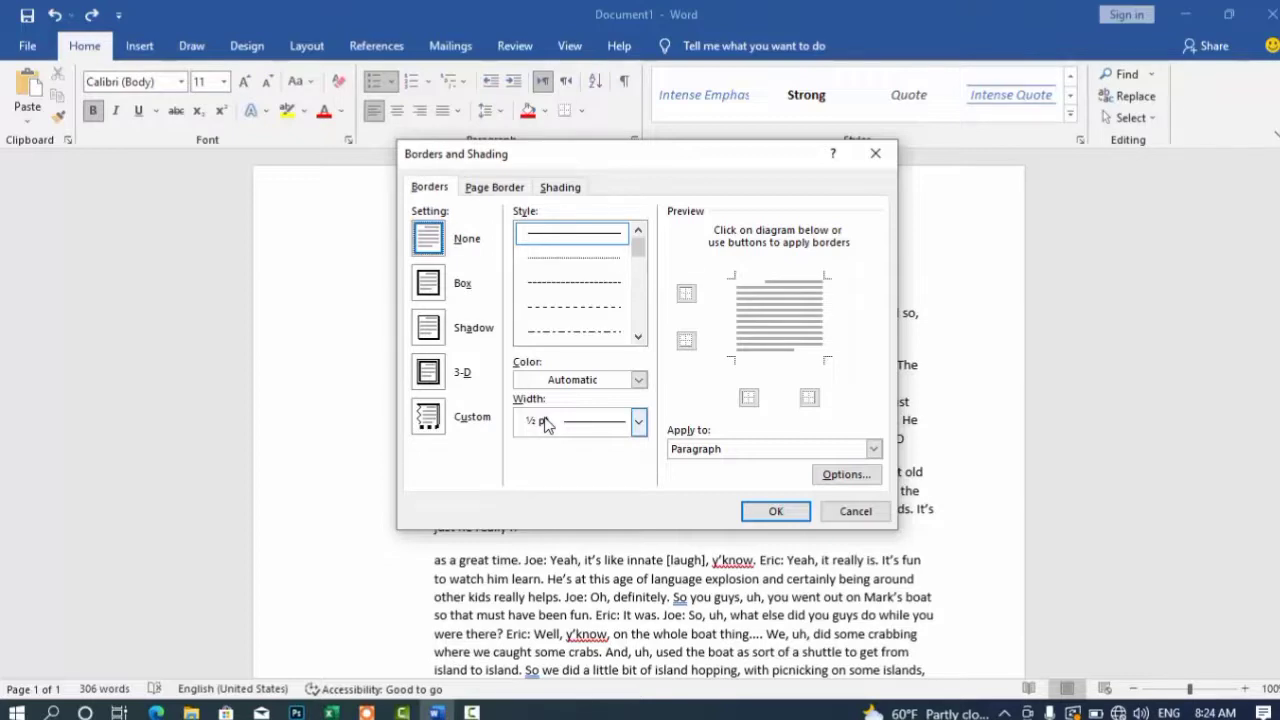
pyautogui.moveTo(633, 262); pyautogui.dragTo(637, 274)
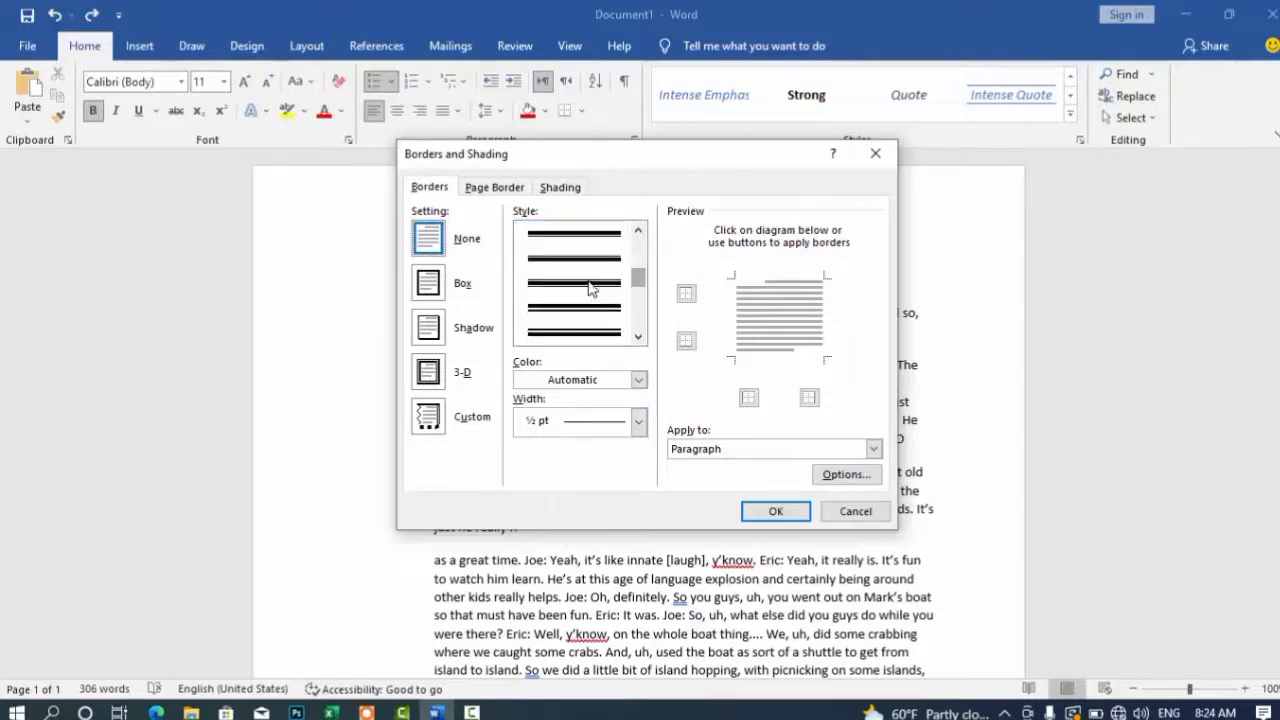
pyautogui.click(591, 290)
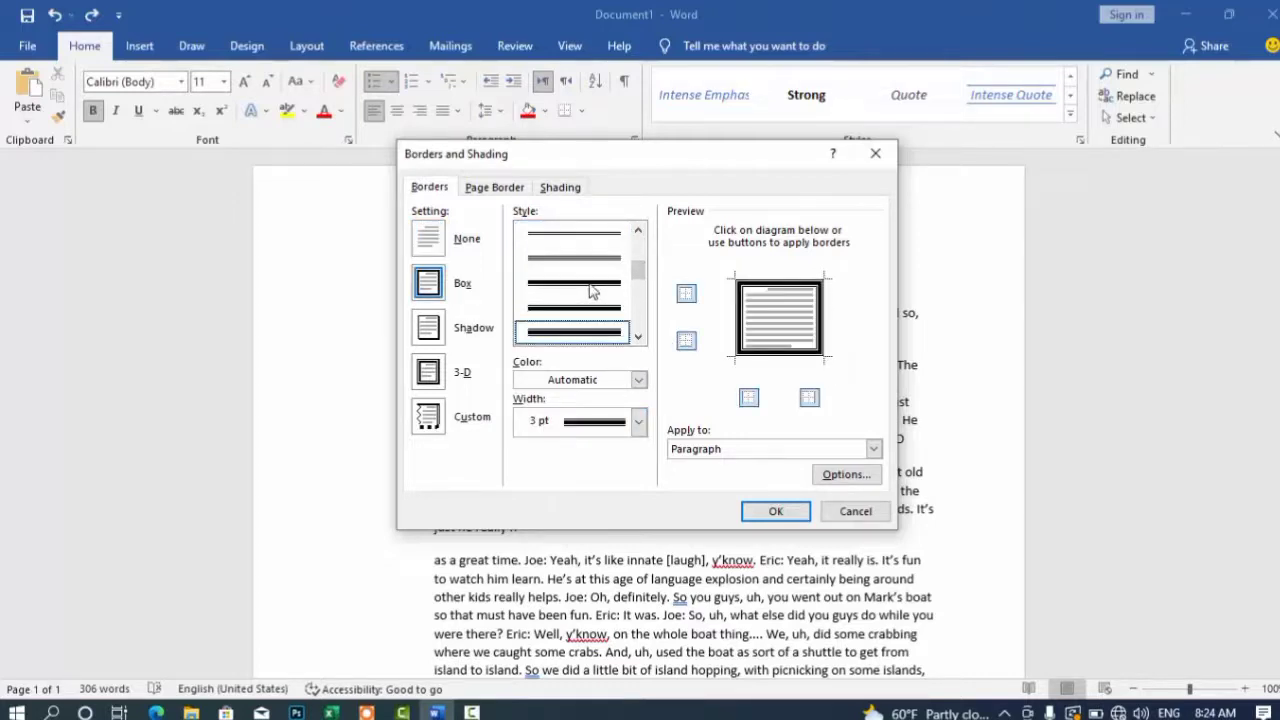
pyautogui.click(773, 511)
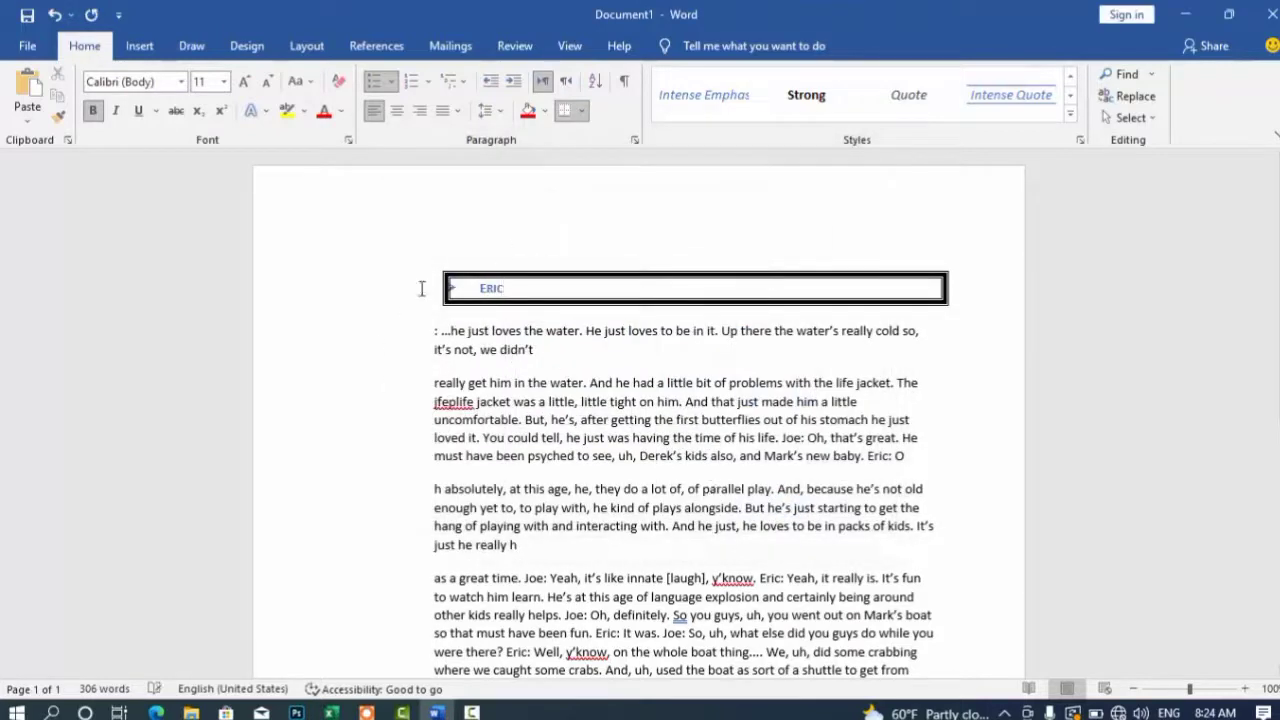
# Step: Remove the ERIC border and delete the arrow bullet and ERIC heading
pyautogui.click(582, 111)
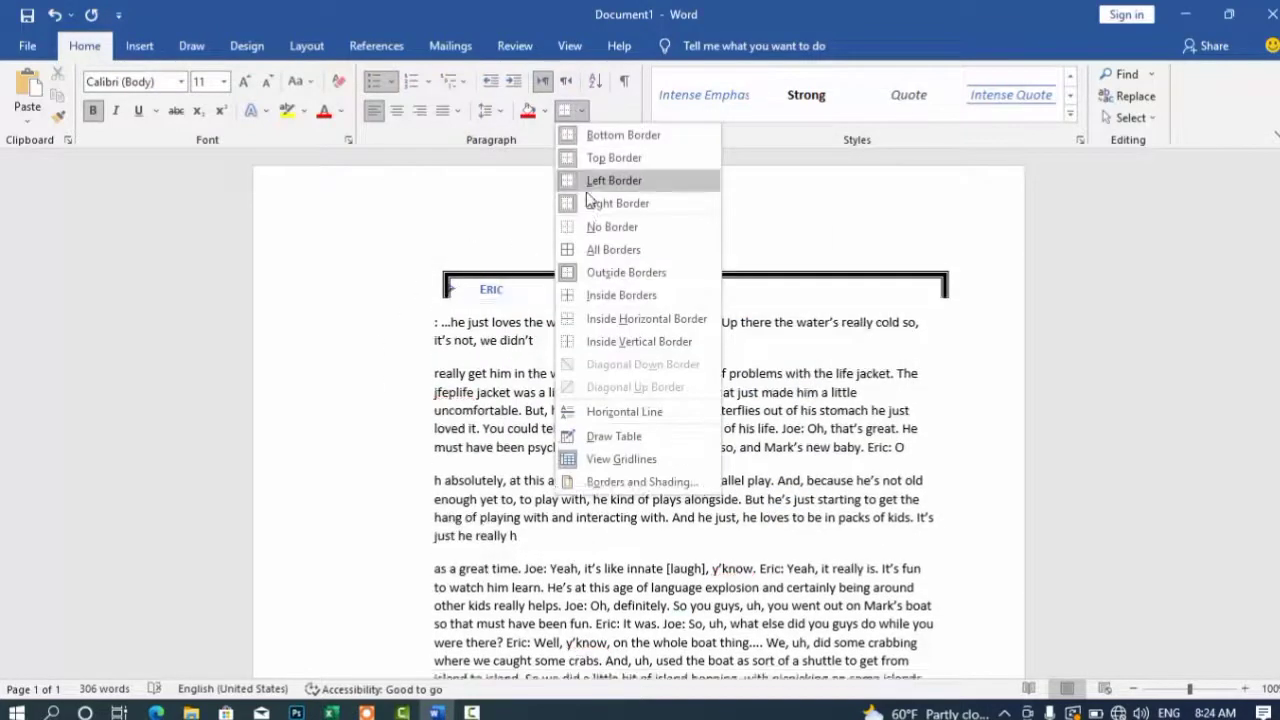
pyautogui.click(581, 275)
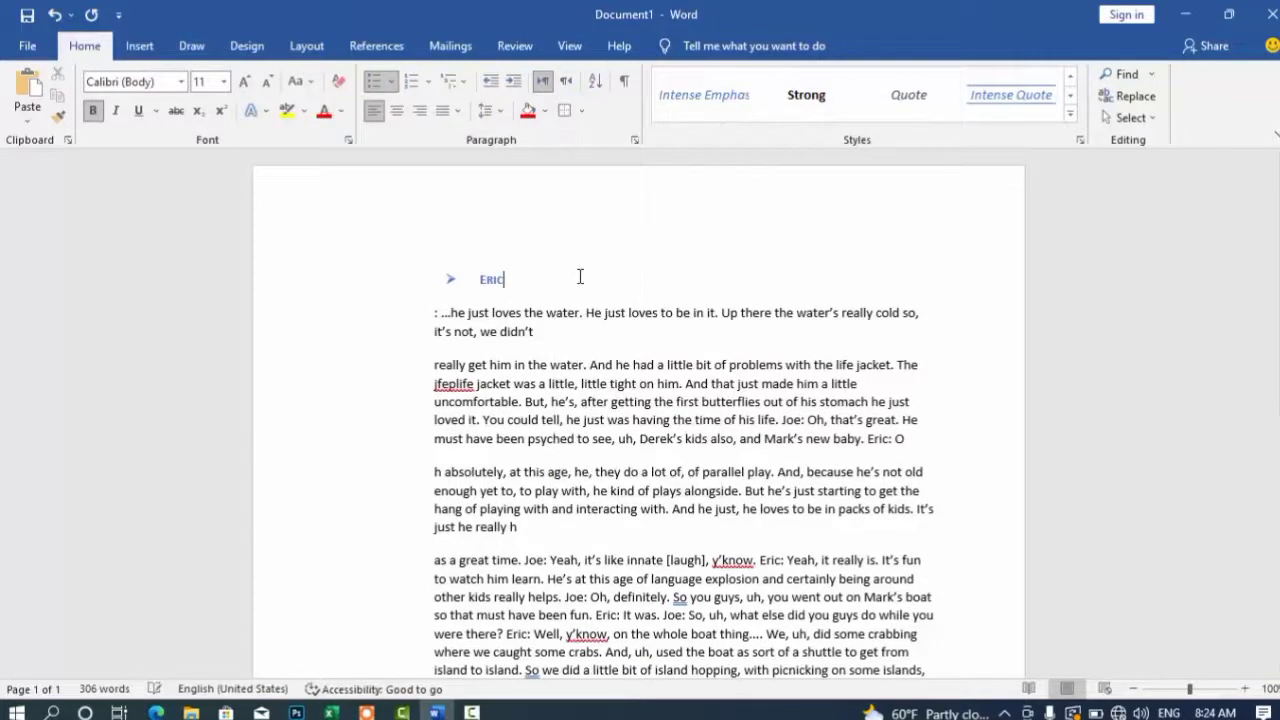
pyautogui.click(452, 279)
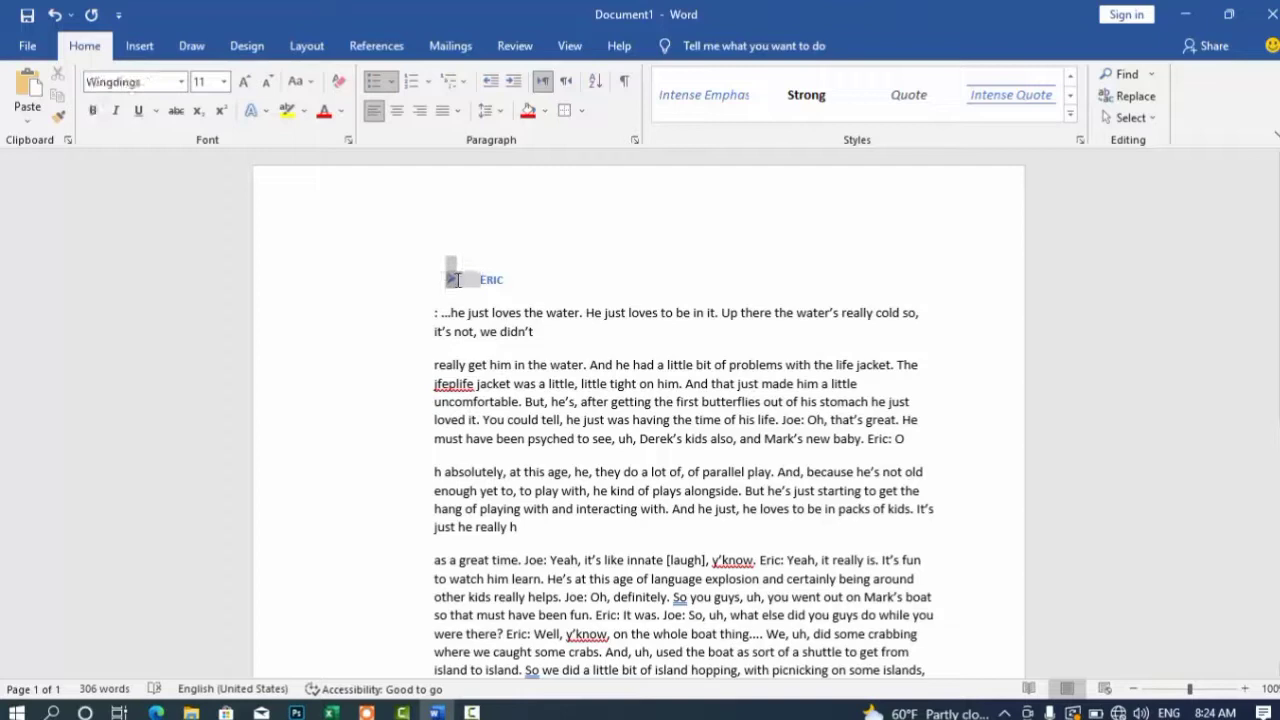
pyautogui.press('BackSpace')
pyautogui.moveTo(343, 280); pyautogui.dragTo(394, 276)
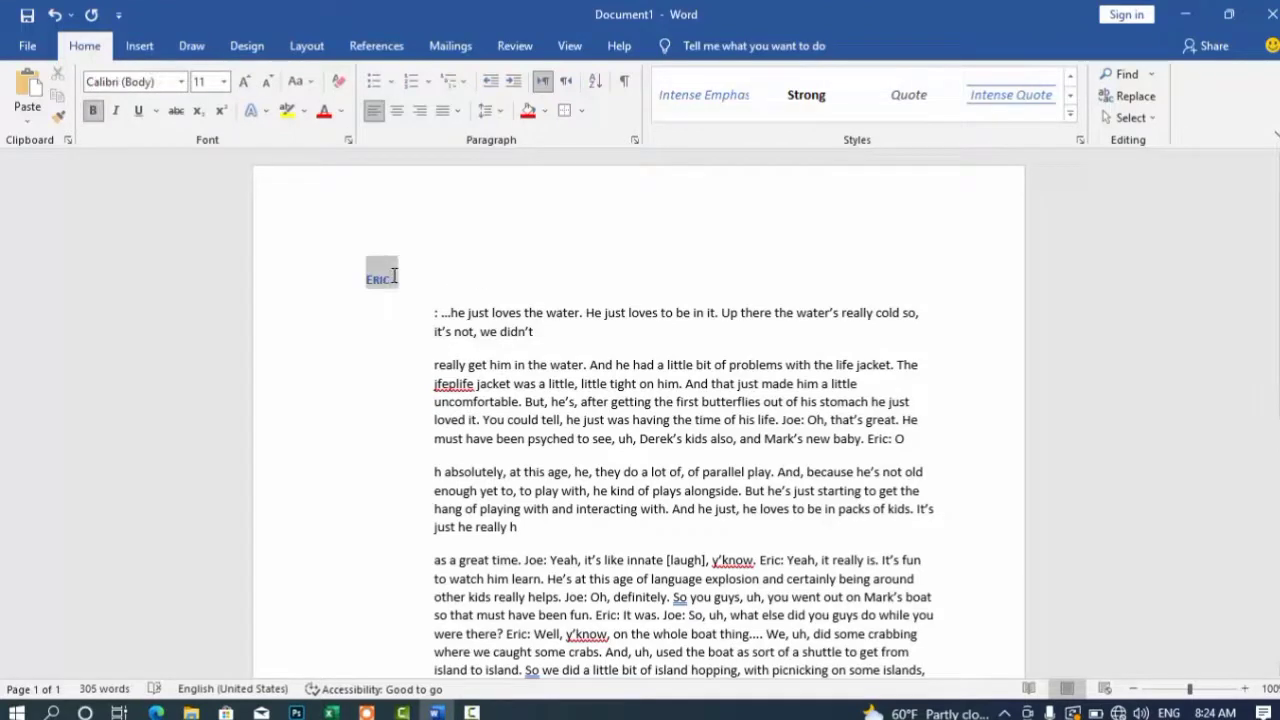
pyautogui.press('BackSpace')
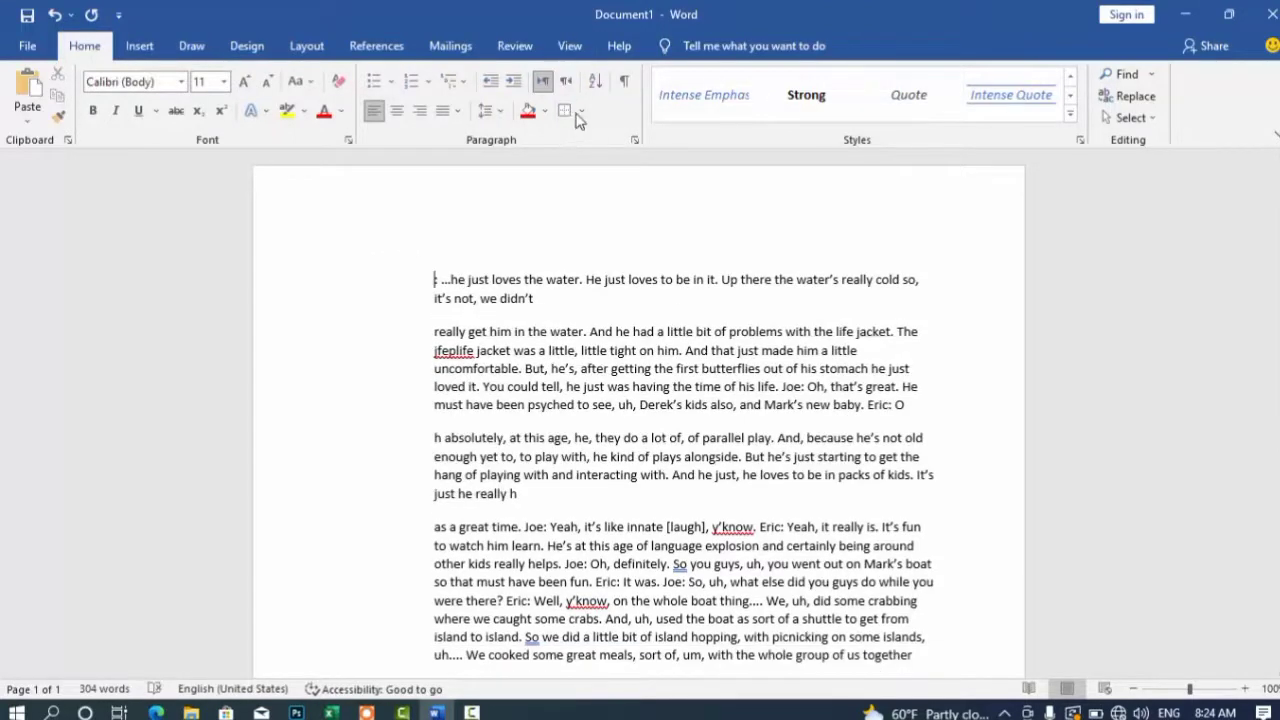
# Step: Select all the text and apply Outside Borders to box the transcript
pyautogui.click(580, 112)
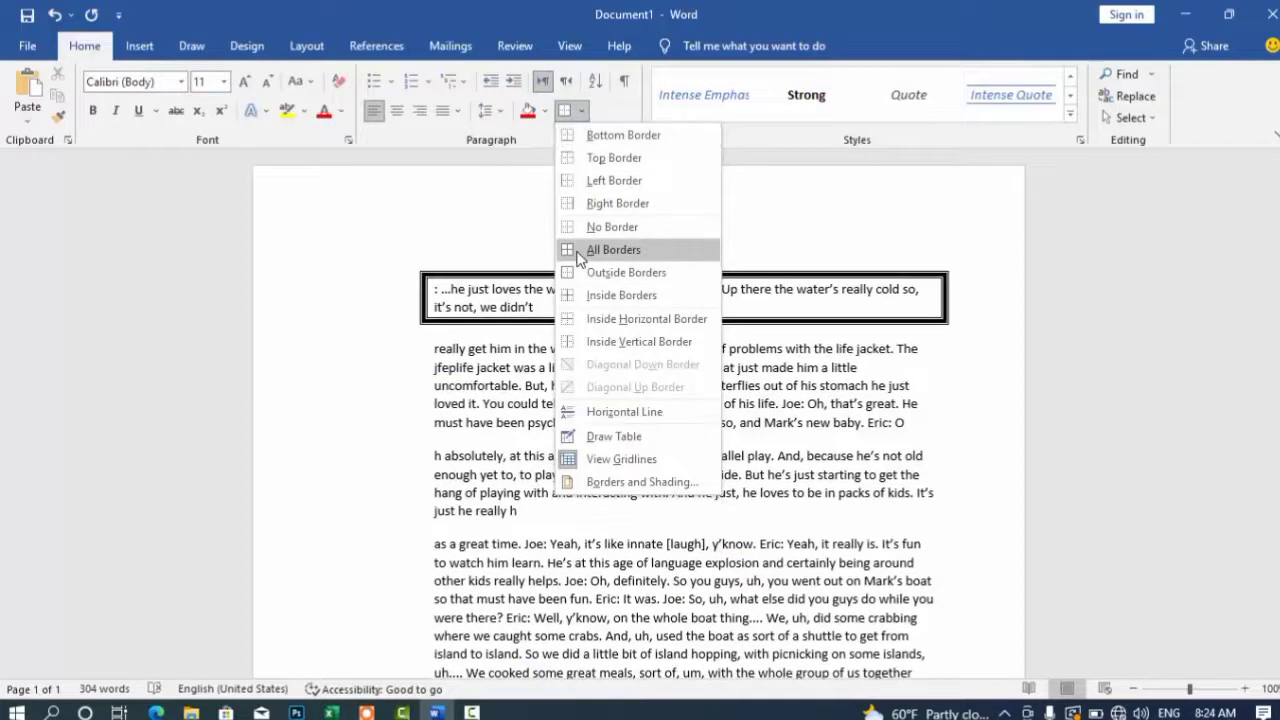
pyautogui.click(395, 366)
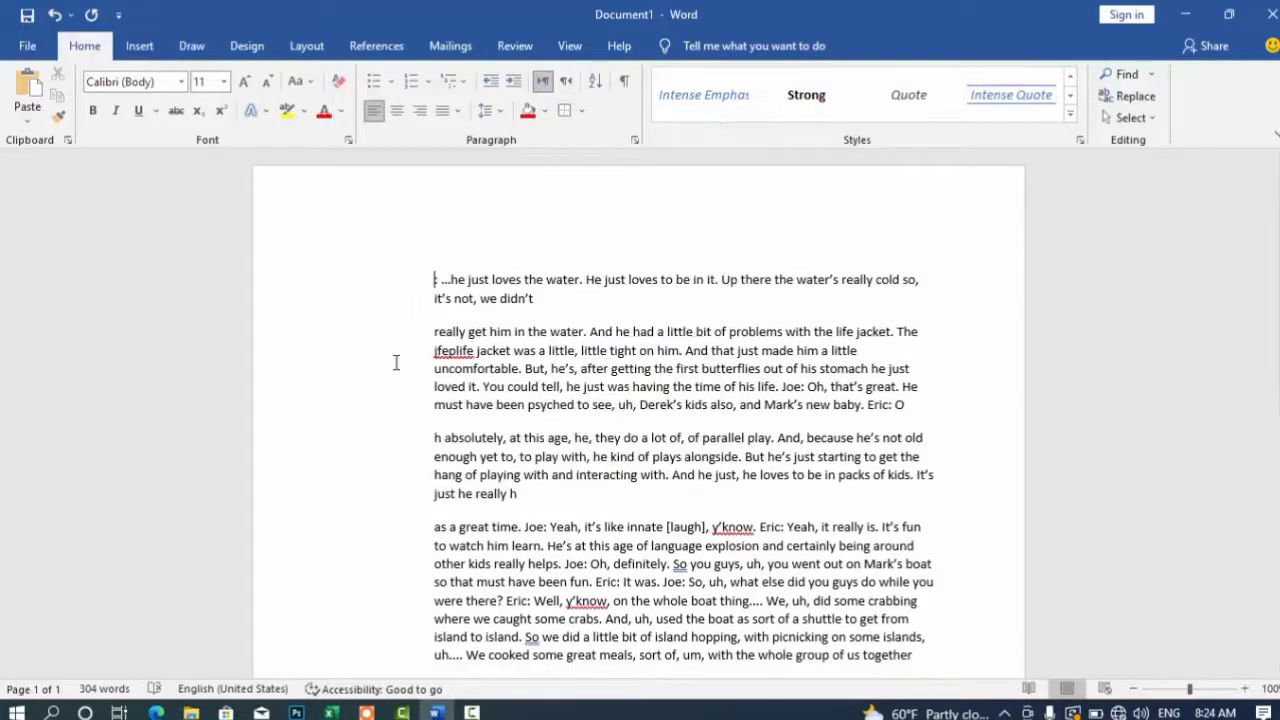
pyautogui.hotkey('ctrl', 'a')
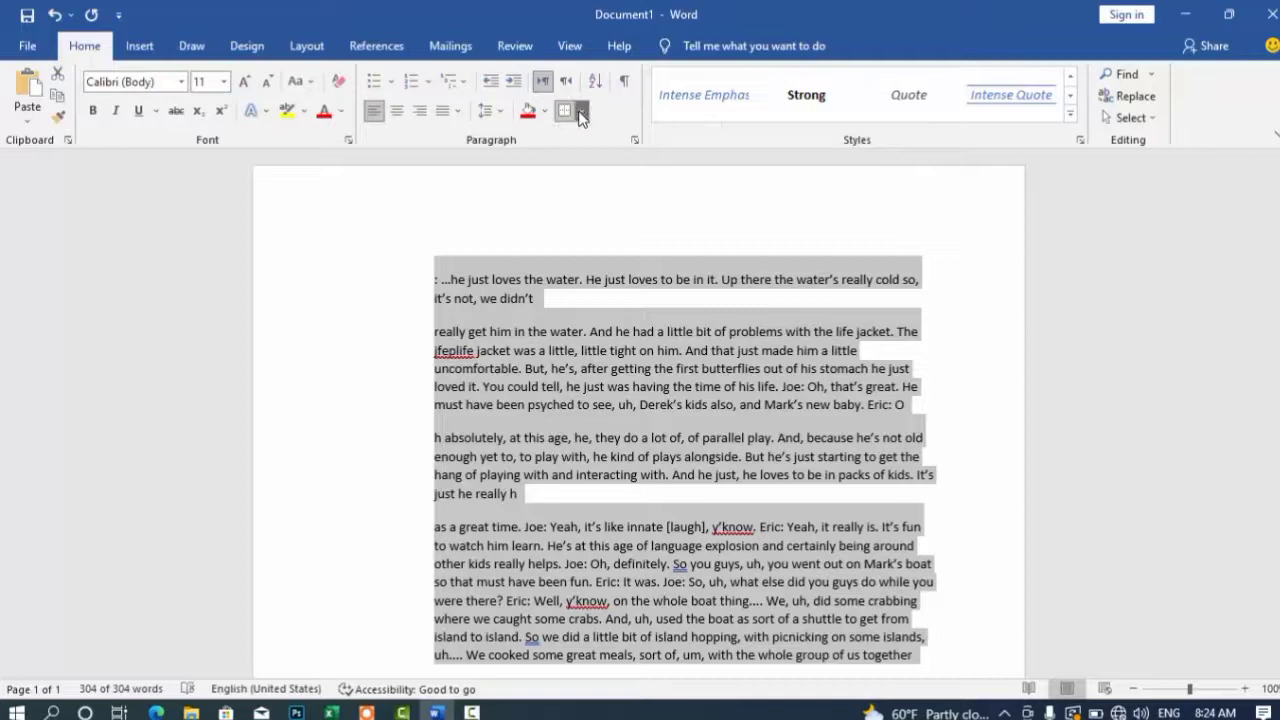
pyautogui.click(582, 114)
pyautogui.click(590, 274)
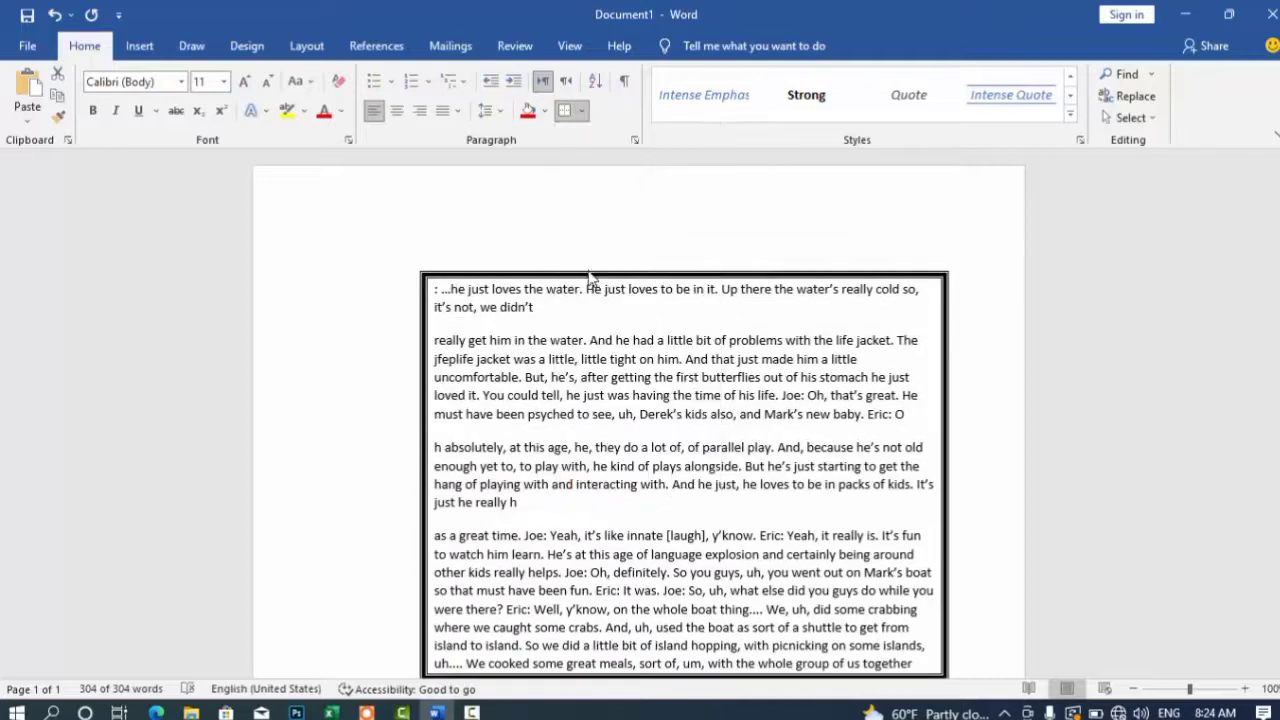
# Step: Add a thick double-line page border around the whole page
pyautogui.click(582, 111)
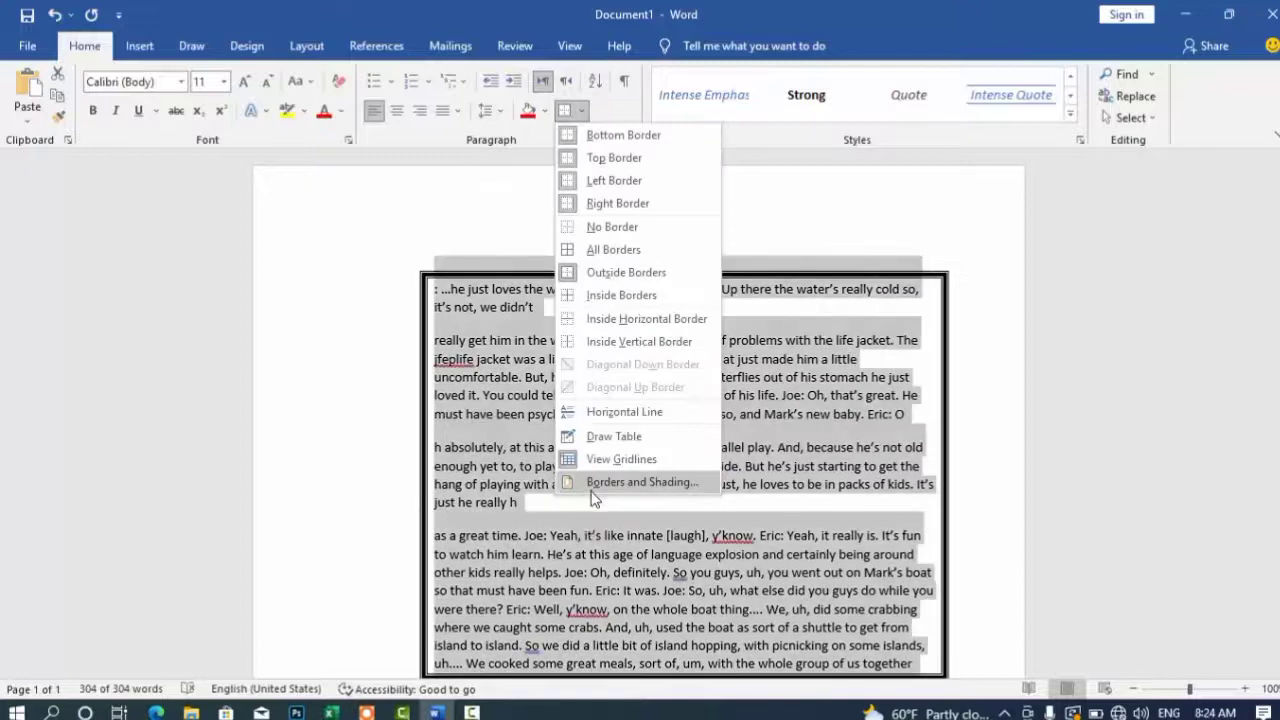
pyautogui.click(640, 482)
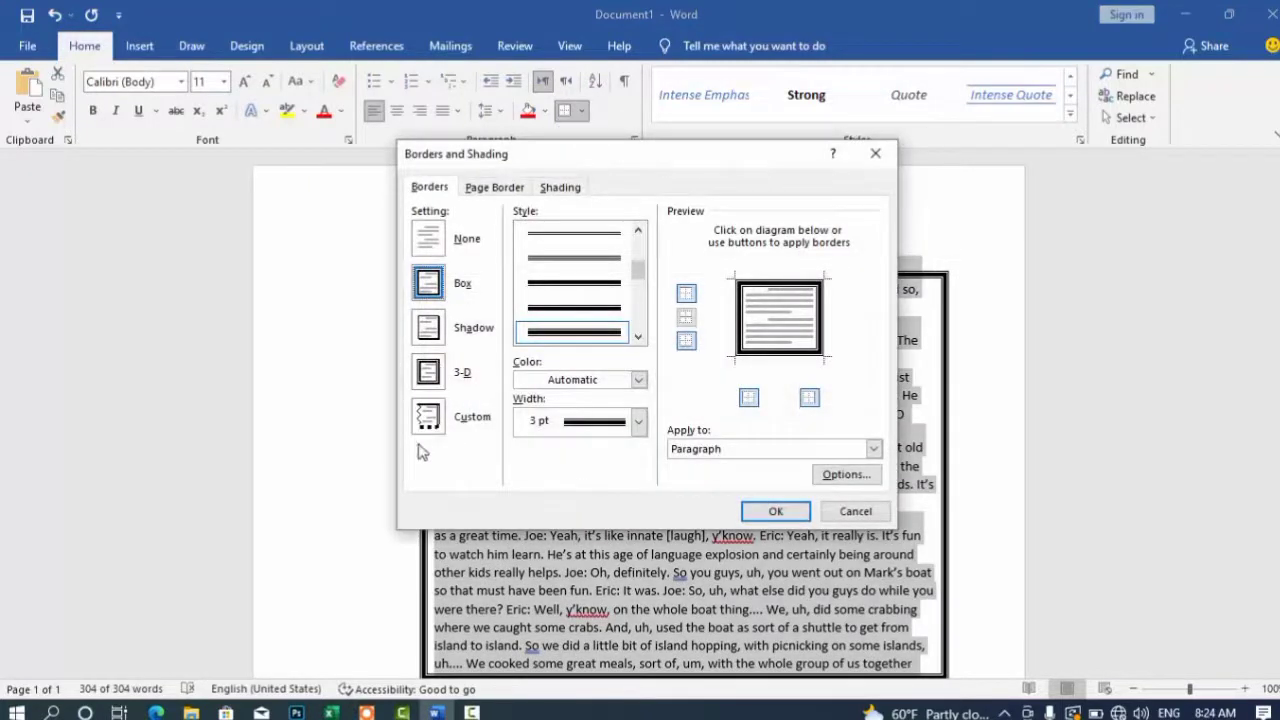
pyautogui.click(513, 192)
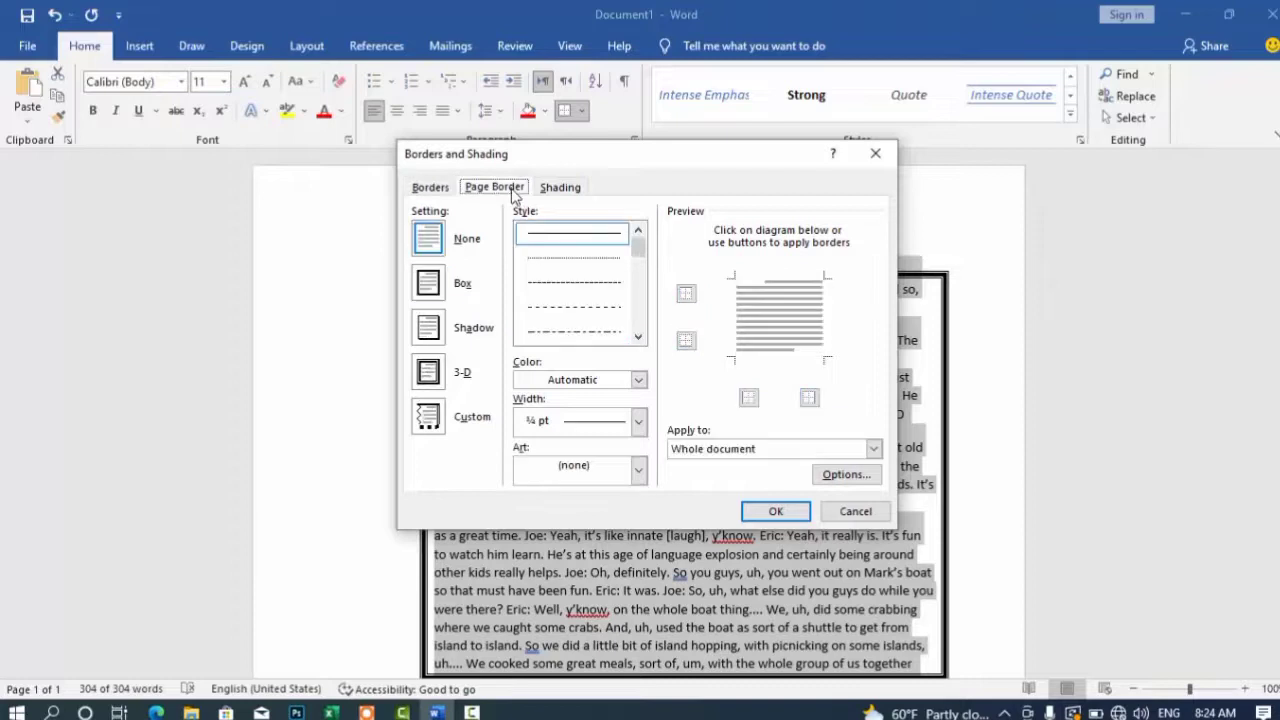
pyautogui.click(638, 337)
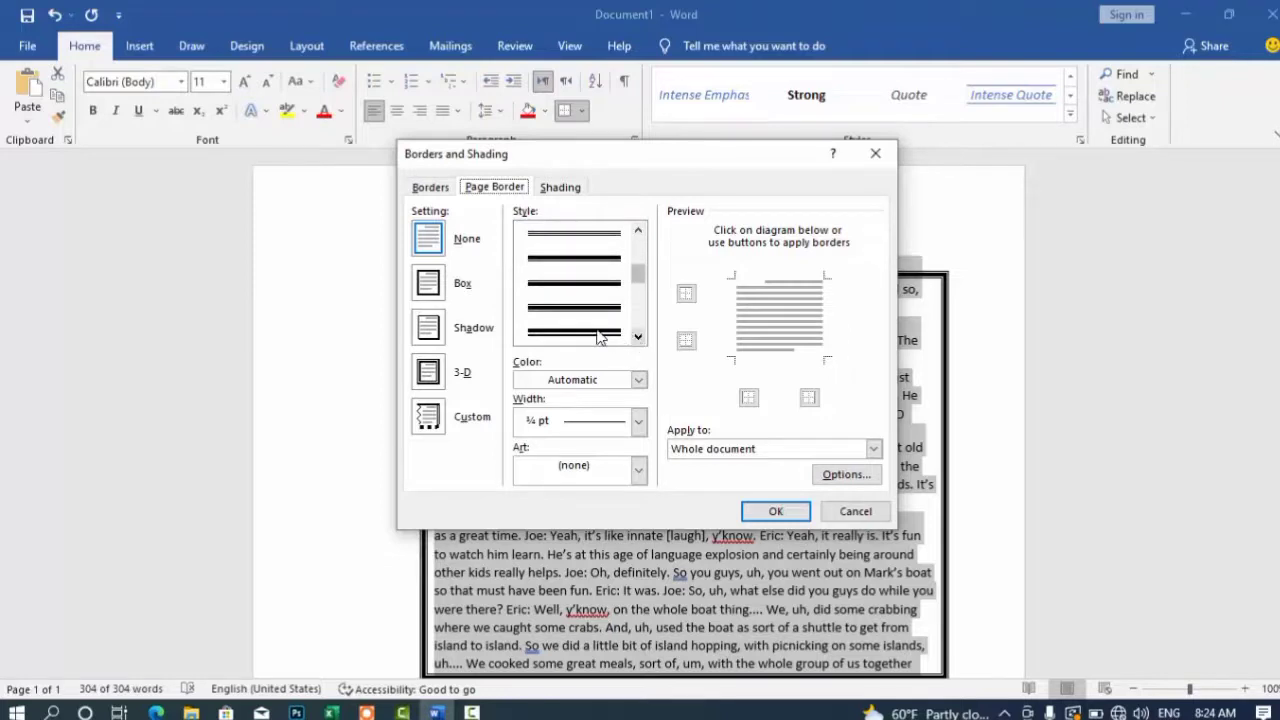
pyautogui.click(598, 334)
pyautogui.click(782, 514)
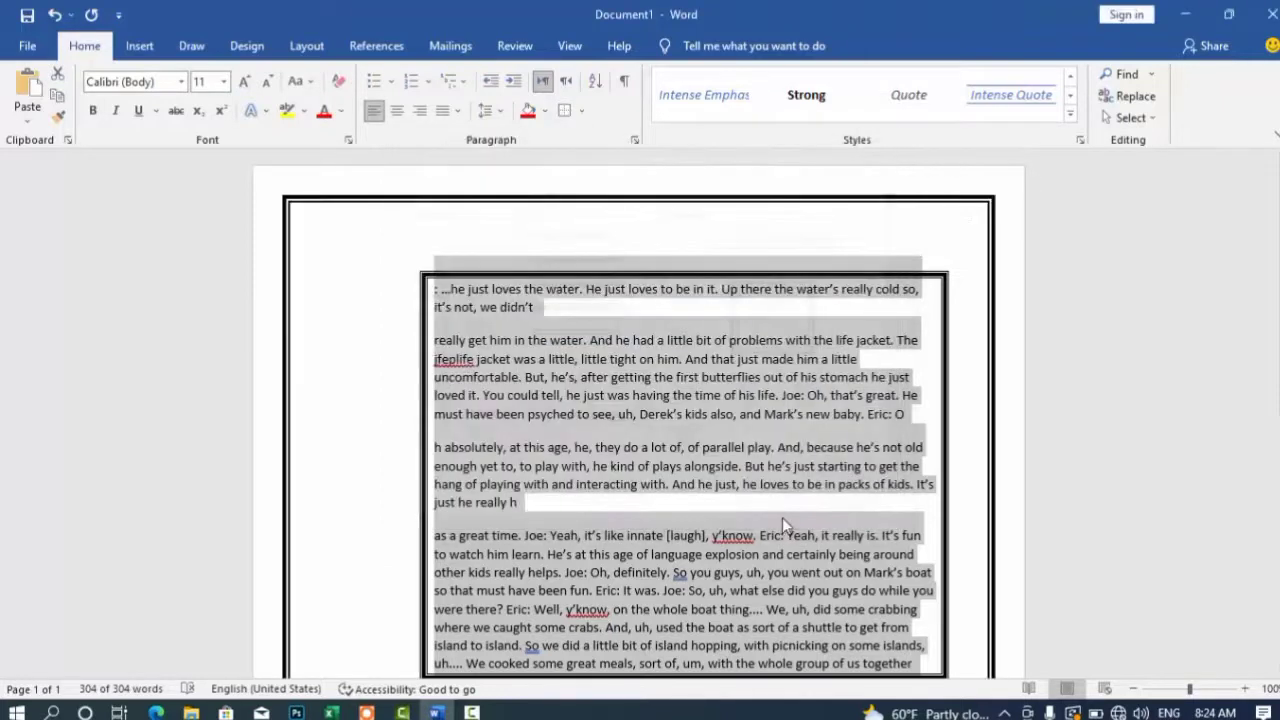
# Step: Replace the plain page border with a black art pattern at 6 pt width
pyautogui.click(583, 112)
pyautogui.click(632, 478)
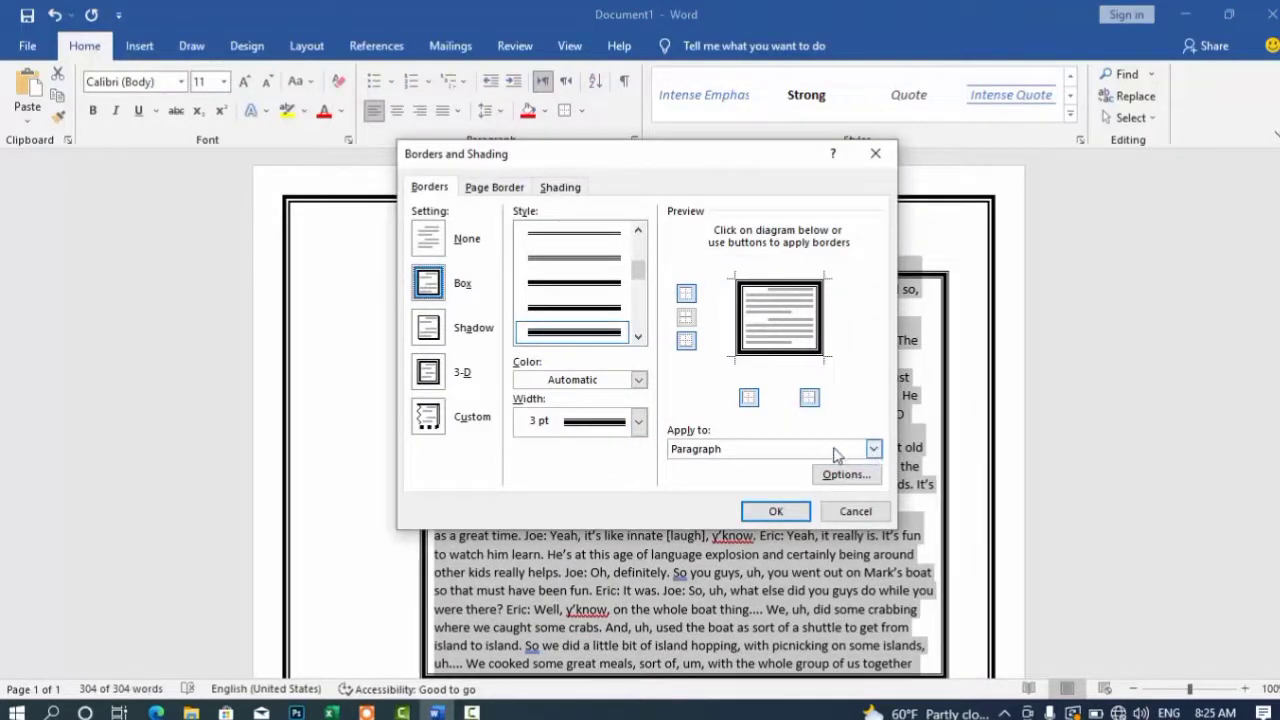
pyautogui.click(486, 191)
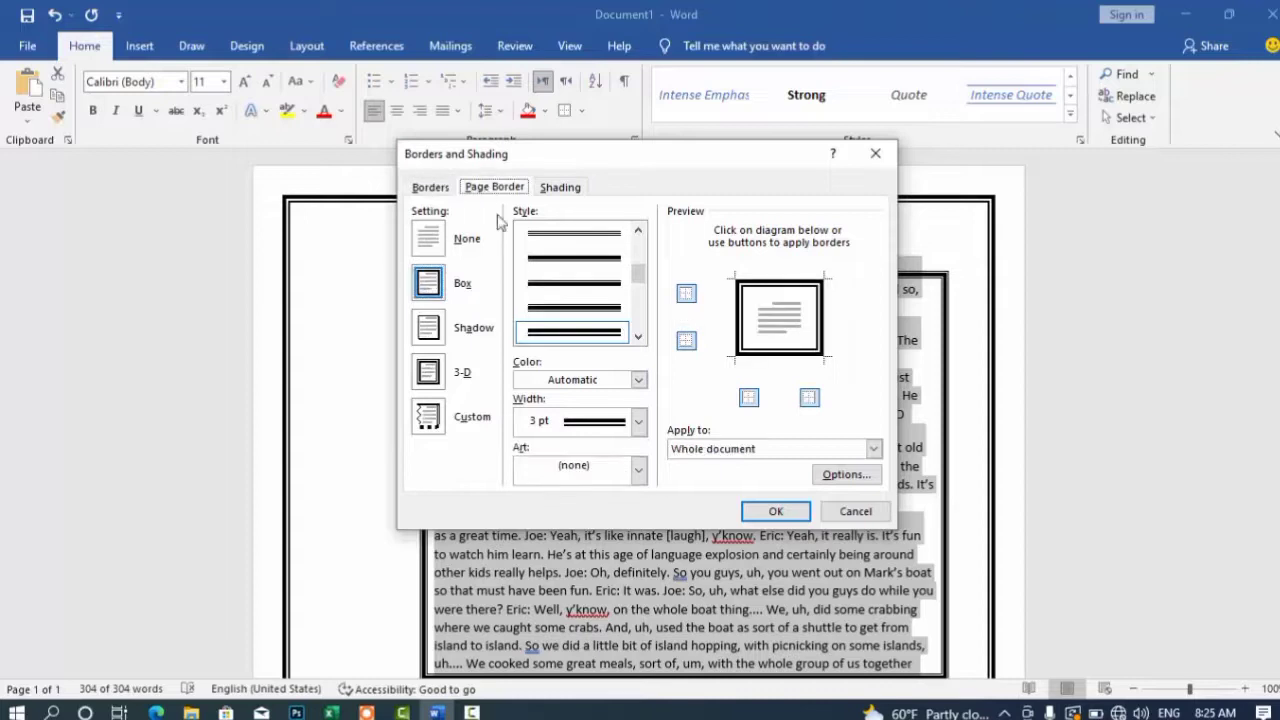
pyautogui.click(638, 469)
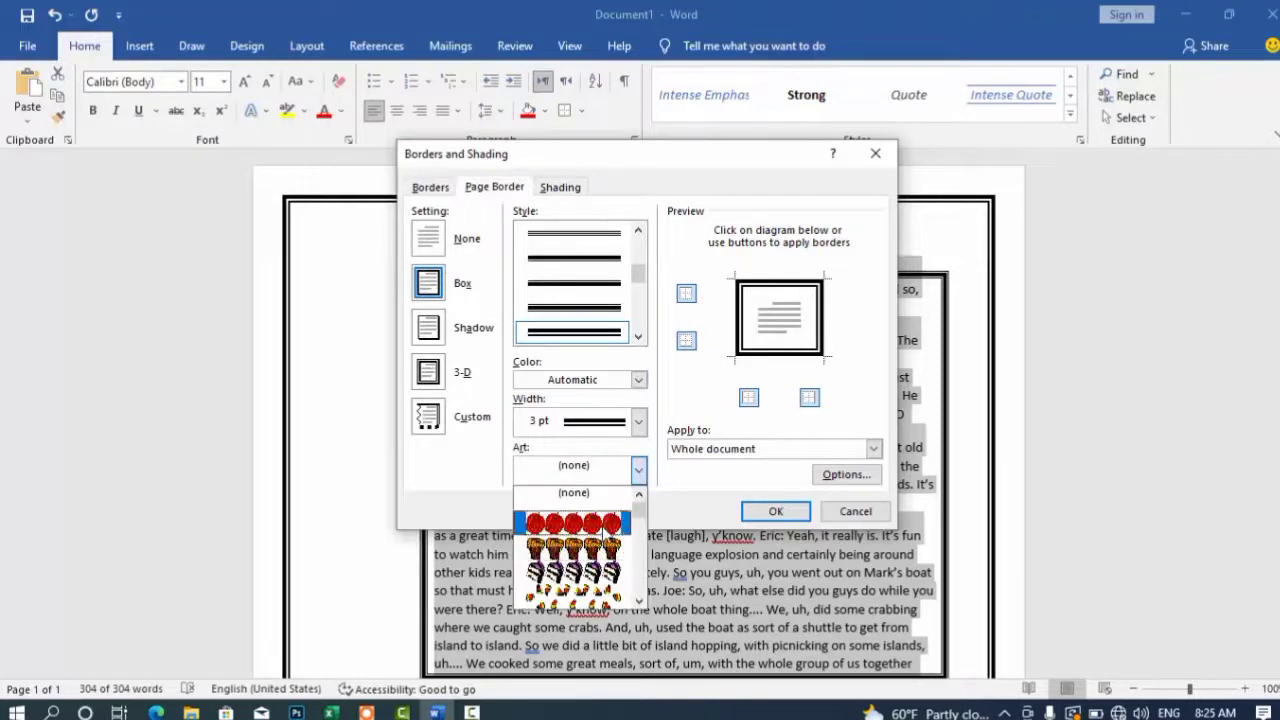
pyautogui.moveTo(638, 508); pyautogui.dragTo(638, 570)
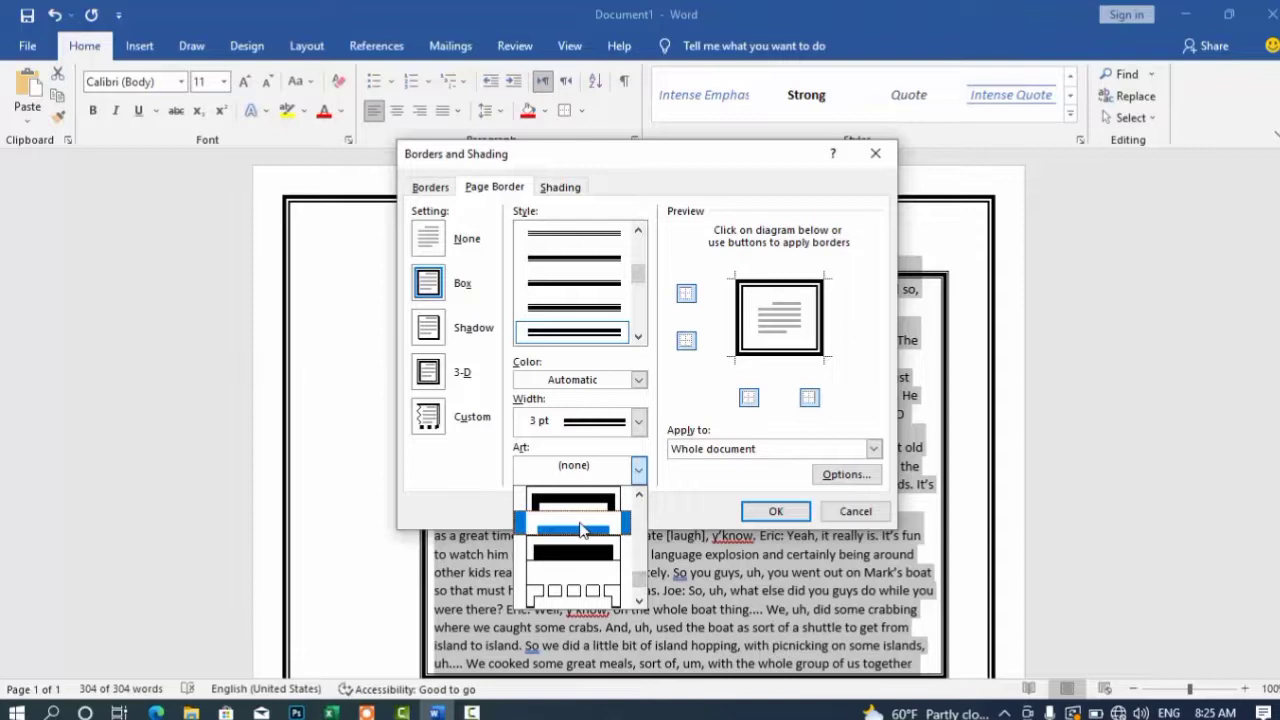
pyautogui.click(583, 528)
pyautogui.click(786, 513)
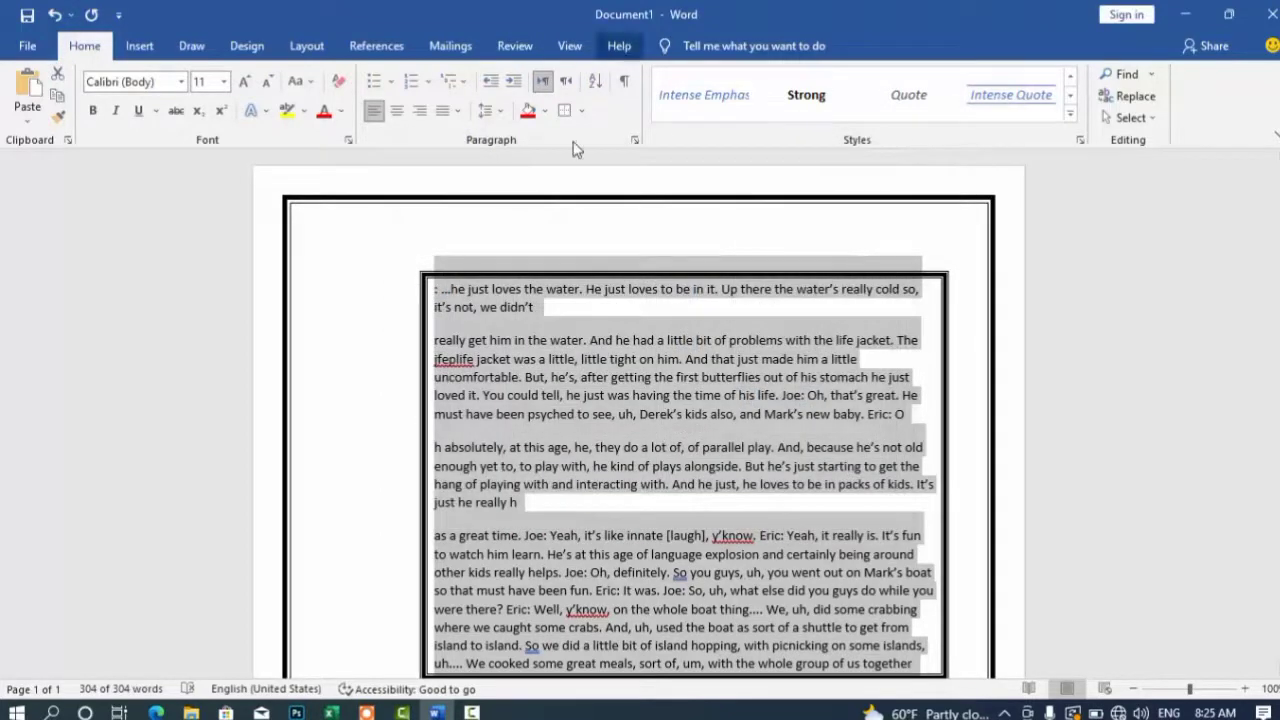
pyautogui.click(581, 111)
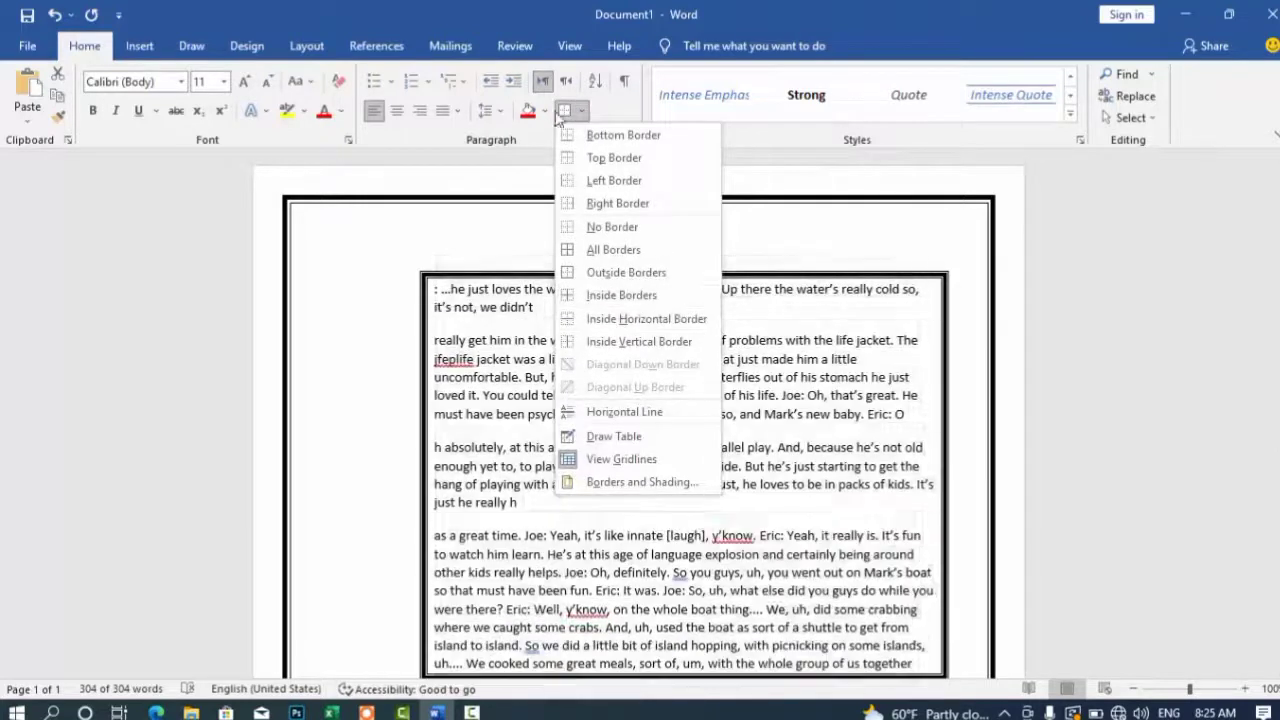
# Step: Switch the page border art to the blue chain-of-squares pattern
pyautogui.click(645, 482)
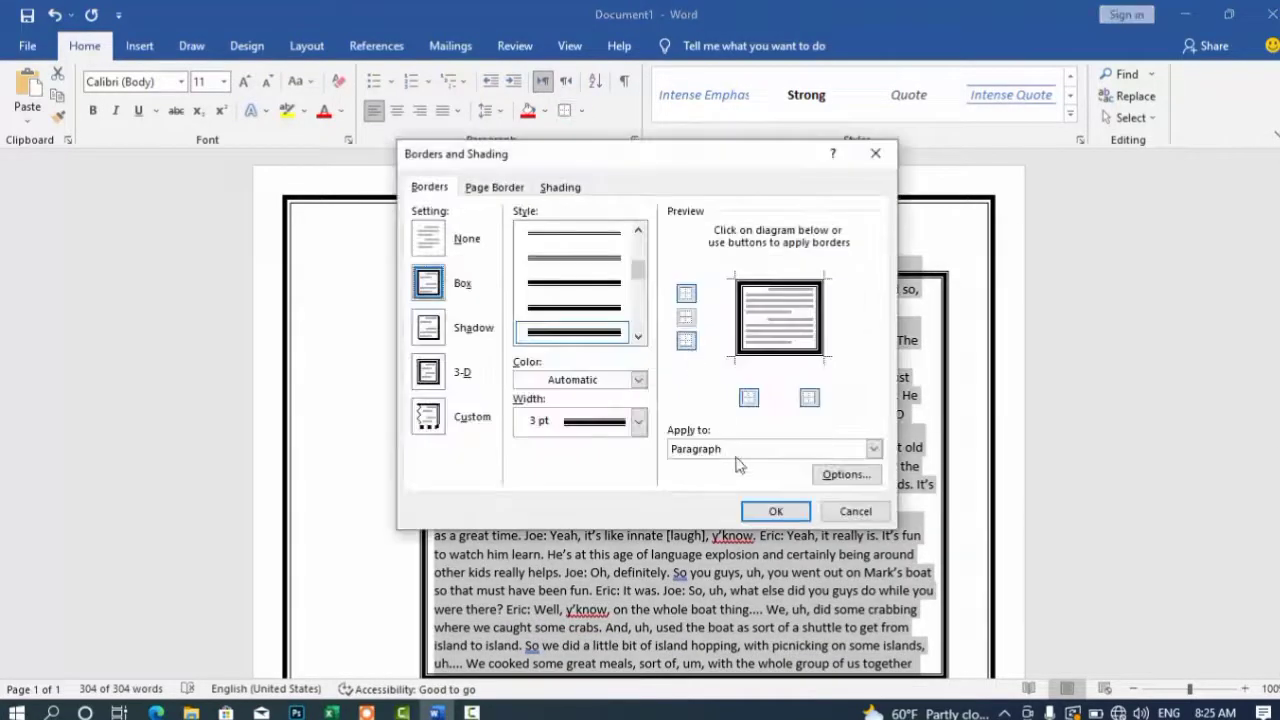
pyautogui.click(494, 187)
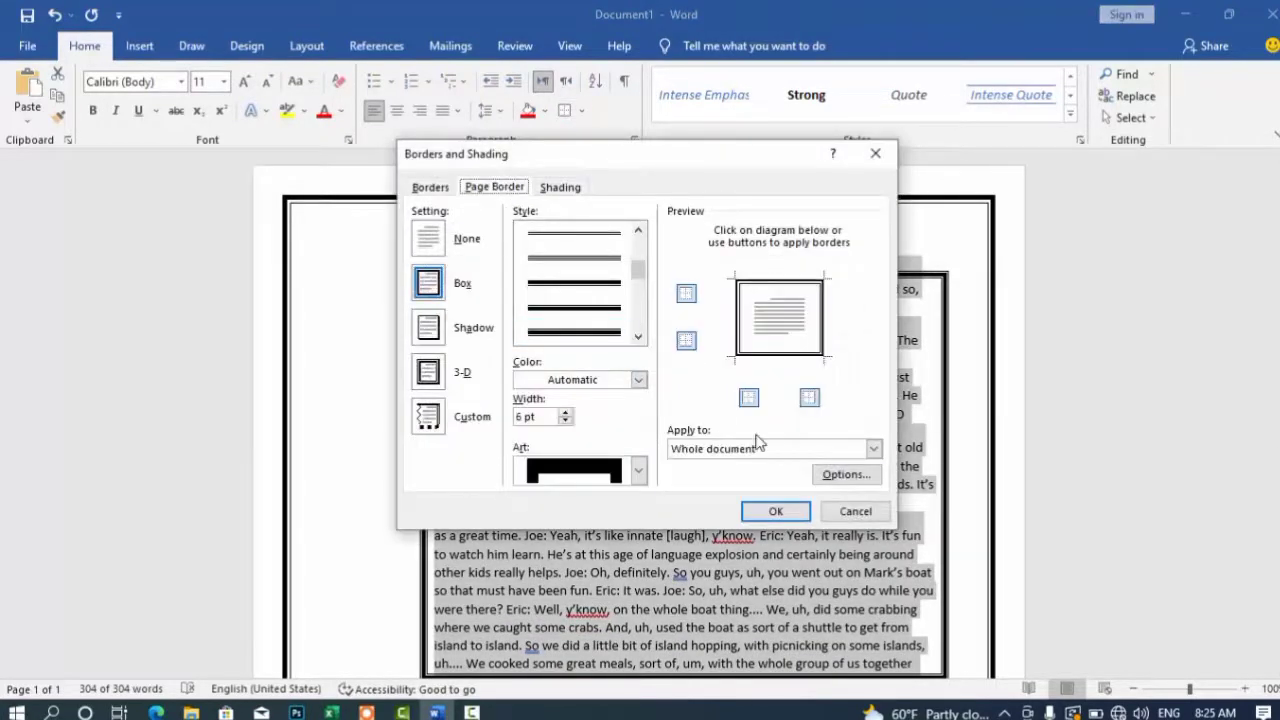
pyautogui.click(638, 470)
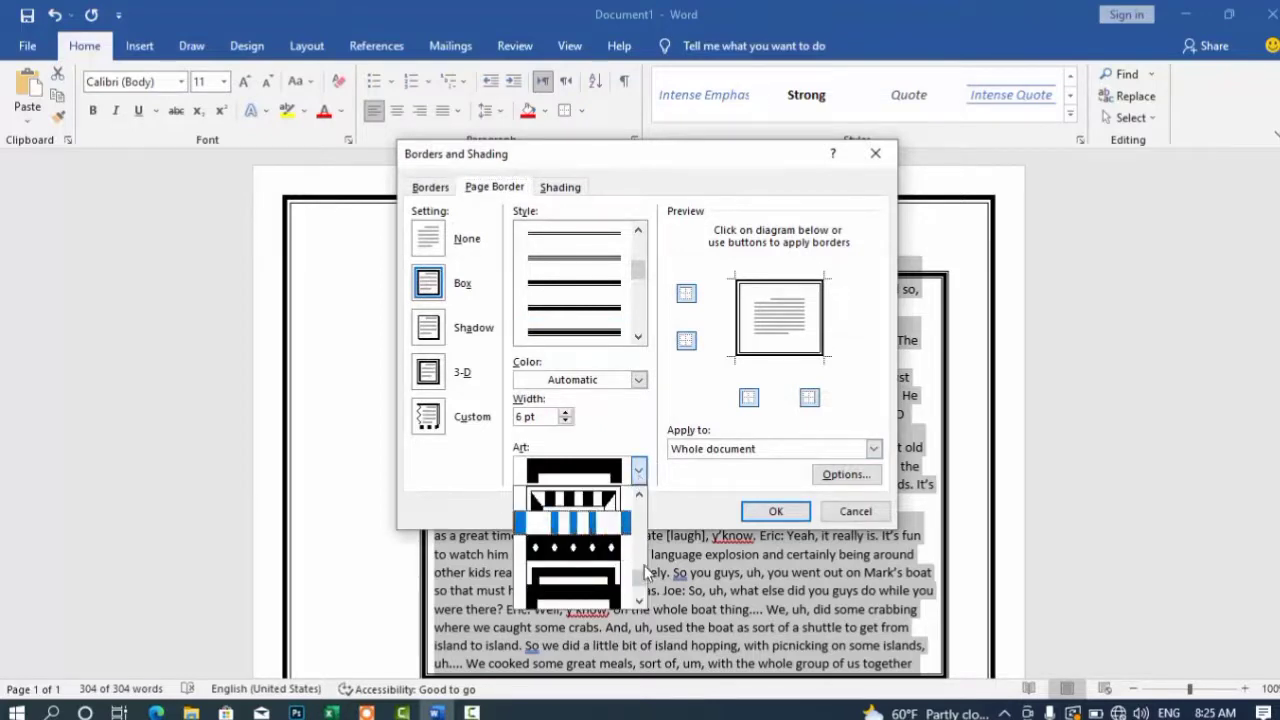
pyautogui.moveTo(638, 574); pyautogui.dragTo(641, 531)
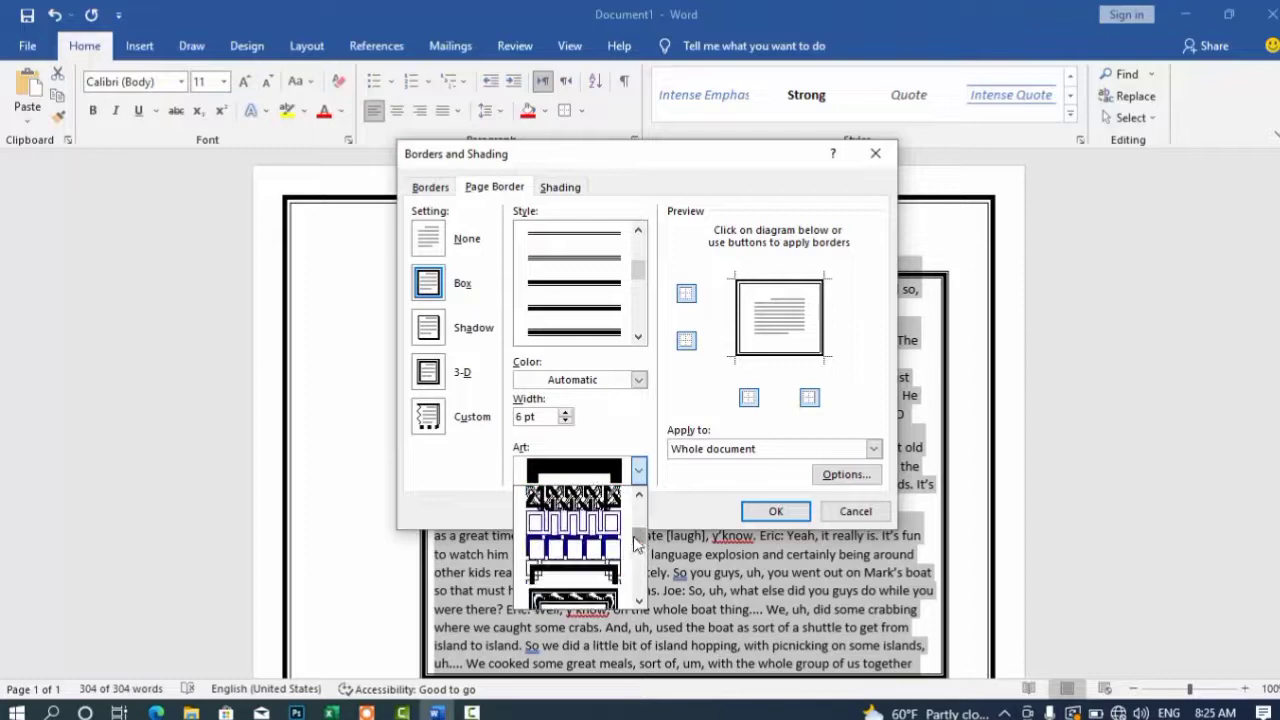
pyautogui.click(600, 548)
pyautogui.click(778, 512)
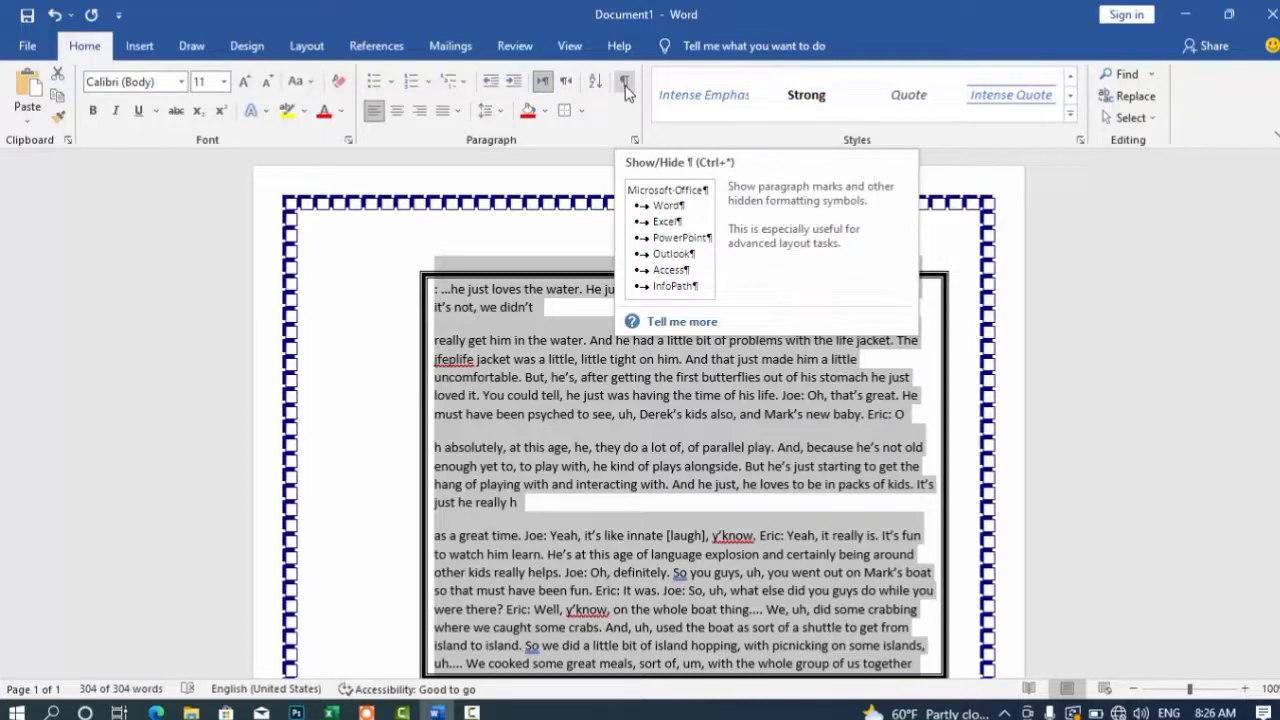
# Step: Turn on Show/Hide ¶ so paragraph symbols and space dots appear in the transcript
pyautogui.click(624, 86)
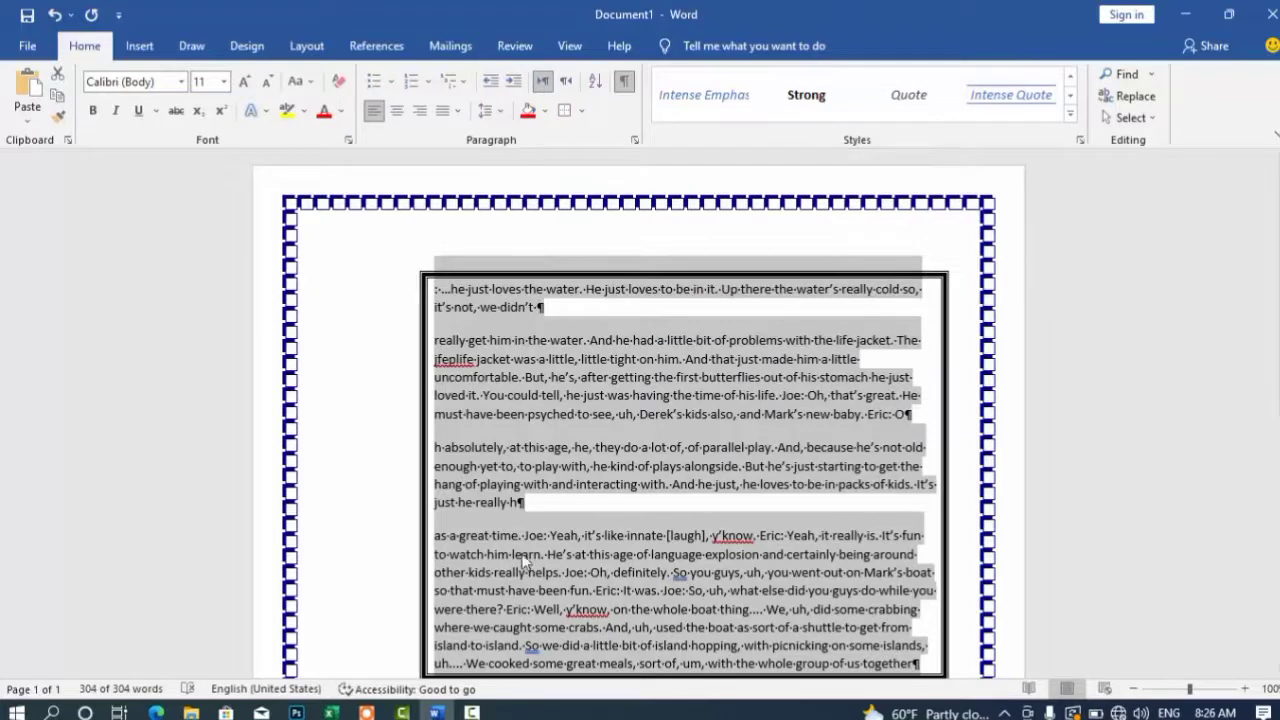